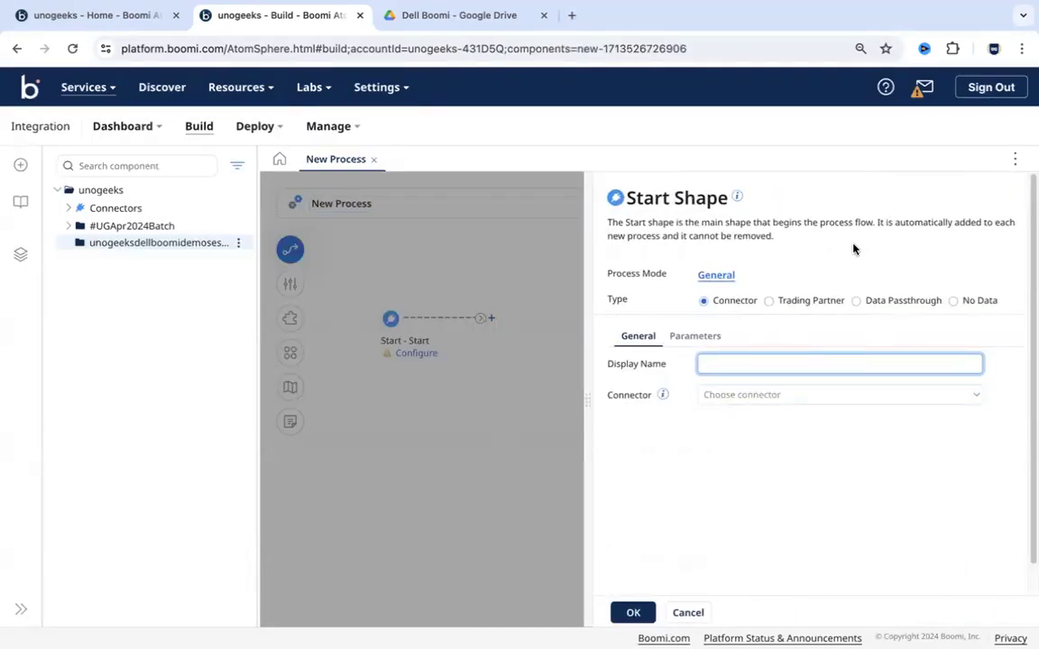
left_click(954, 302)
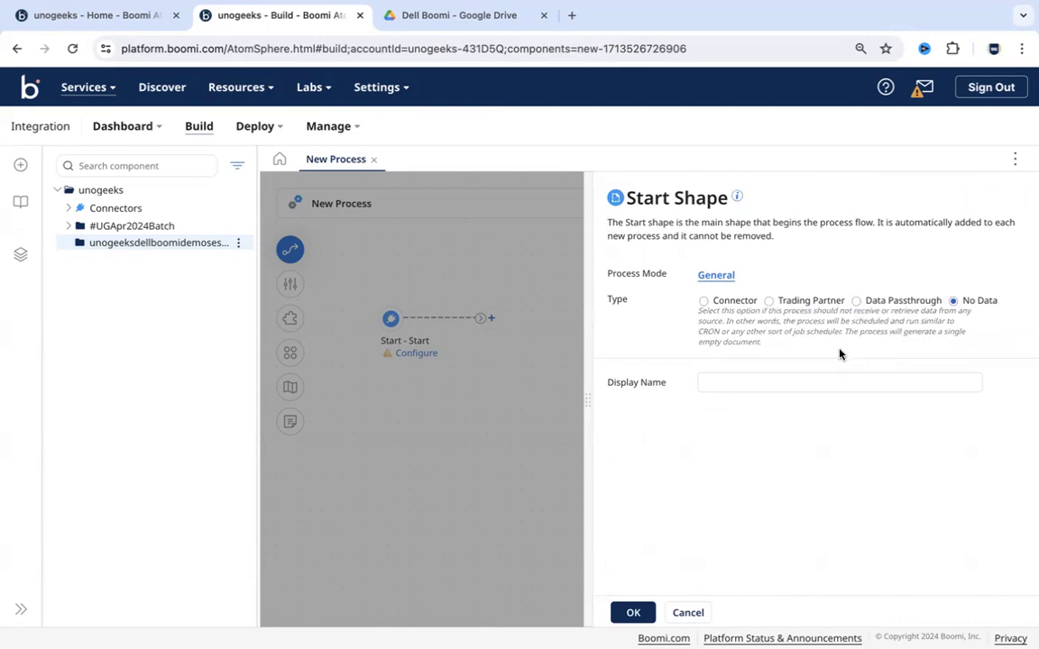
left_click(704, 304)
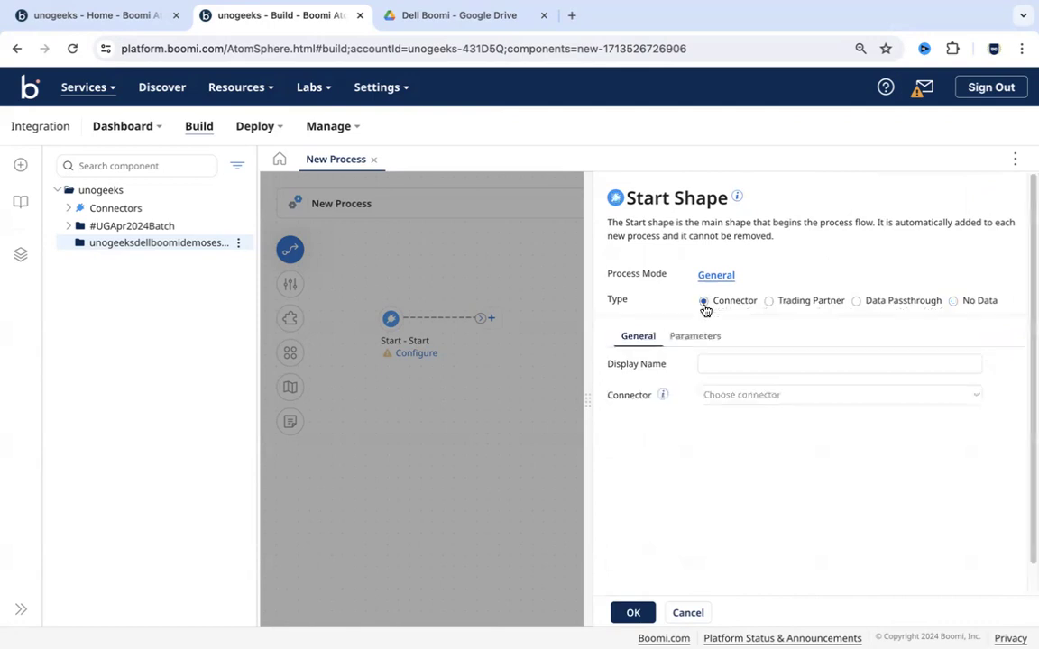
left_click(757, 396)
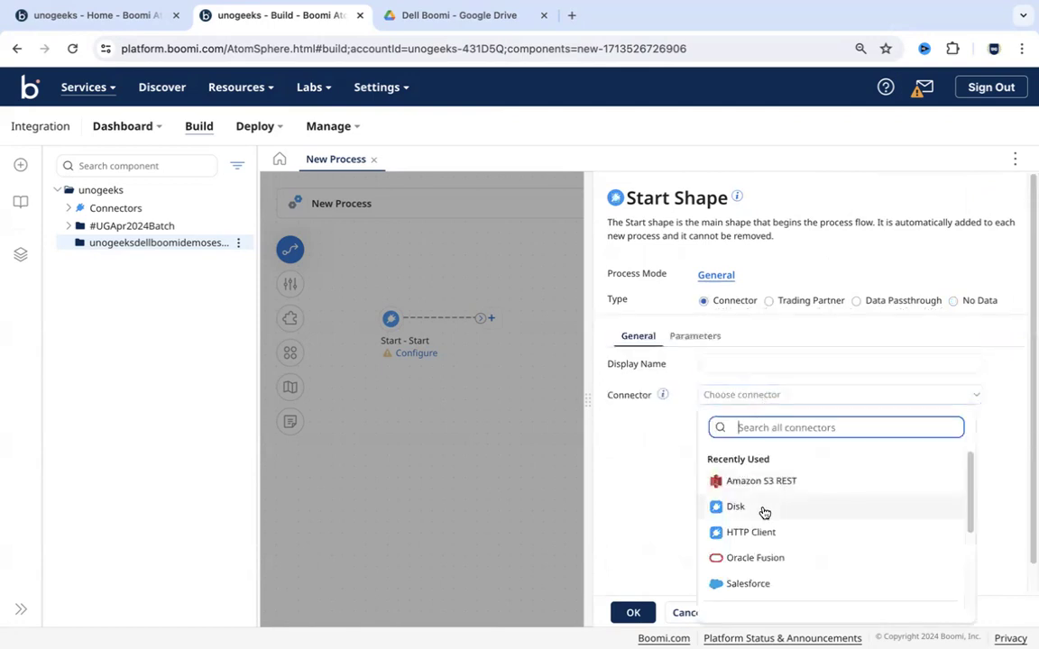
left_click_drag(971, 491, 976, 575)
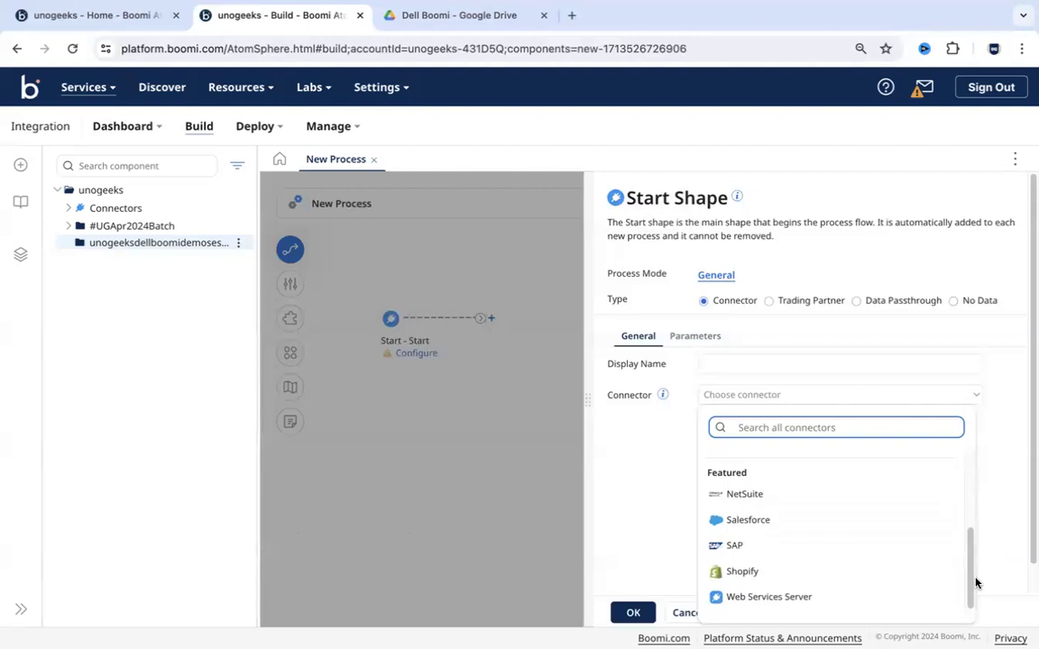
left_click(804, 431)
type("ftp")
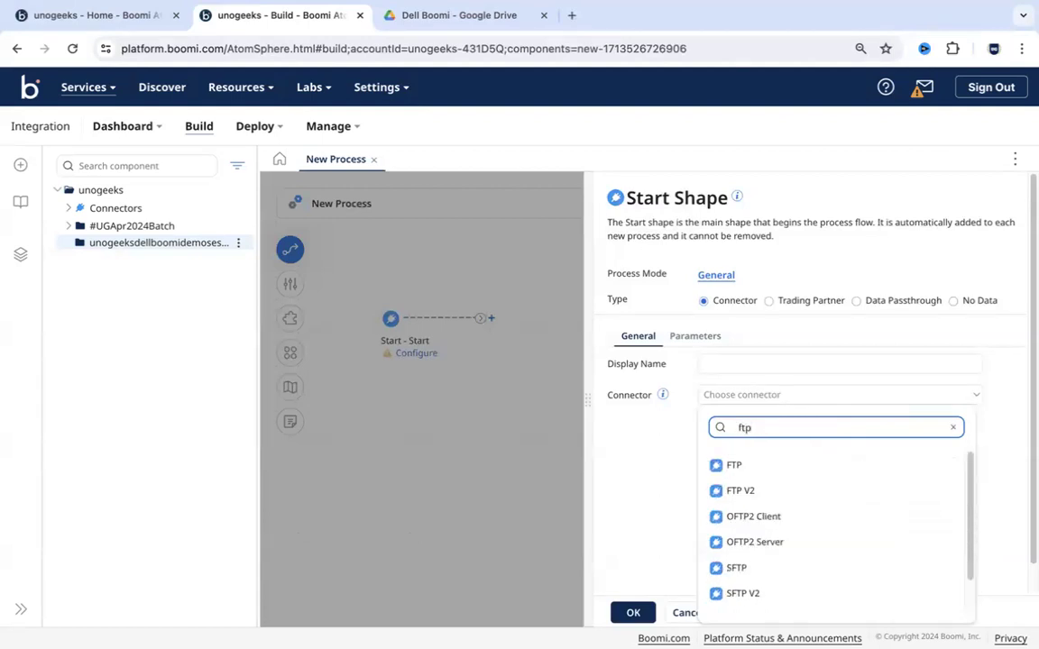
key("BackSpace")
key("BackSpace")
key("BackSpace")
type("sftp")
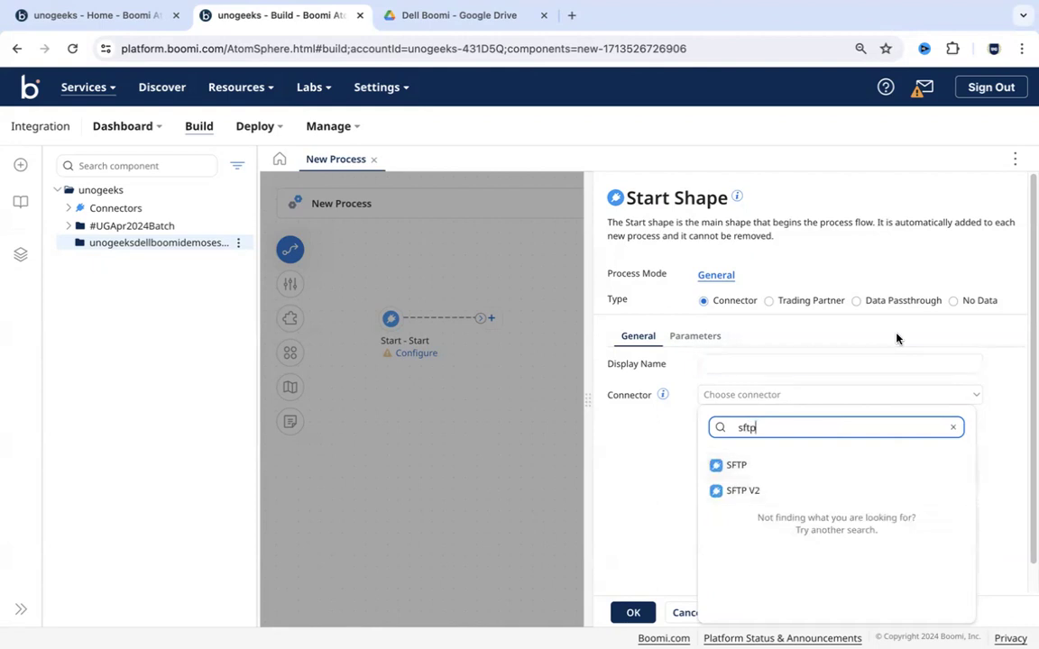
- Set the Start shape's type to No Data and apply the configuration
left_click(953, 301)
left_click(954, 301)
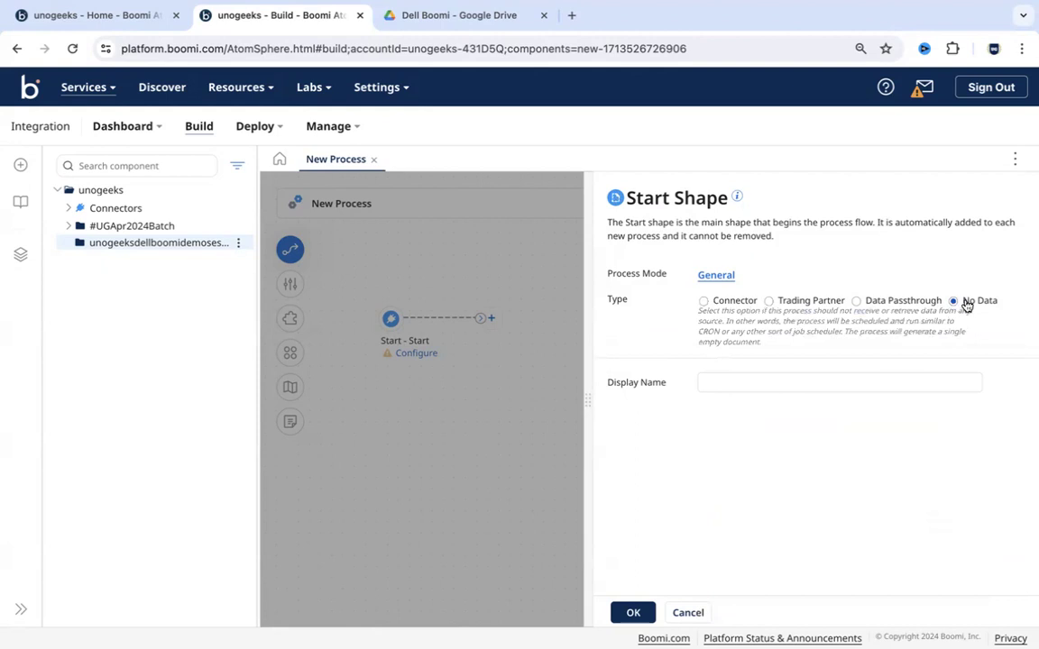
left_click(632, 614)
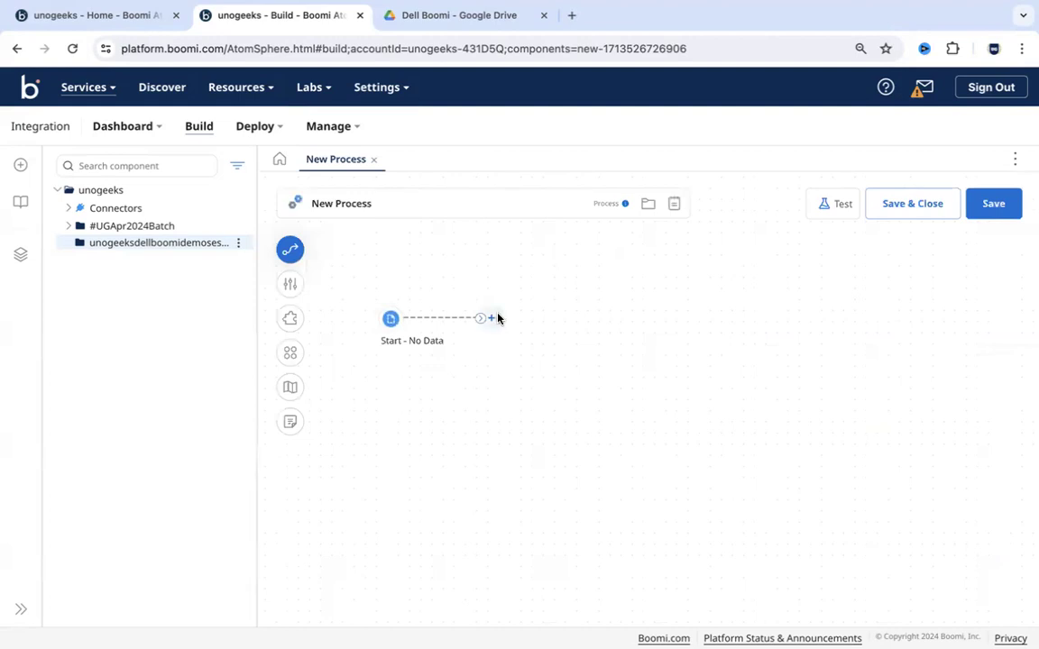
- Switch to the presentation to review the File Transfer Service slide's source and target SFTP flow, and return to the Boomi process
key("super+Tab")
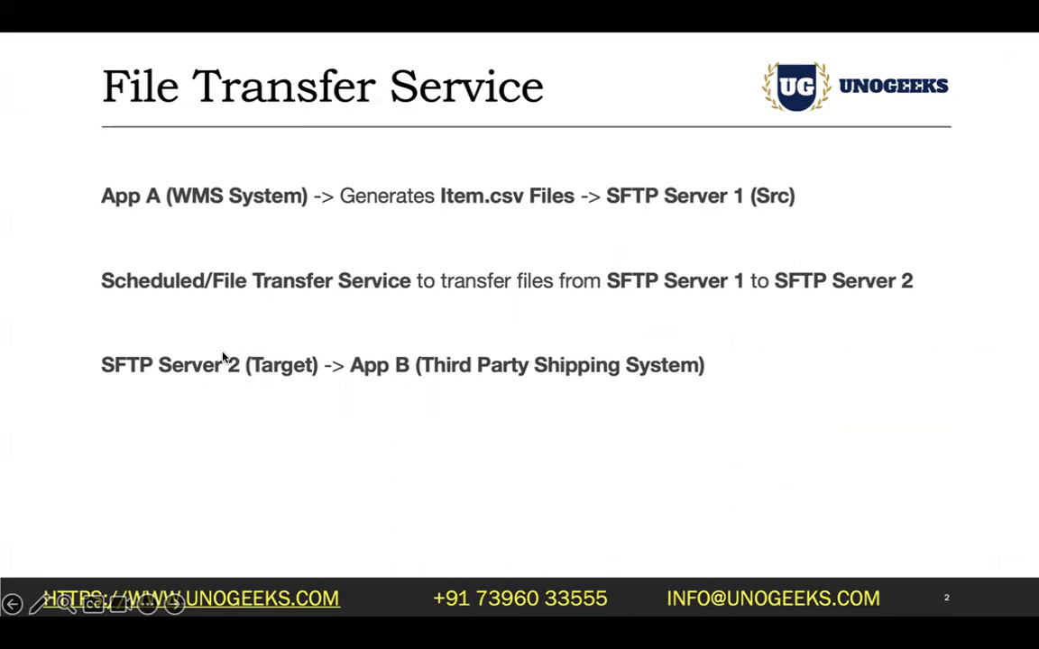
key("alt+Tab")
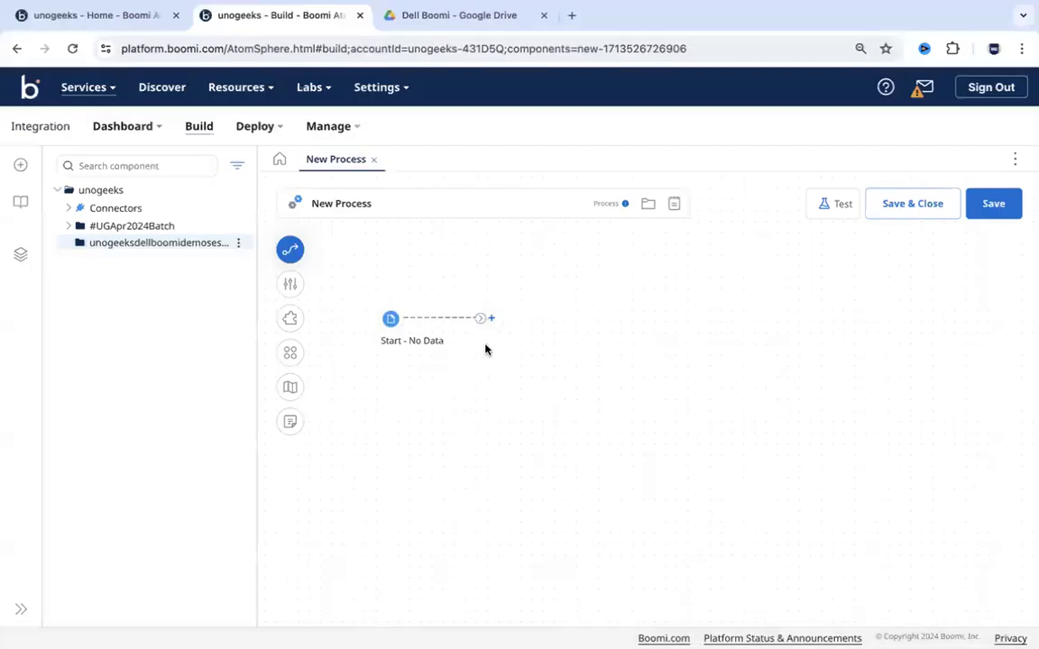
key("alt+Tab")
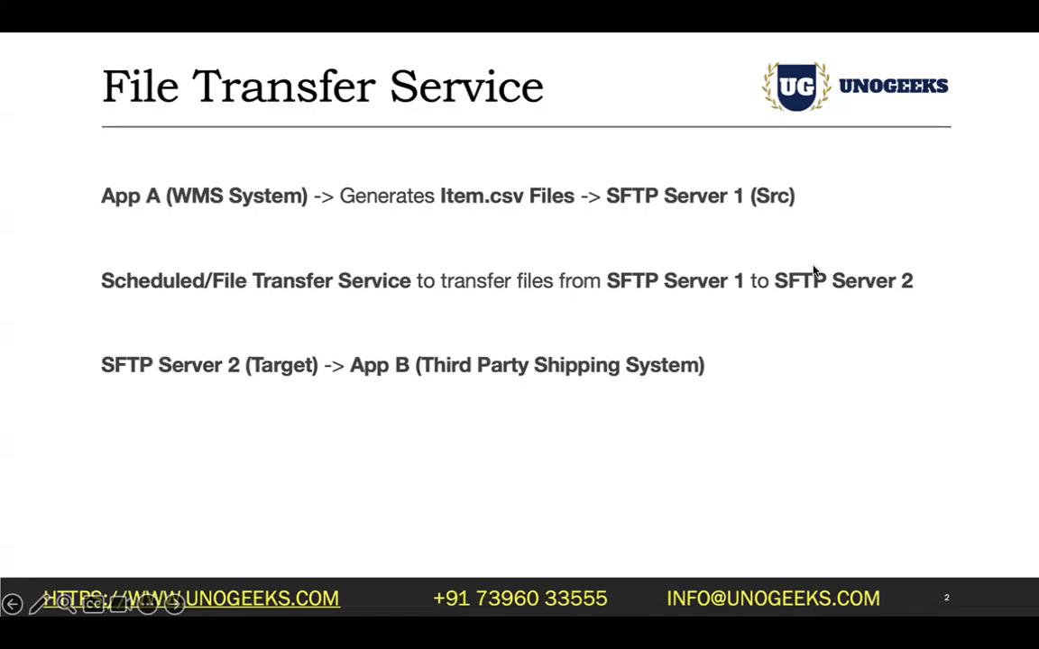
key("alt+Tab")
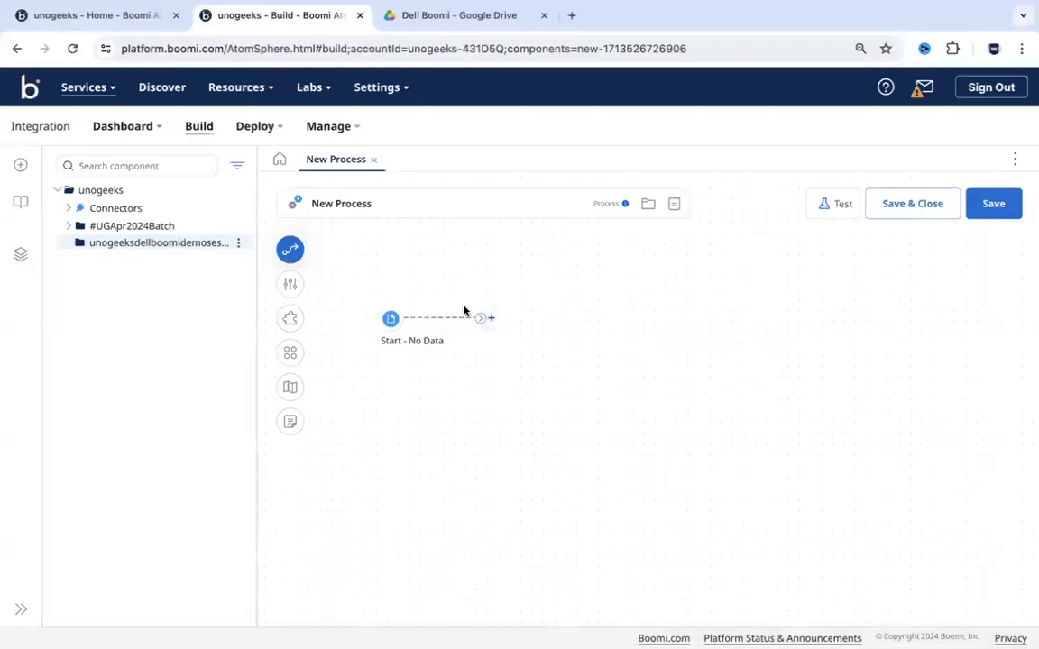
key("alt+Tab")
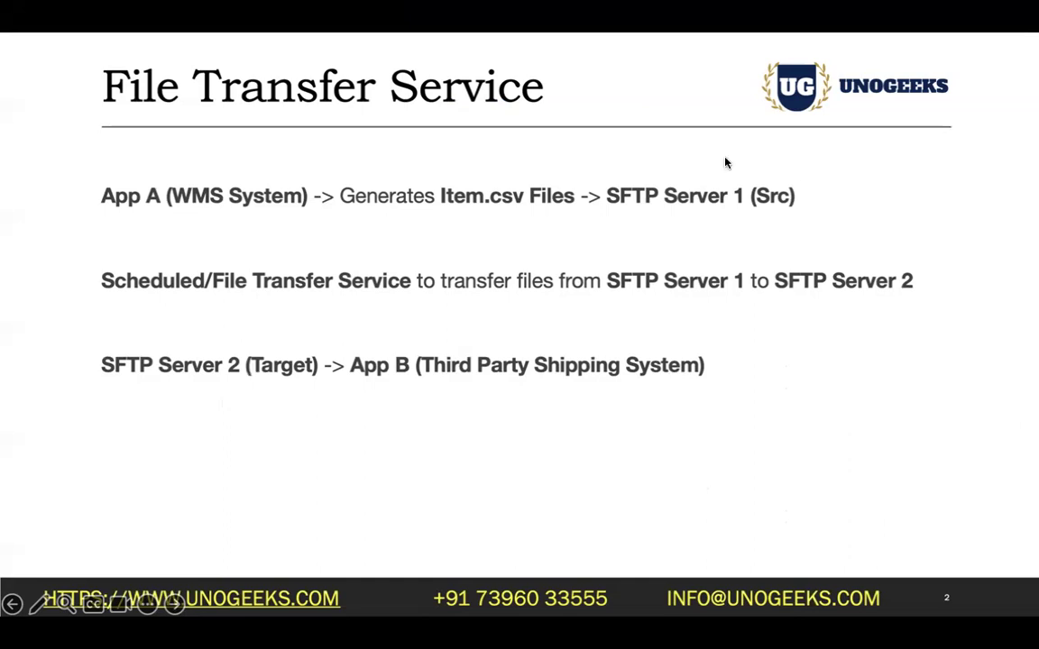
key("alt+Tab")
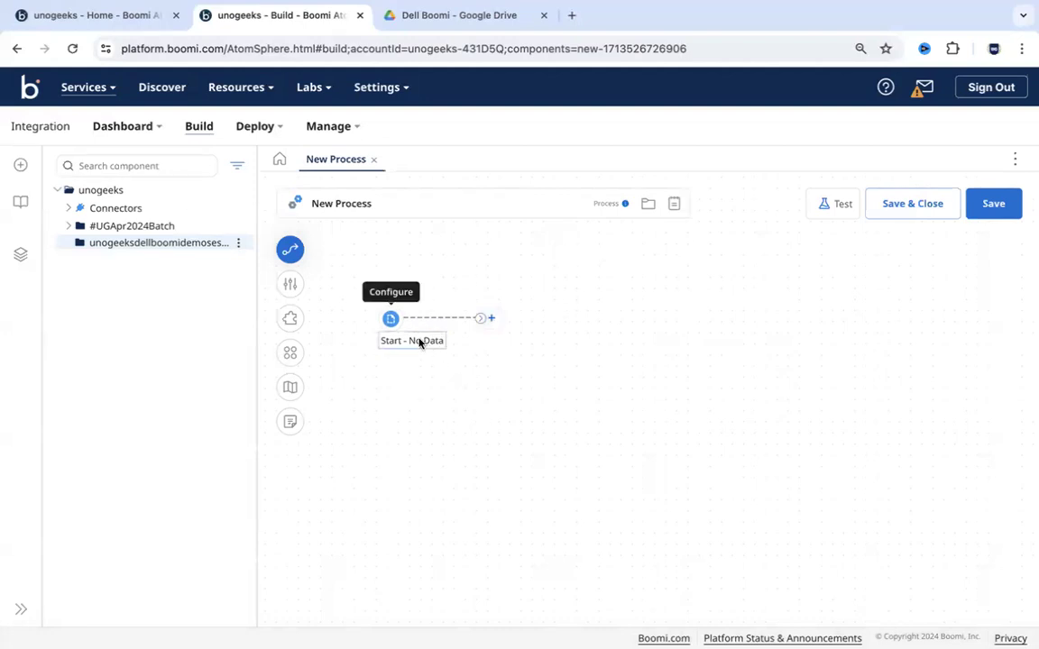
- Search the available shapes for sftp and add the SFTP connector after the Start shape
left_click(495, 320)
type("sftp")
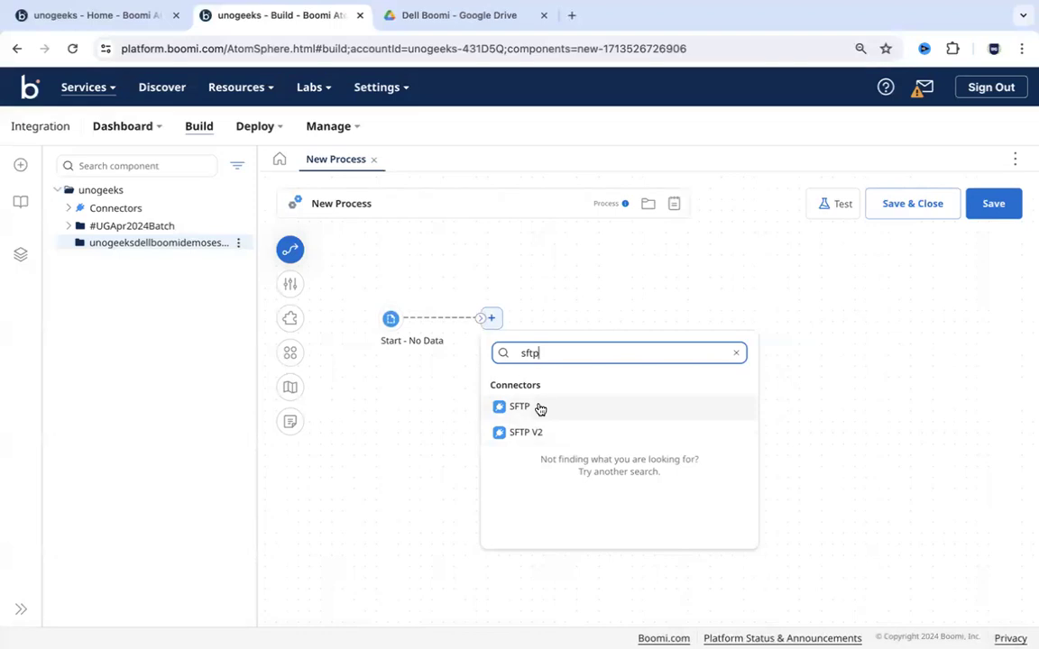
key("ctrl+a")
type("ftp")
key("ctrl+a")
type("sftp")
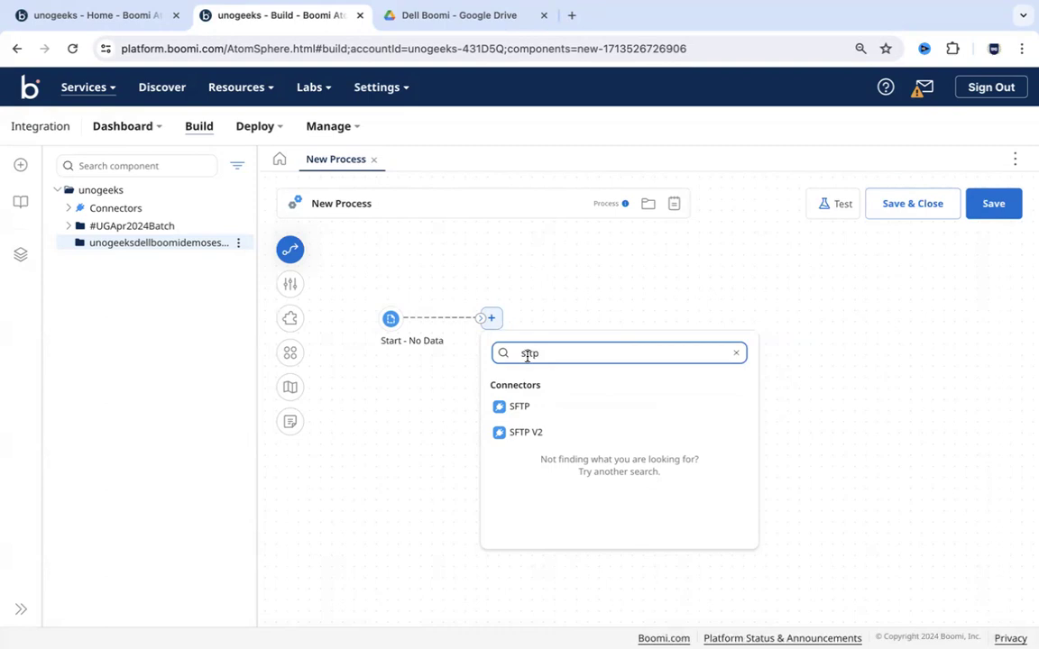
left_click(536, 408)
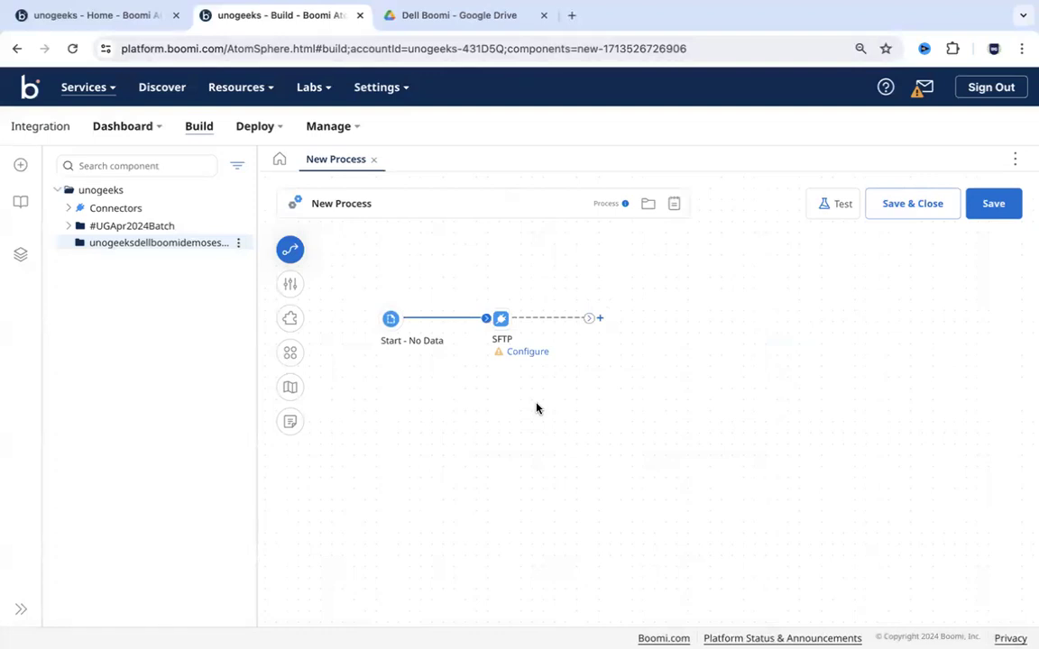
- Open the SFTP connector shape's configuration and set its display name to "Source SFTP Server"
left_click(528, 353)
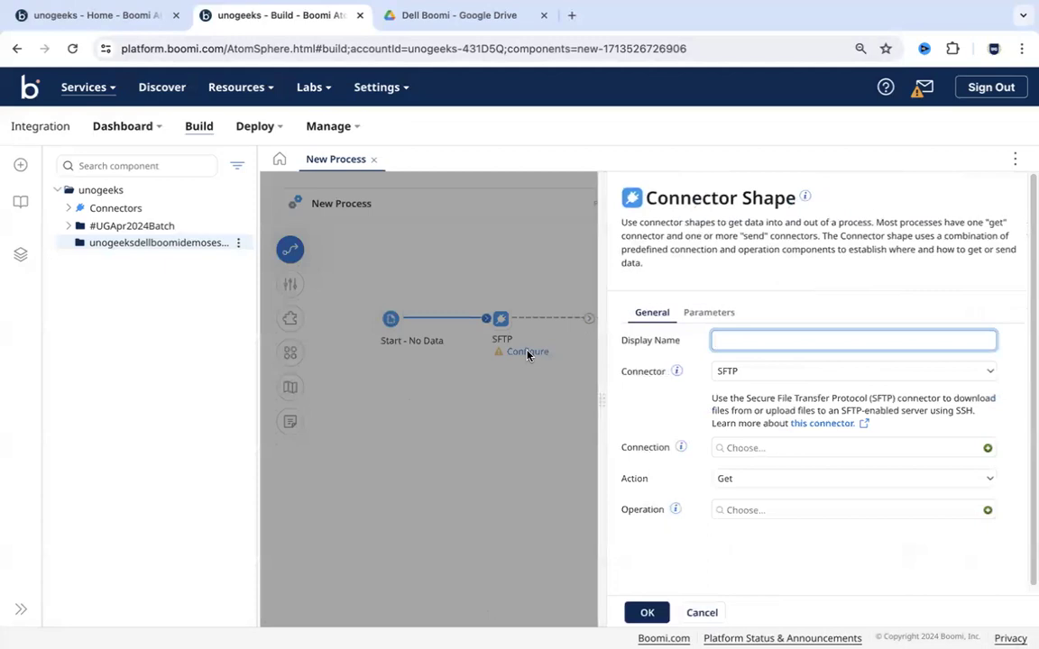
type("Source ")
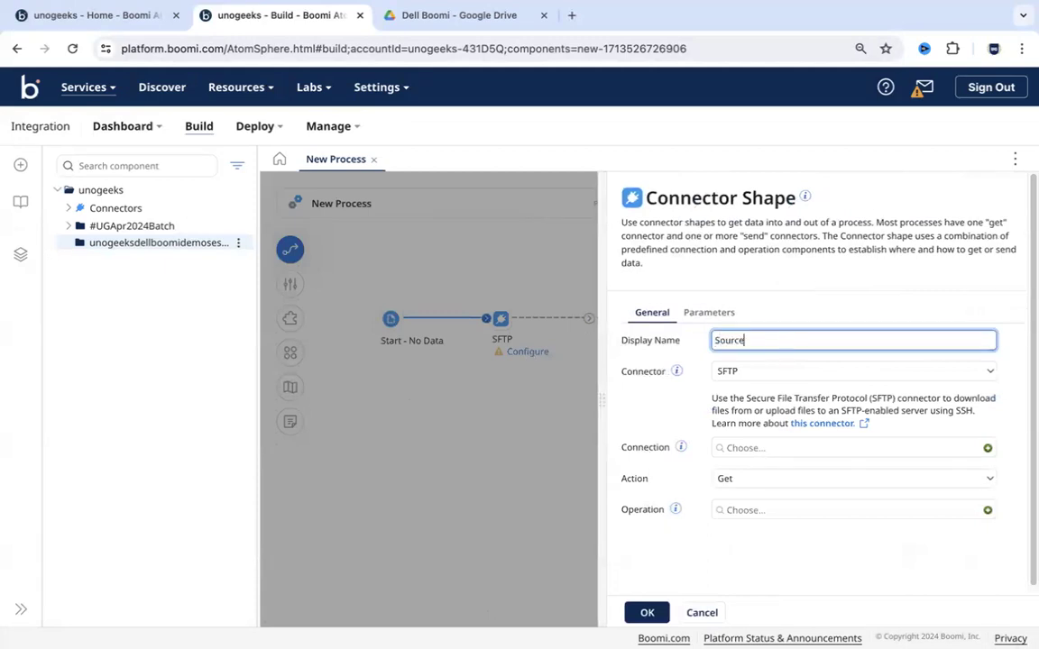
type("SFTP Server")
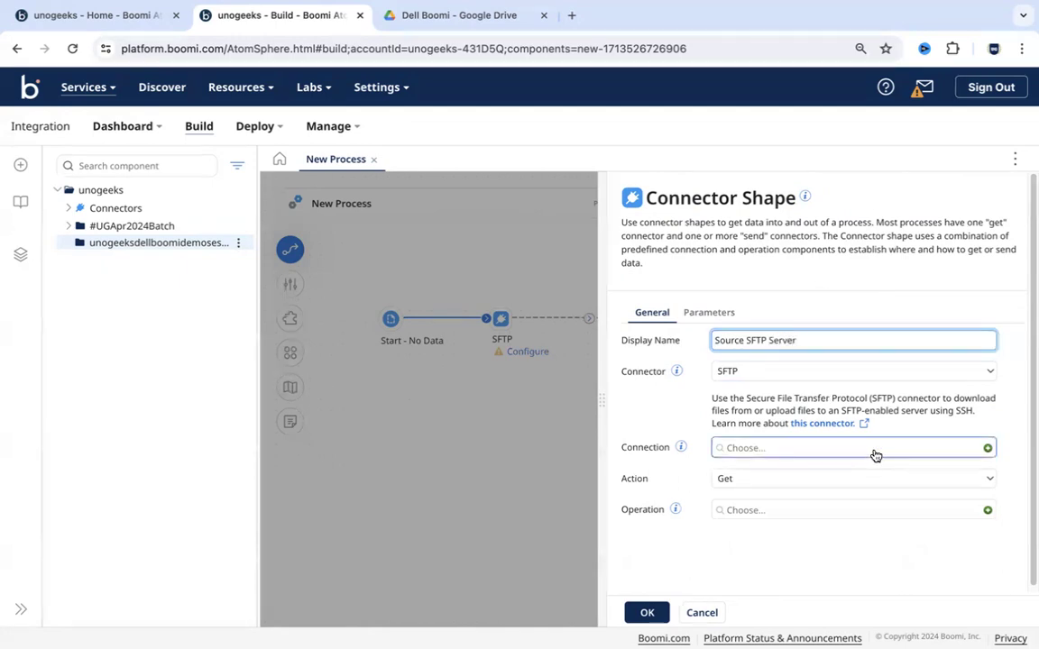
- Create a new connection for the source SFTP connector and name it "Src SFTP Connection"
left_click(990, 449)
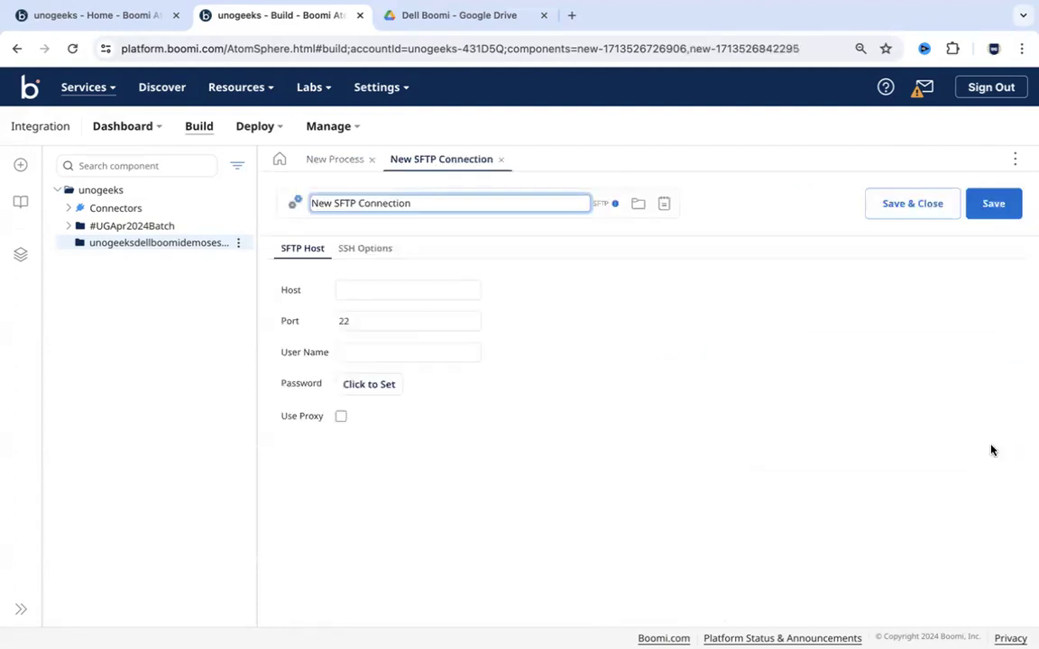
double_click(325, 202)
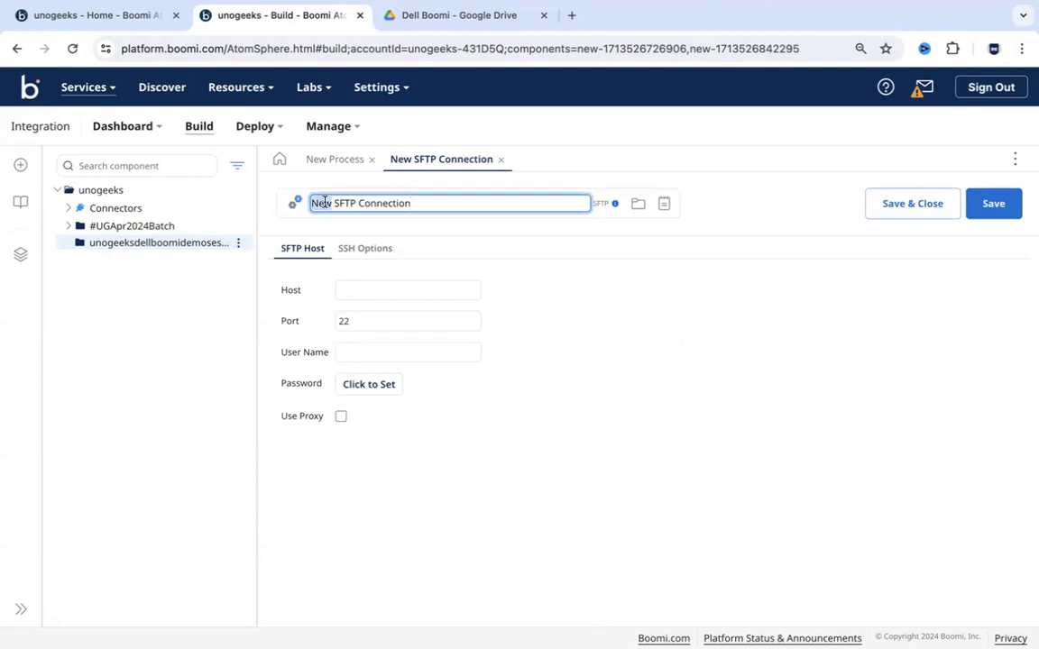
key("BackSpace")
type("Src")
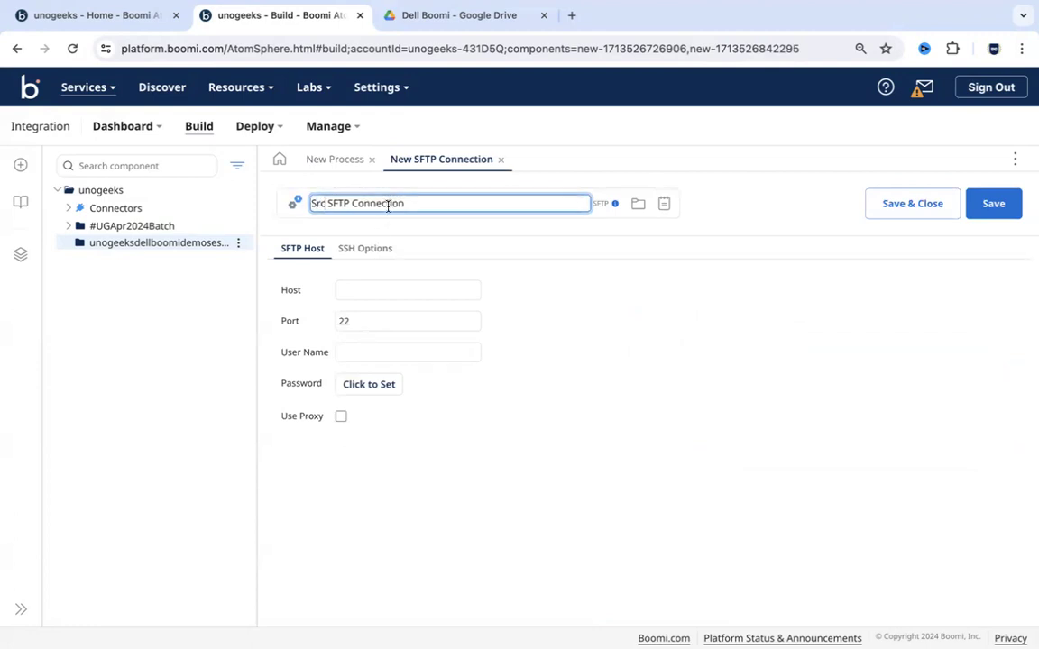
key("Return")
left_click(405, 290)
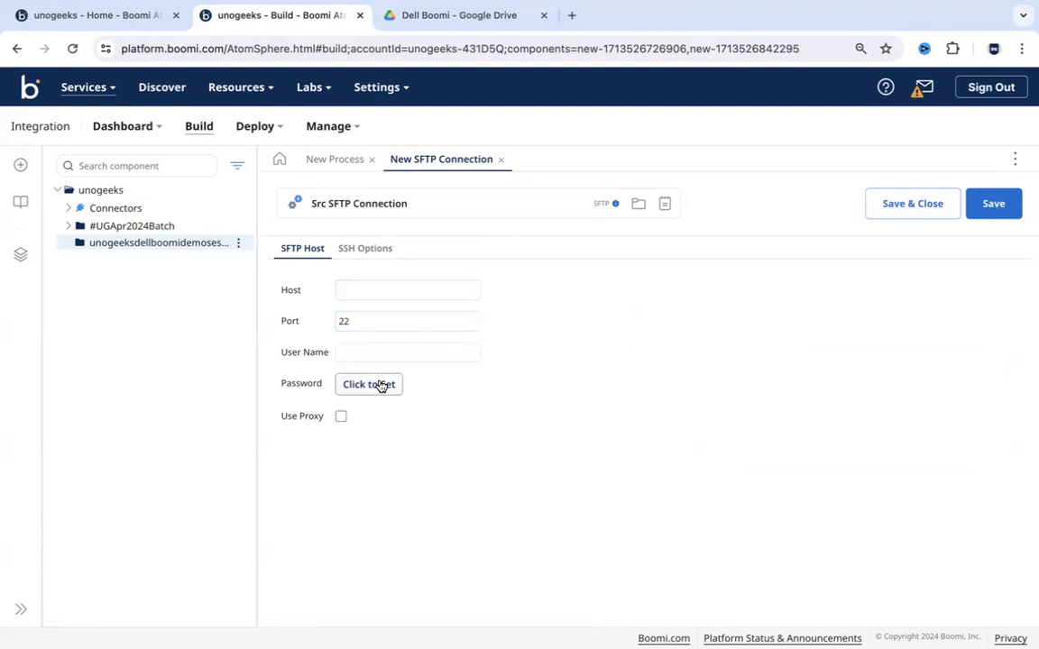
left_click(458, 327)
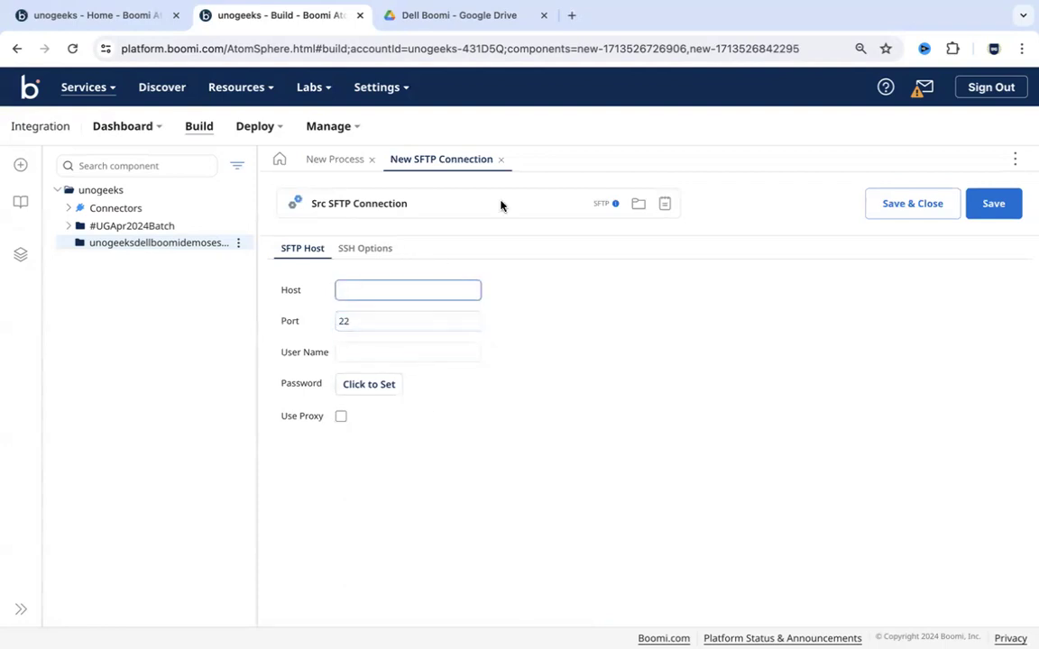
- Search the web for filezilla in a new browser tab and open the FileZilla Server download page
left_click(572, 18)
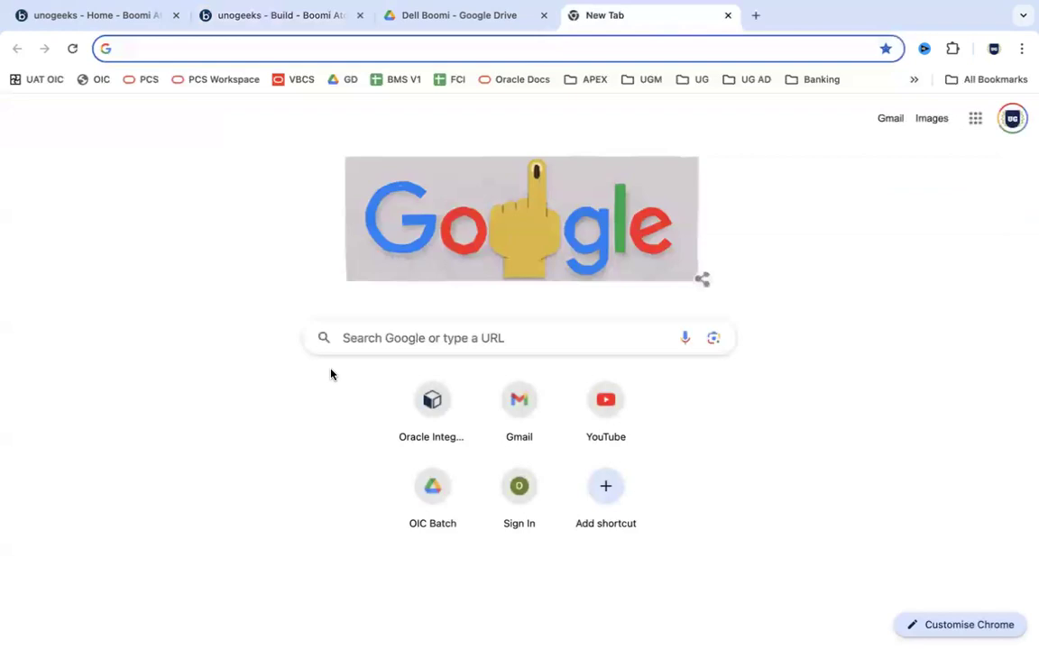
type("file")
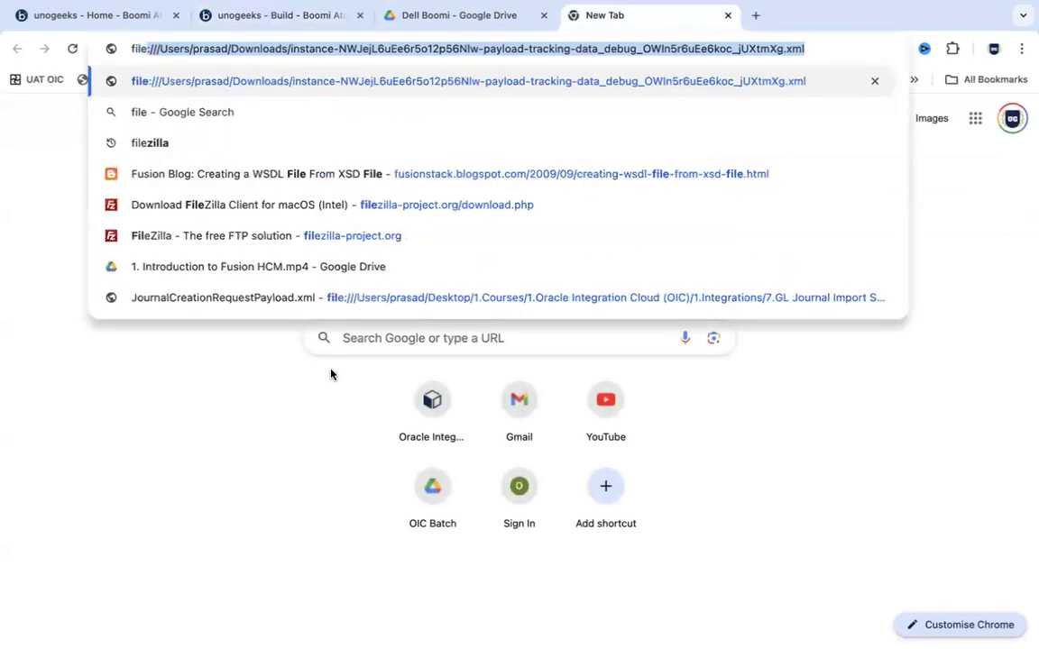
type("zilla")
key("Delete")
key("Return")
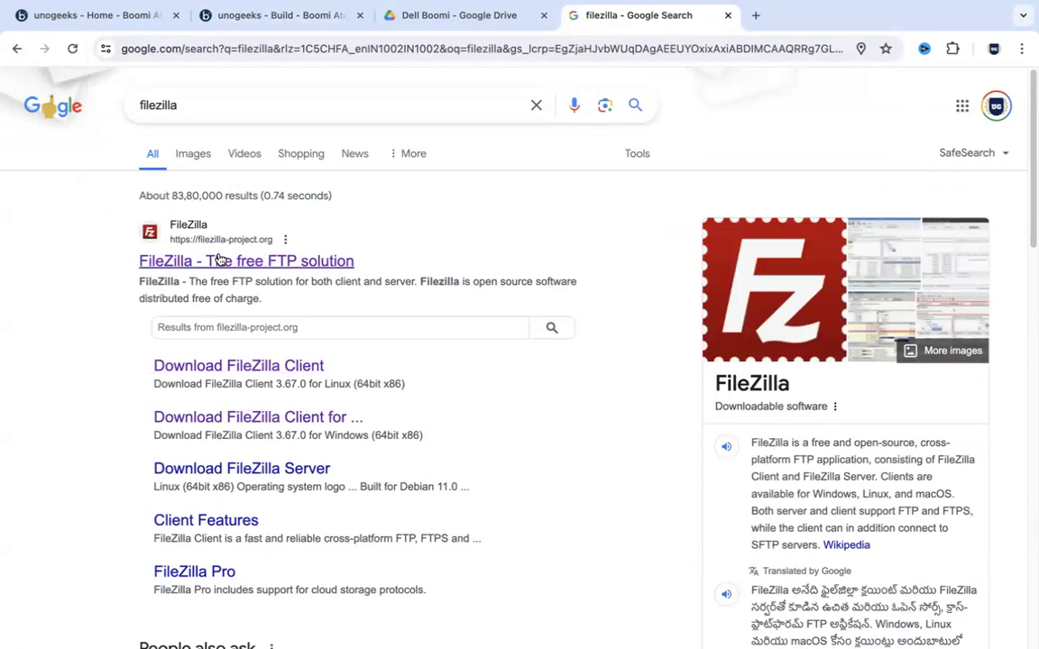
left_click(276, 479)
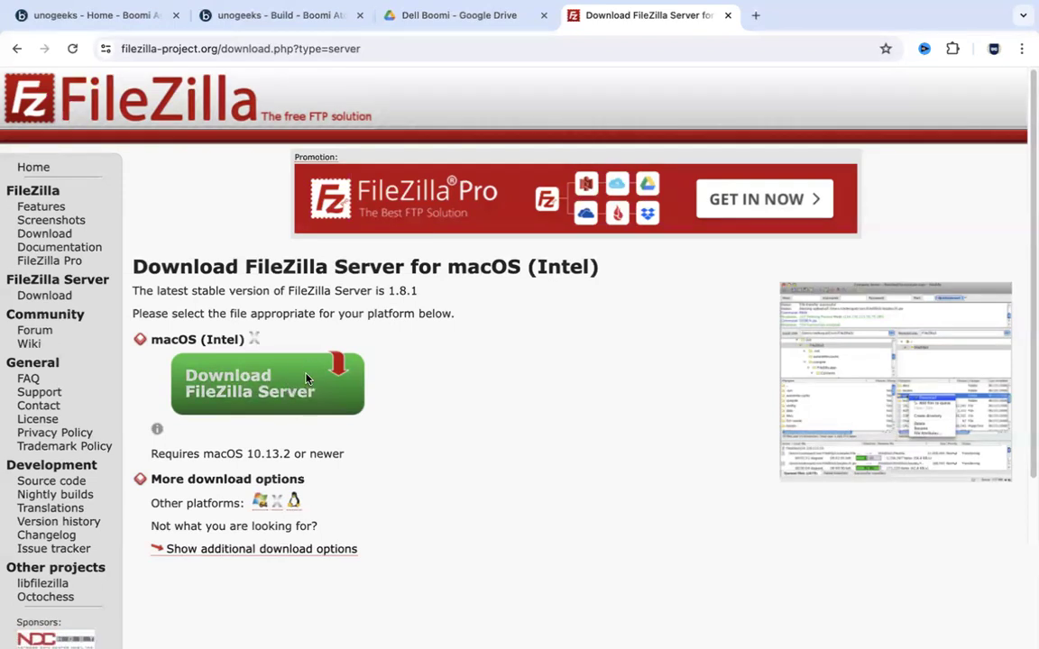
left_click(304, 15)
left_click(410, 313)
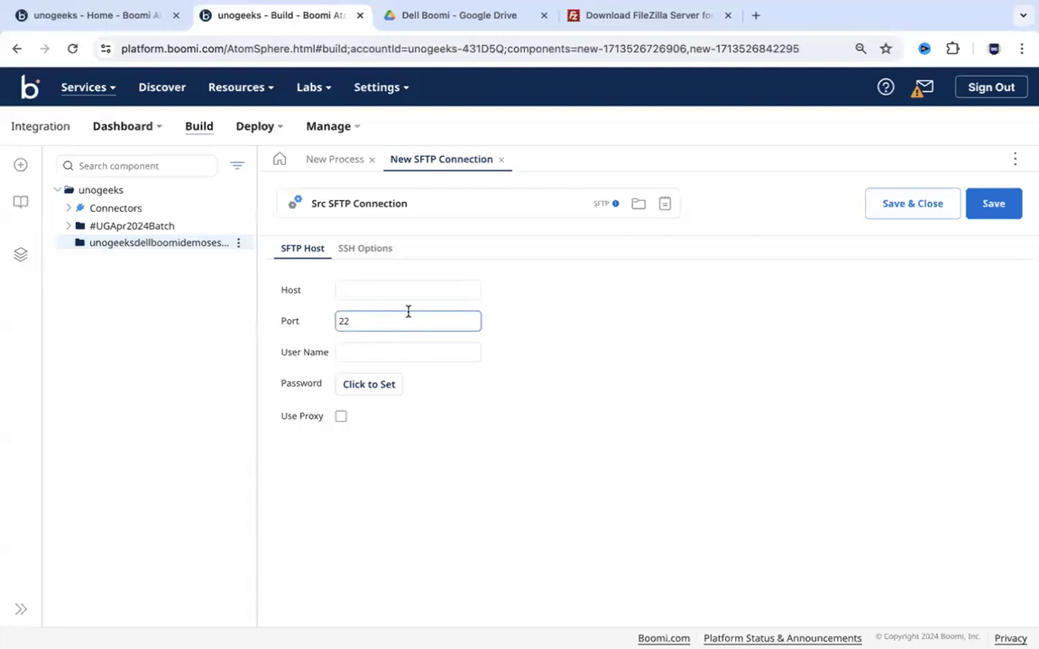
left_click(503, 322)
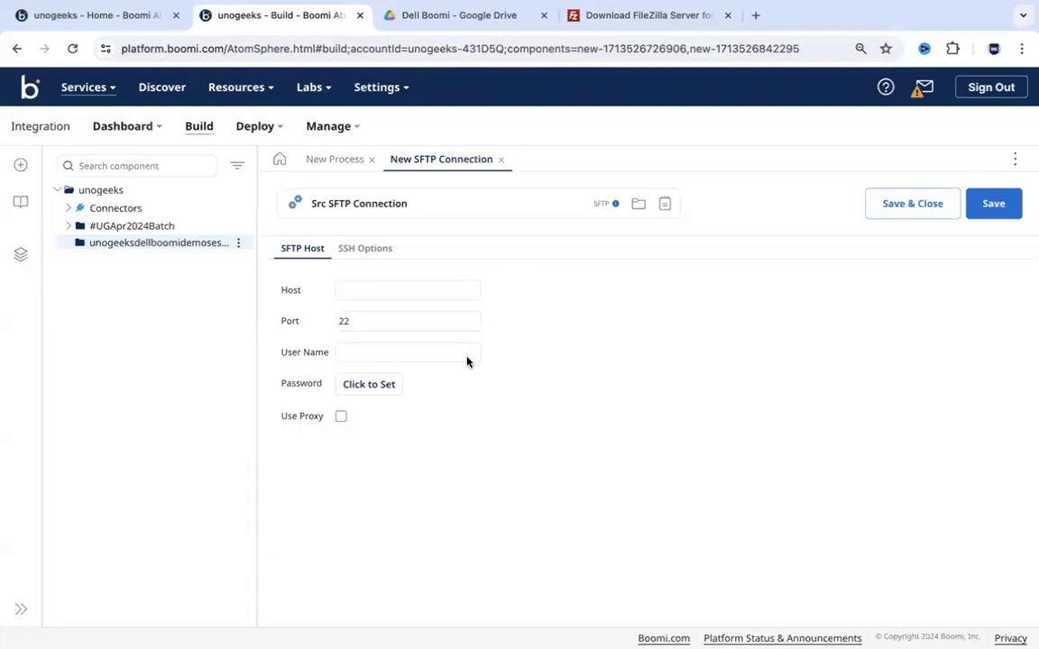
left_click(679, 18)
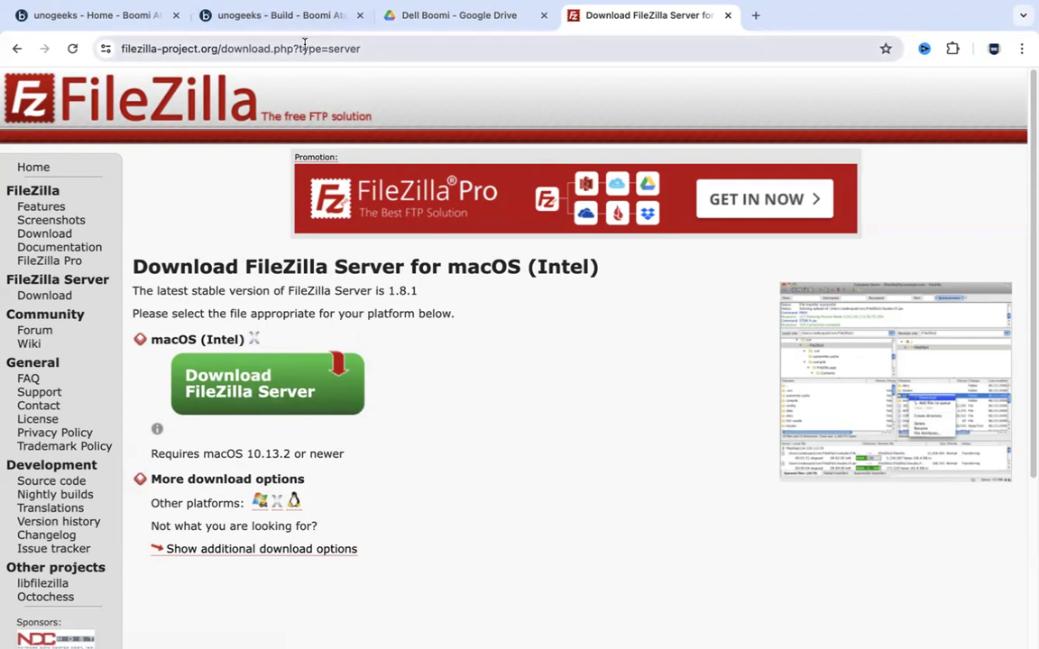
- Return to the Boomi SFTP connection and enter the server's host address, port 10147 and the account user name, leaving the password unset
left_click(294, 18)
left_click(379, 347)
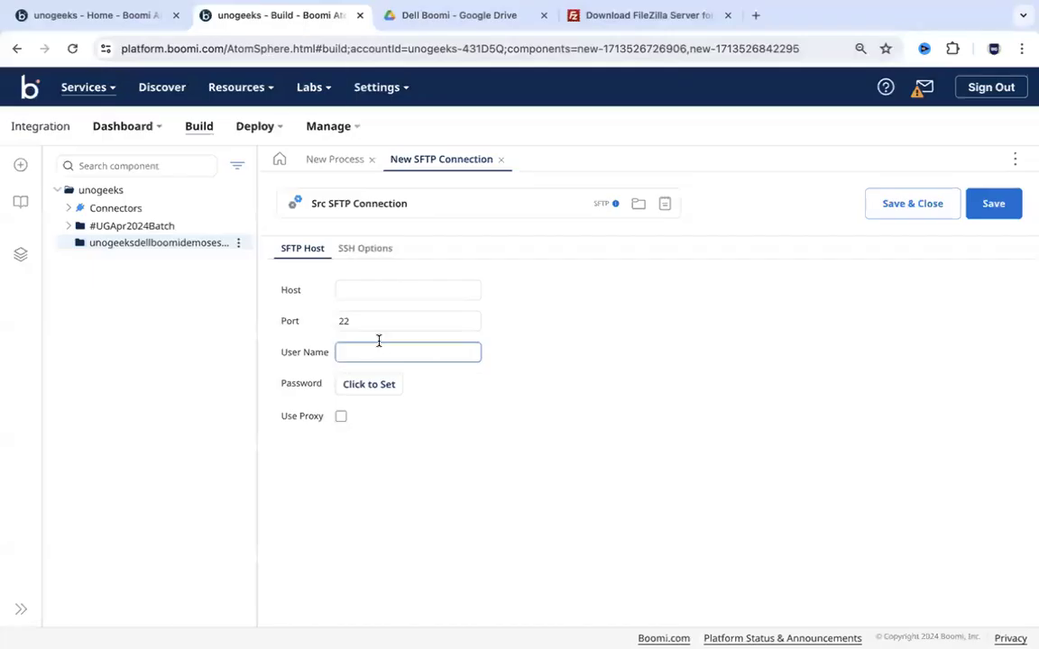
left_click(379, 290)
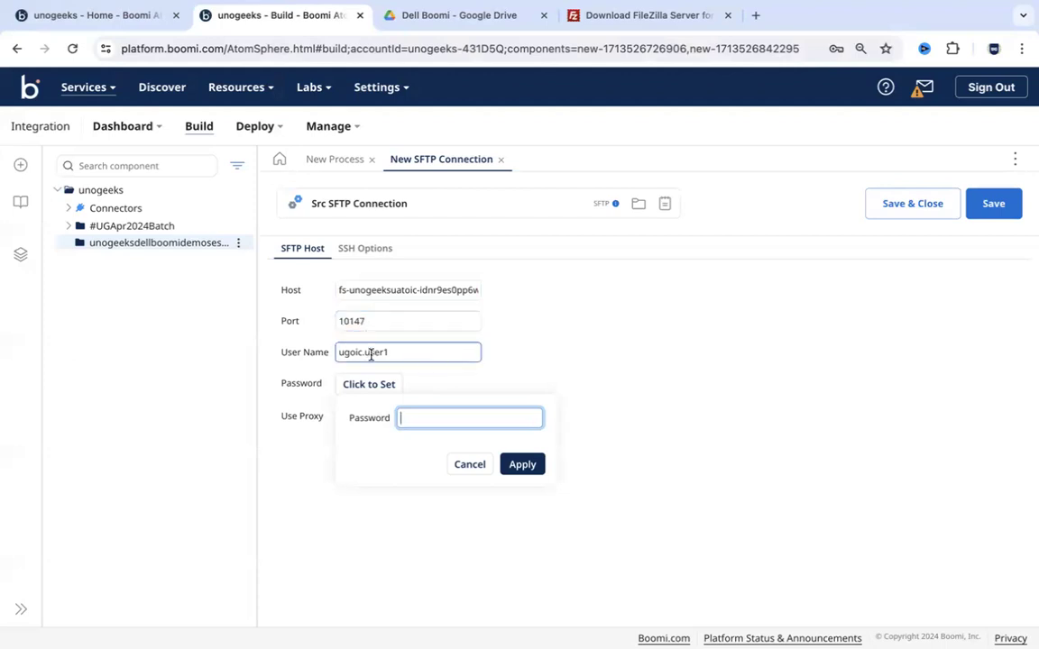
left_click(469, 466)
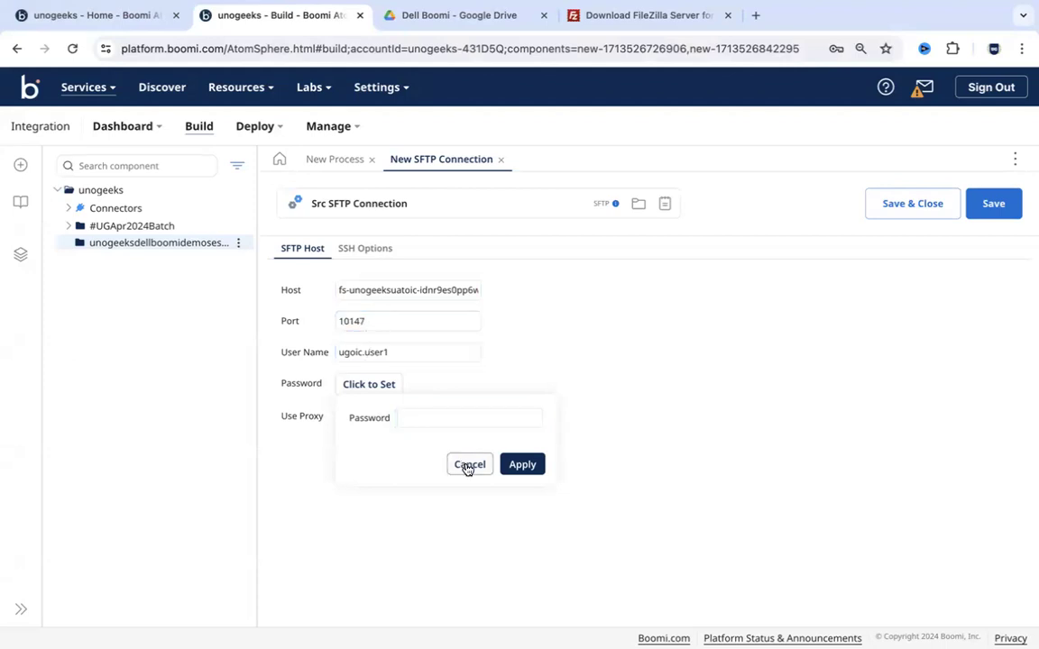
- Set the account password for the source SFTP connection and dismiss the browser's offer to save it
left_click(375, 394)
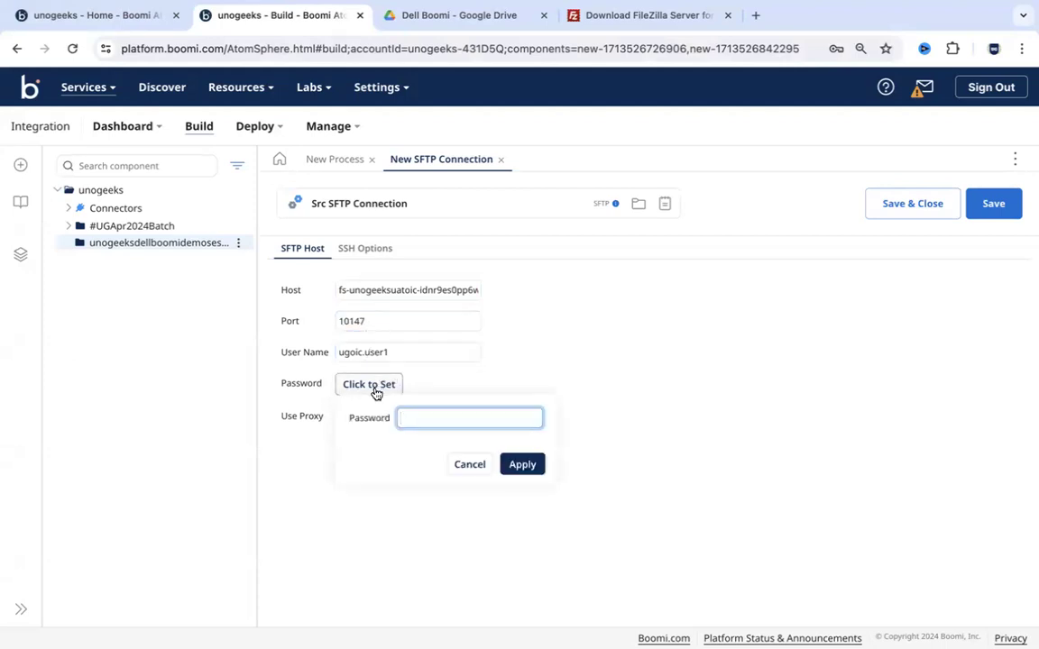
key("ctrl+v")
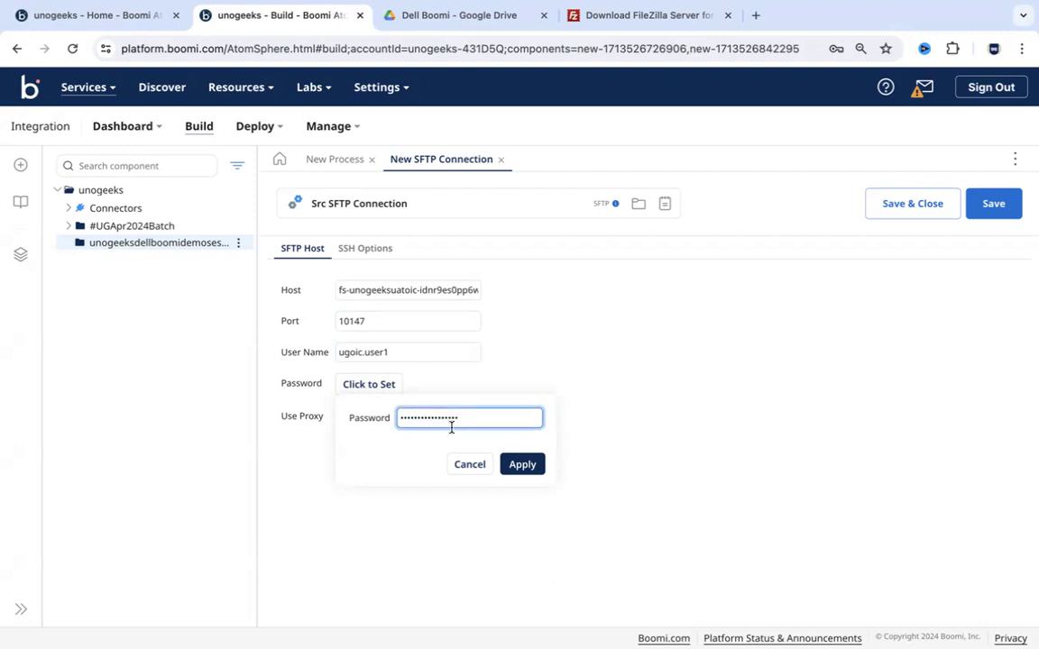
left_click(528, 463)
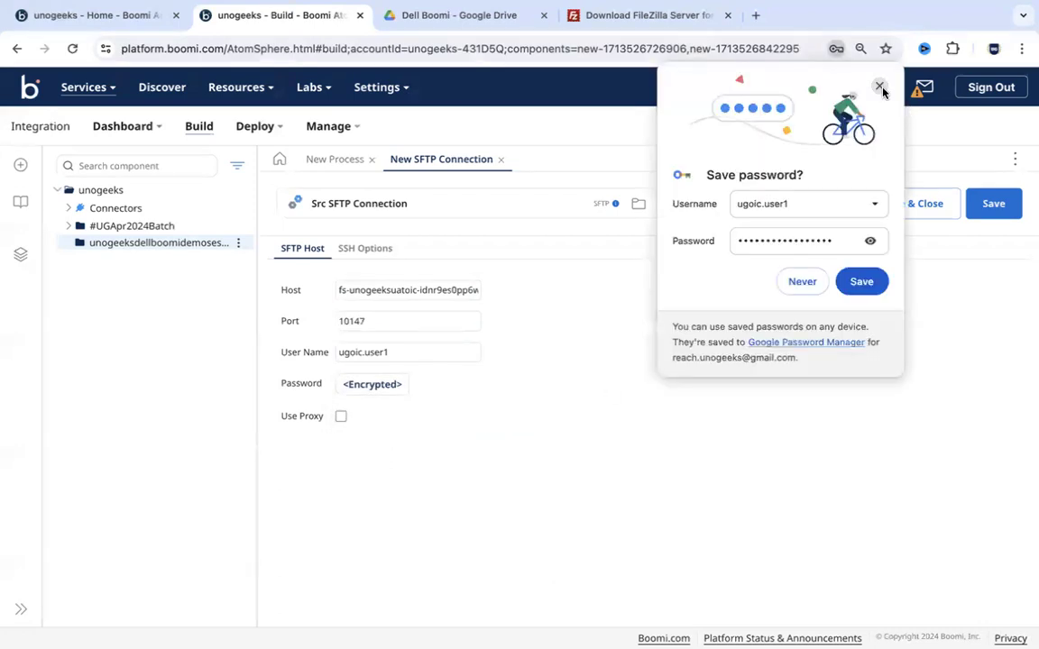
left_click(879, 85)
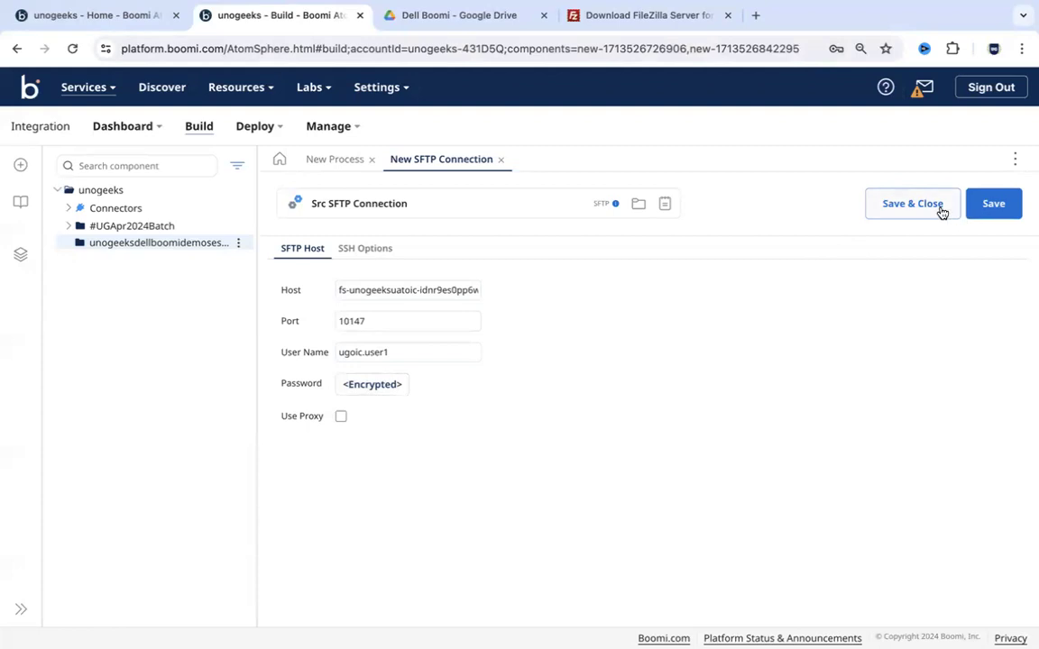
- Review the SSH options of Src SFTP Connection without changing them, and save and close the connection
left_click(365, 251)
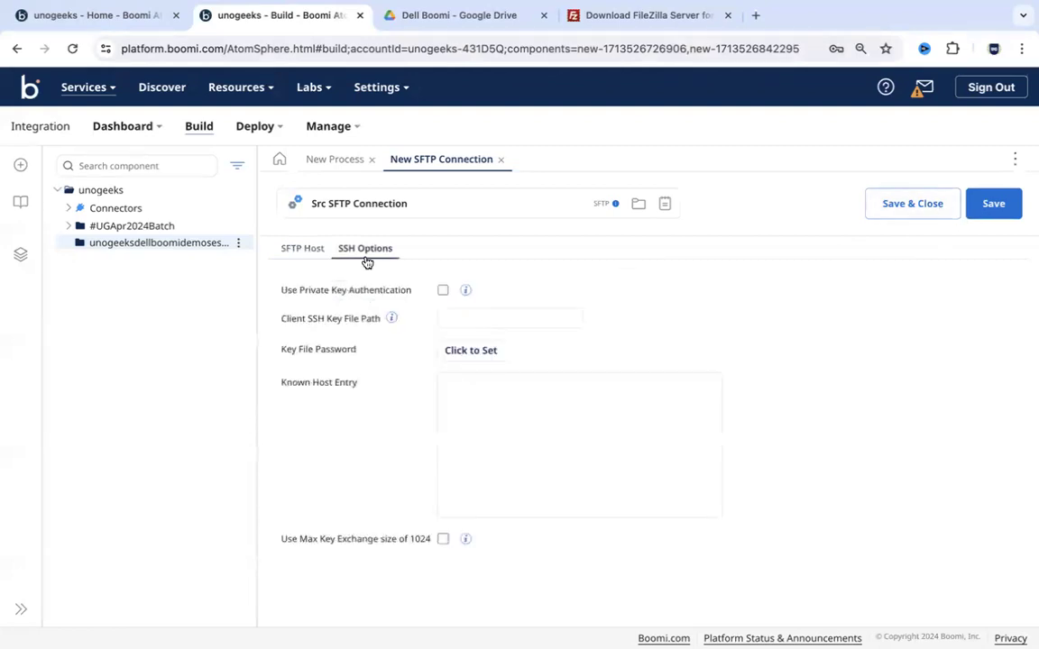
left_click(312, 249)
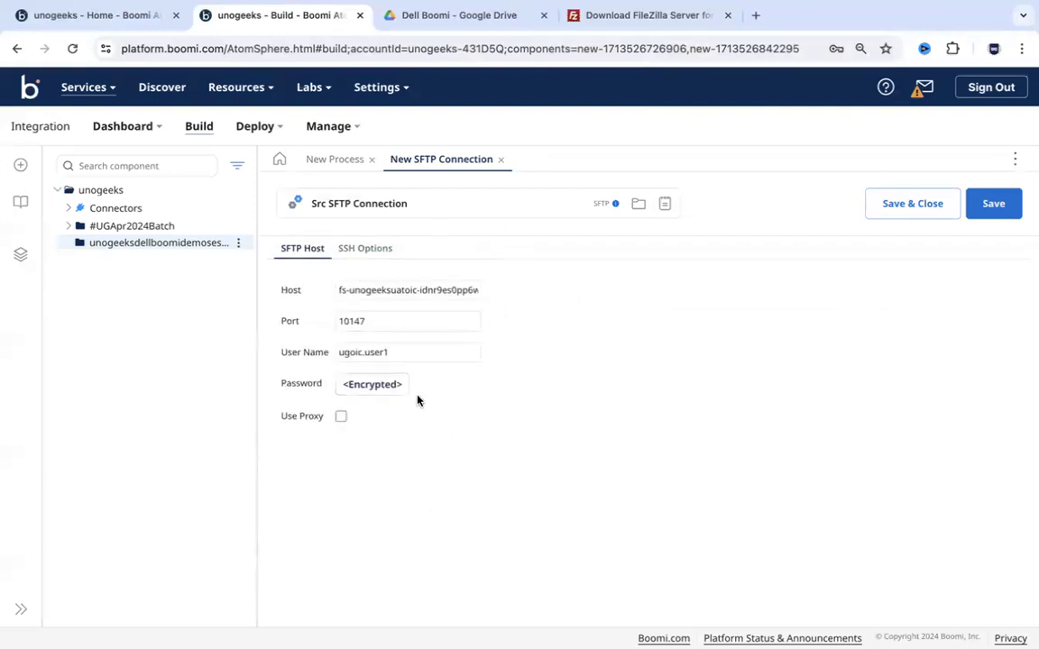
left_click(364, 320)
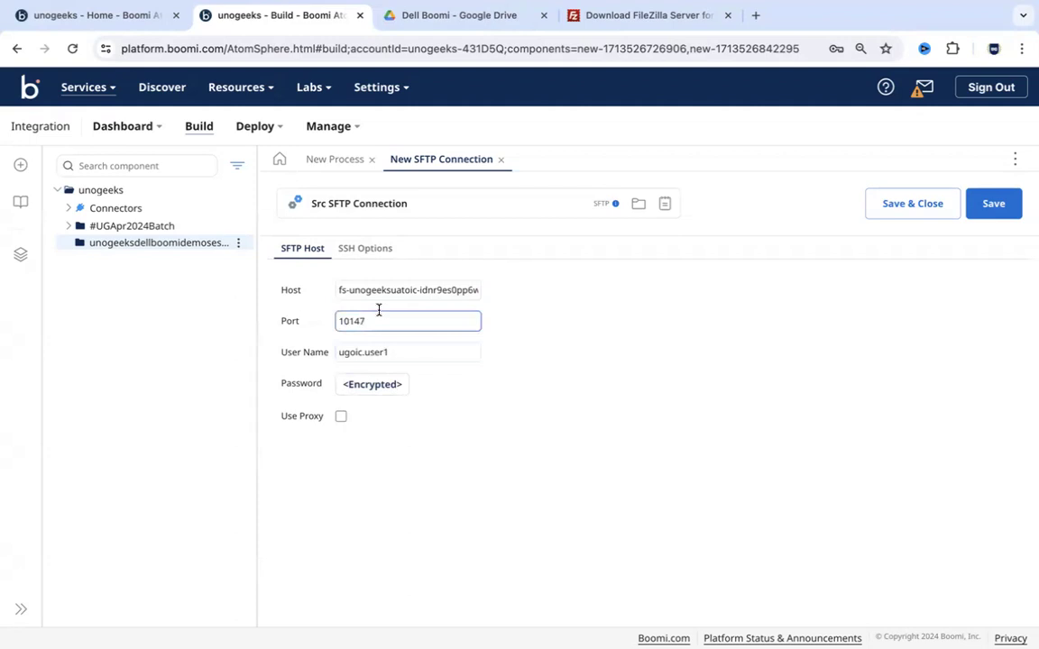
left_click(372, 248)
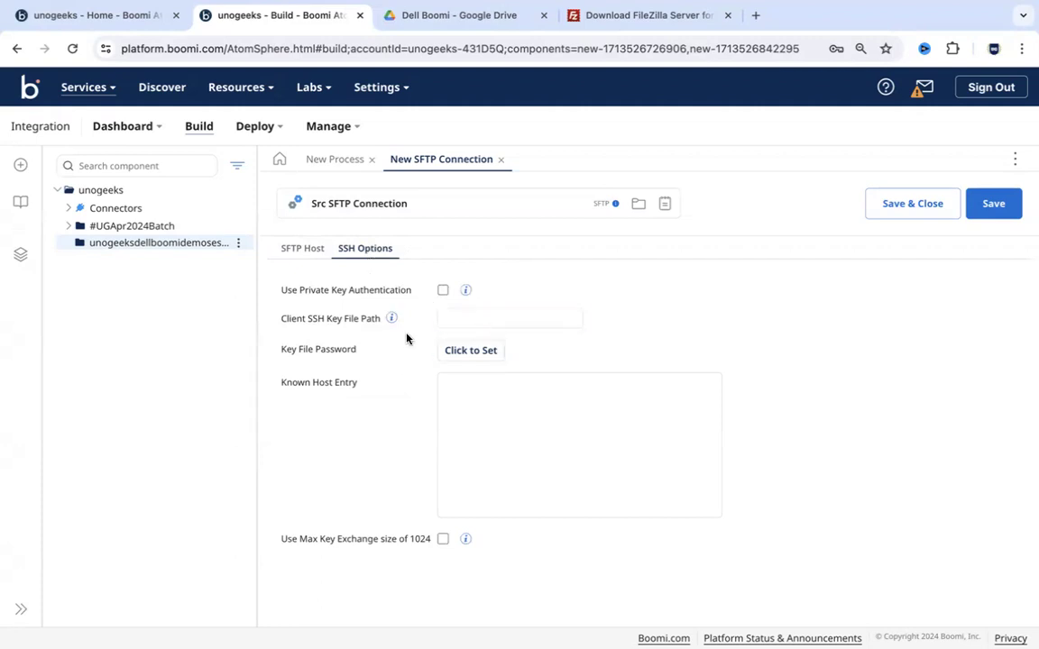
left_click(307, 249)
left_click(907, 203)
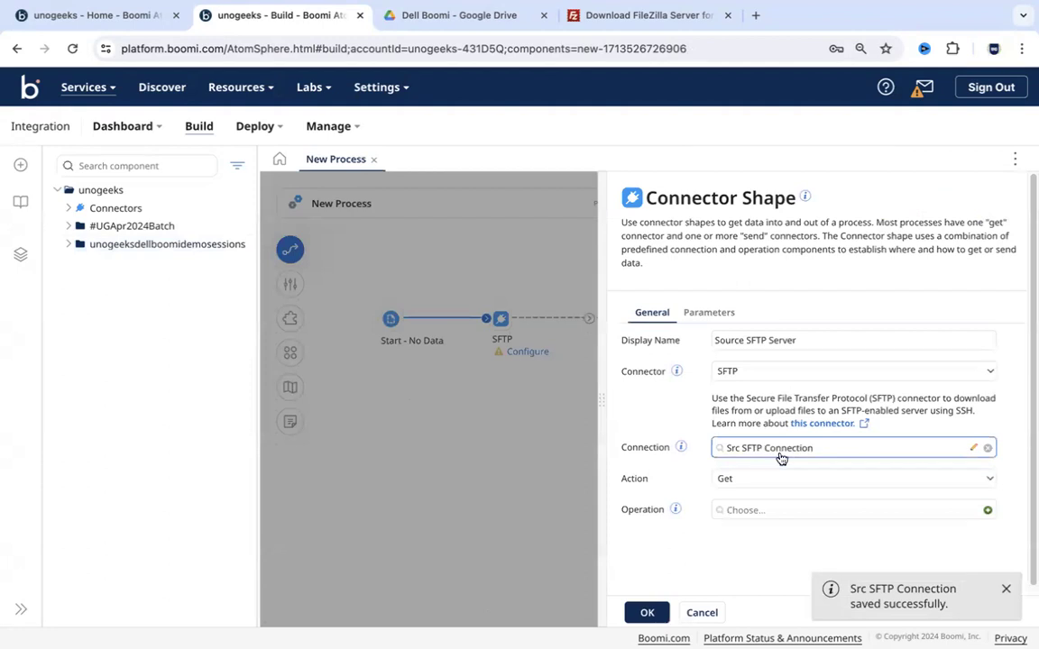
left_click(1006, 589)
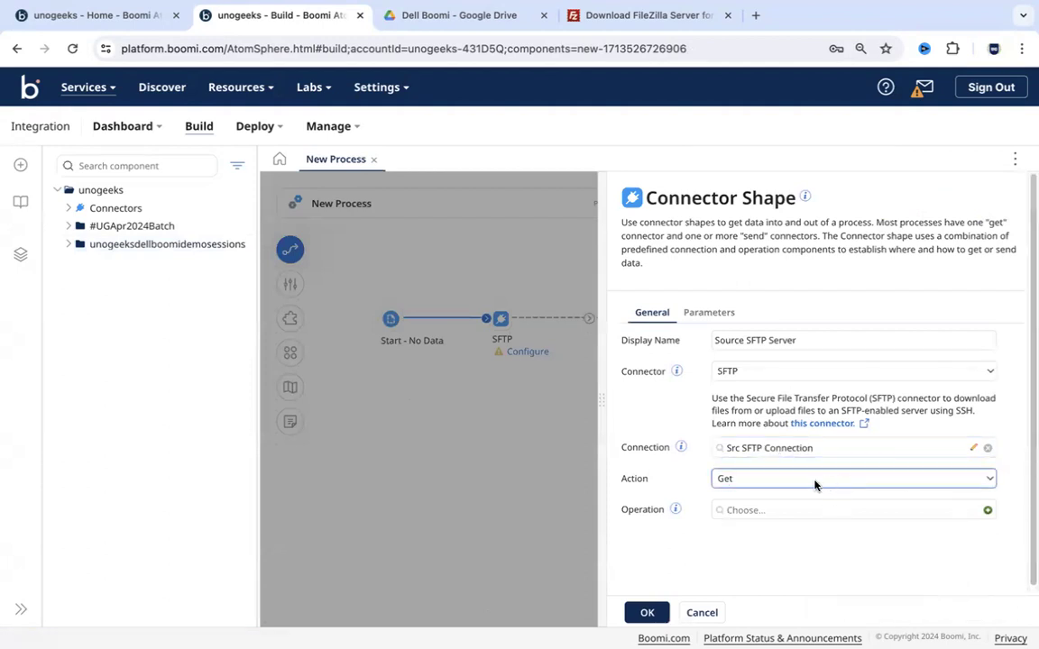
- Check the File Transfer Service slide and select Get as the source connector's action in Boomi
key("super+Tab")
key("super+Tab")
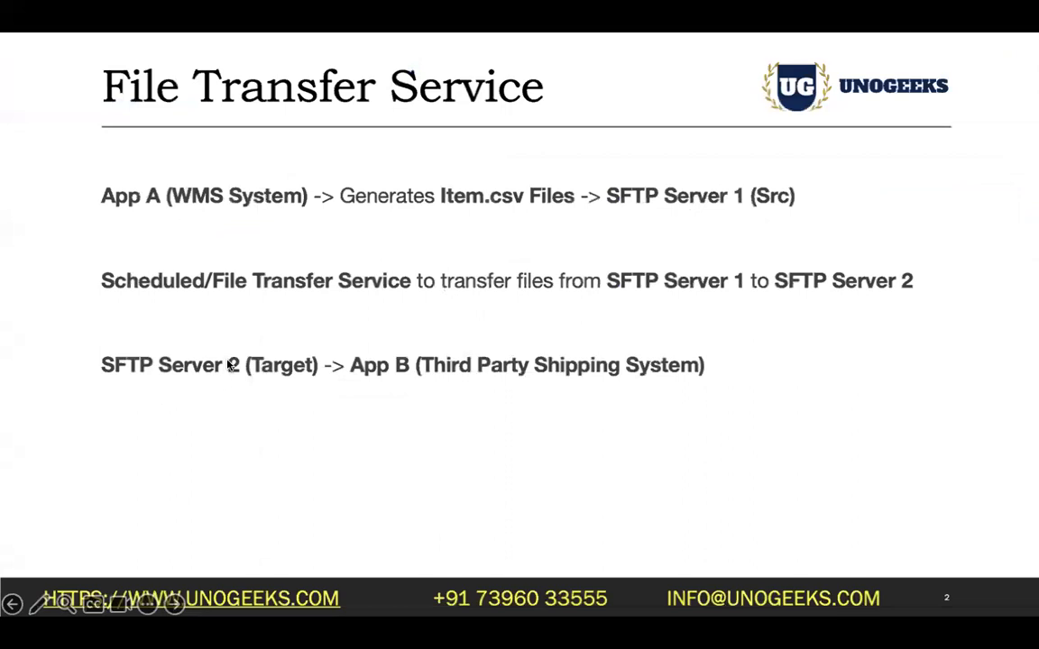
key("ctrl+Right")
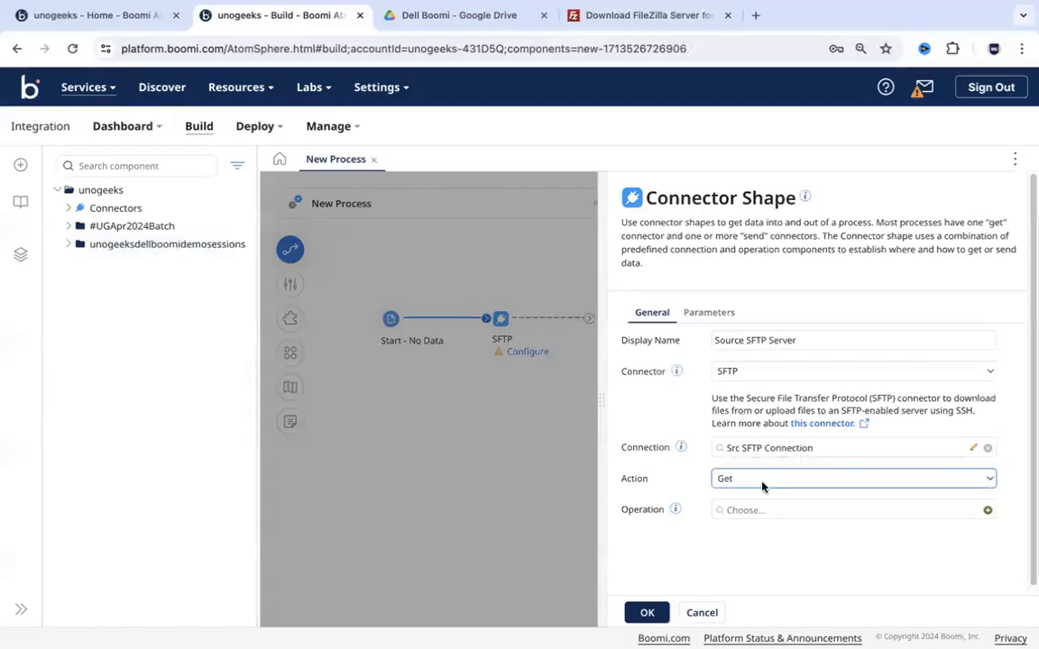
left_click(736, 487)
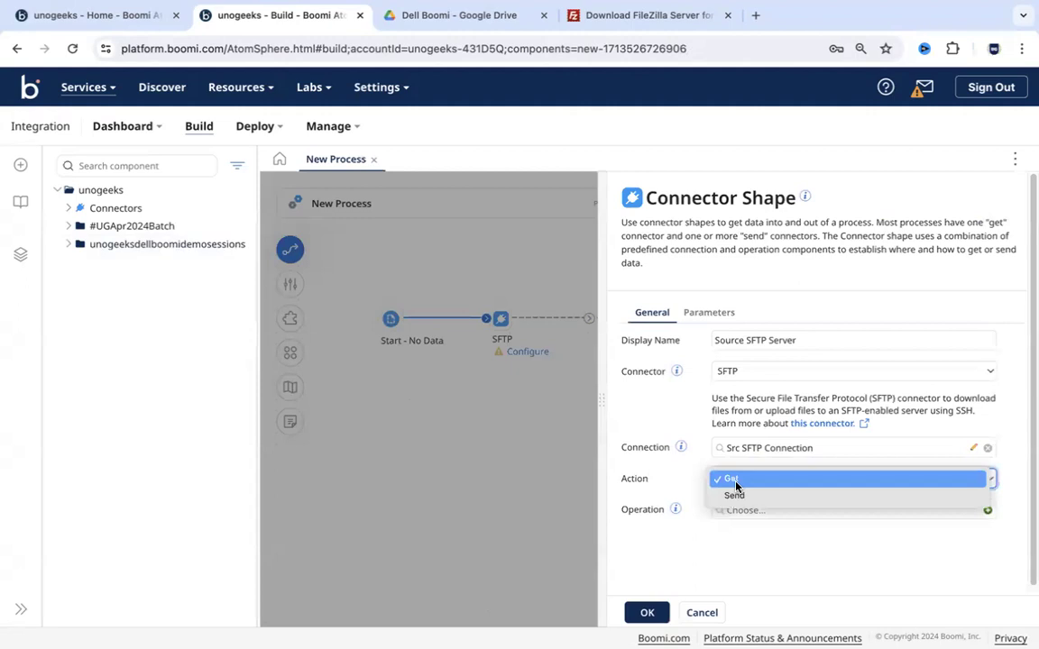
left_click(736, 483)
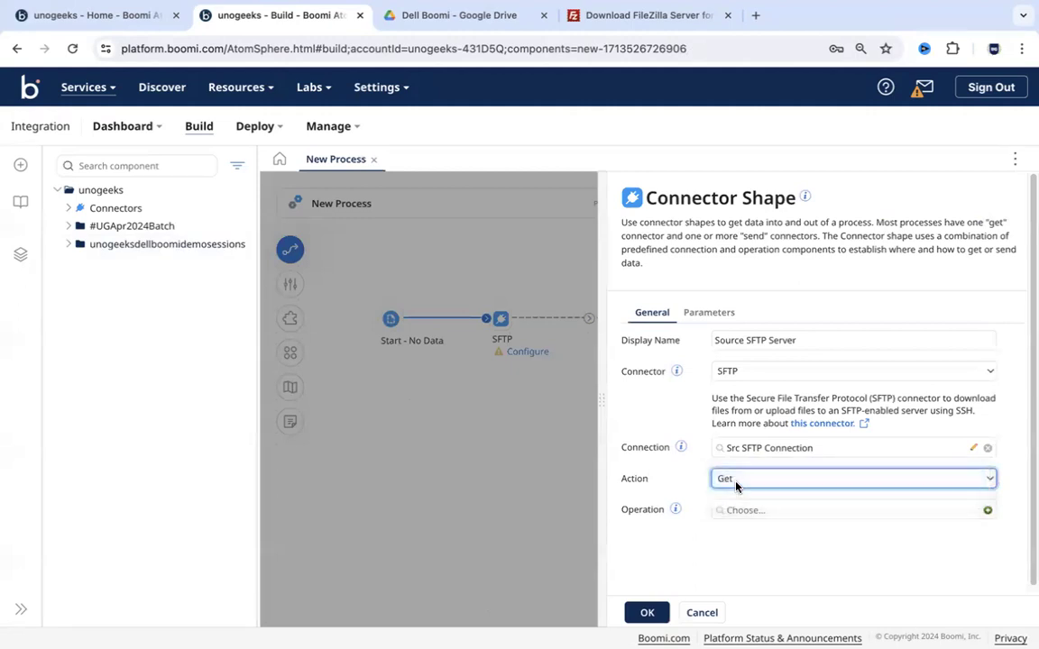
- Create a new operation for the source SFTP connector and name it getFilesFromSrcSFTP
left_click(990, 512)
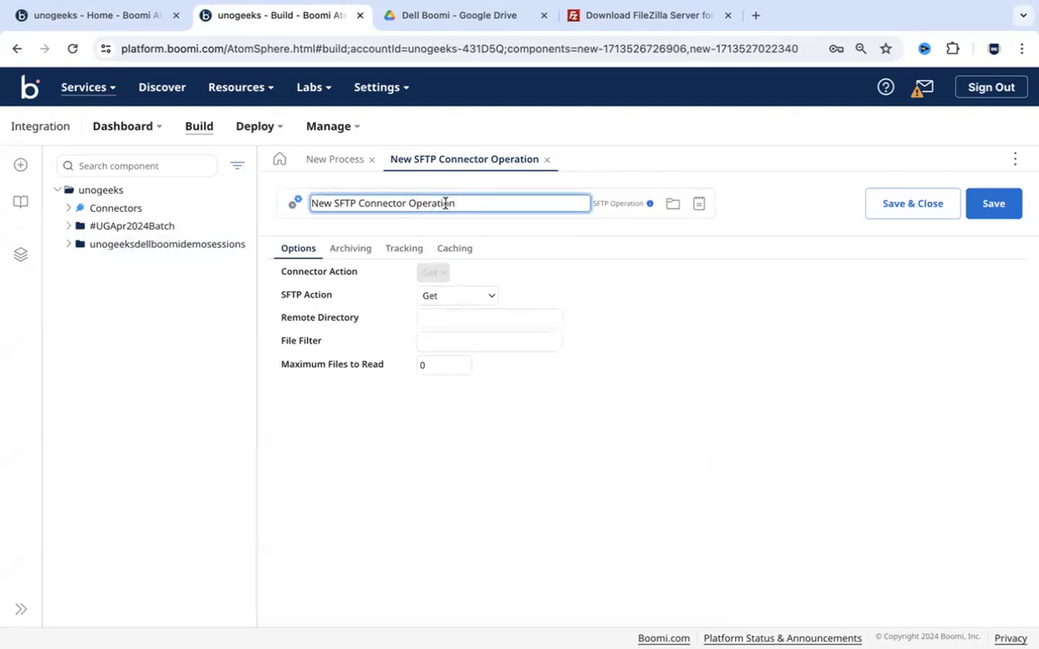
left_click_drag(462, 202, 200, 204)
type("getFilesFromSrcSFTP")
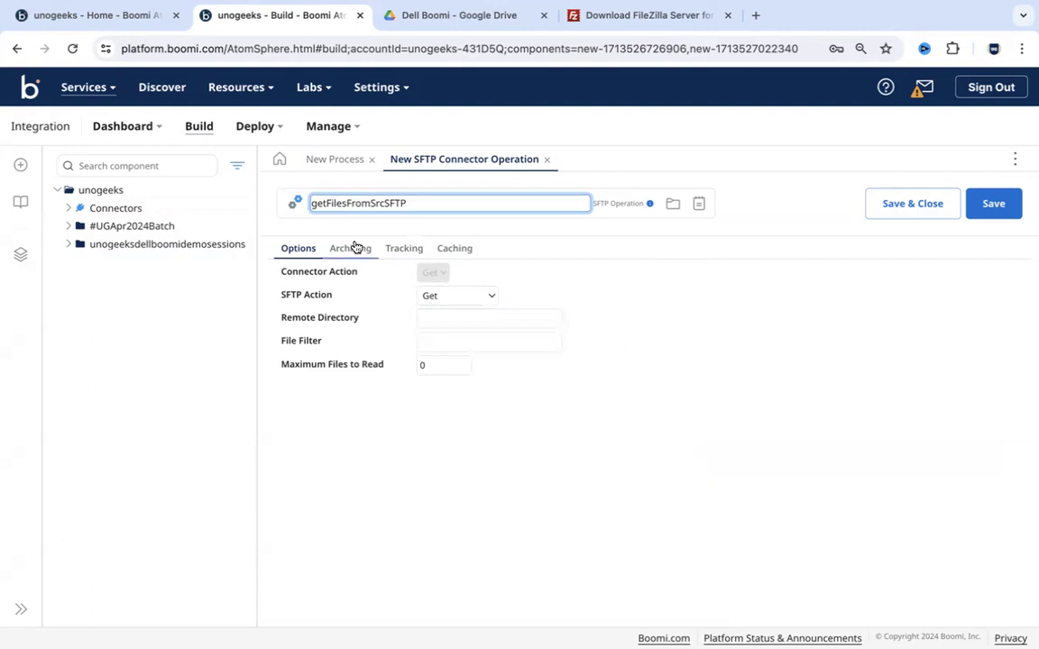
- Look at the FileZilla client and go back to the filezilla search results in the browser
key("super+Tab")
key("super+Tab")
key("super+Tab")
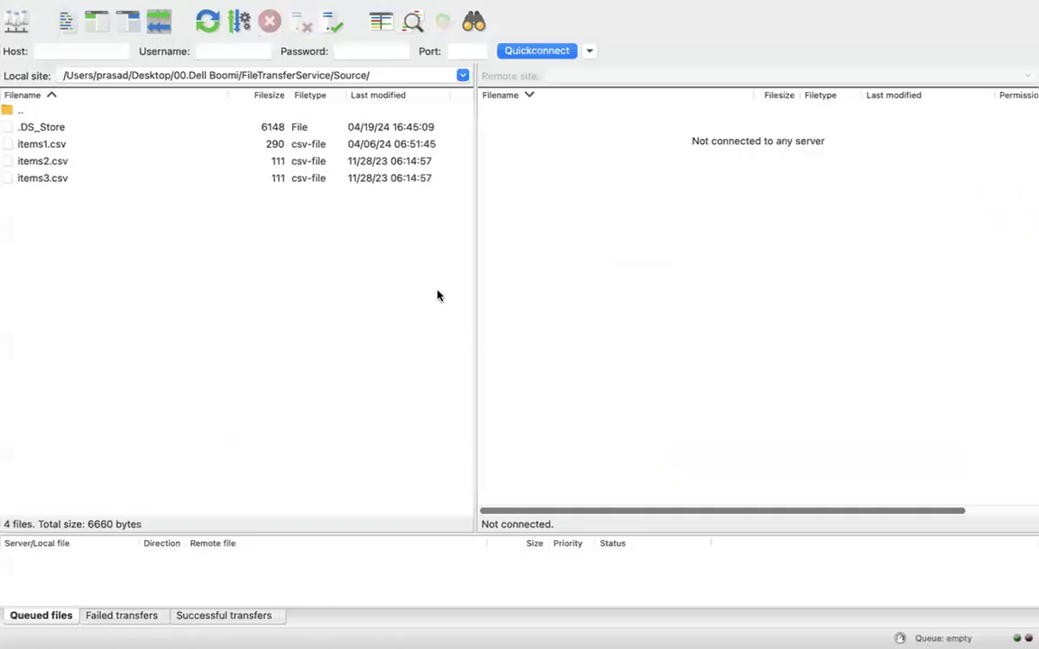
mouse_move(110, 4)
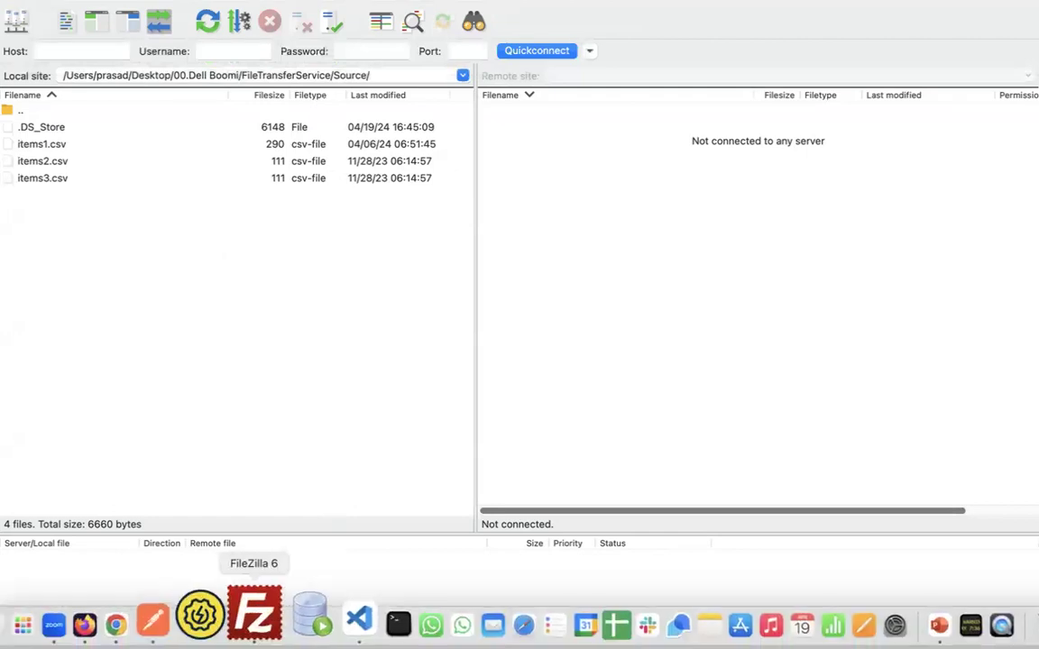
left_click(158, 615)
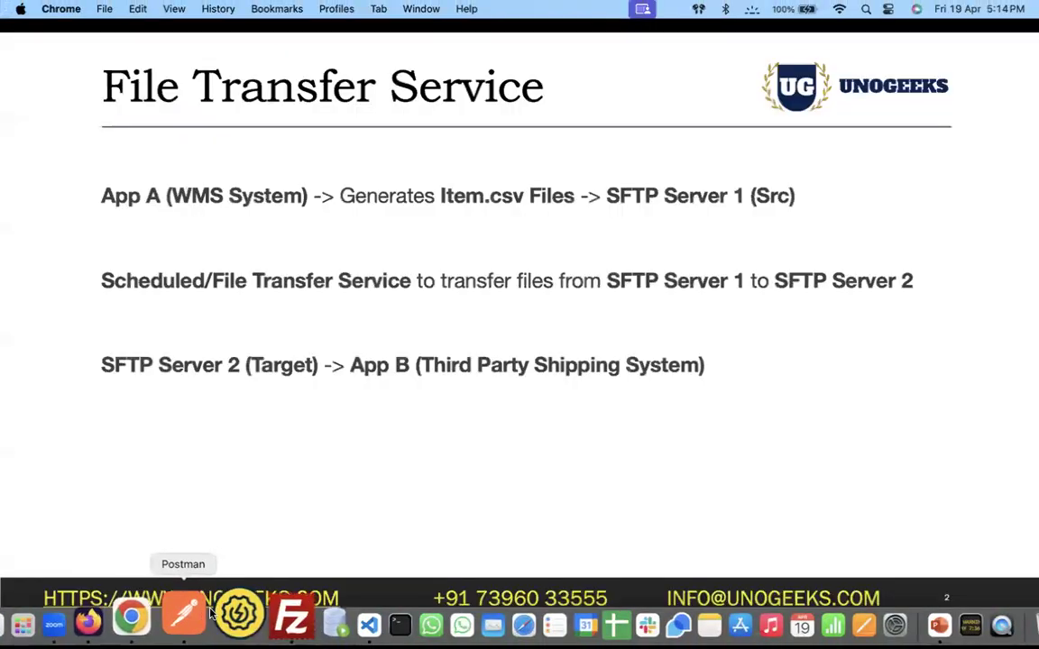
left_click(144, 619)
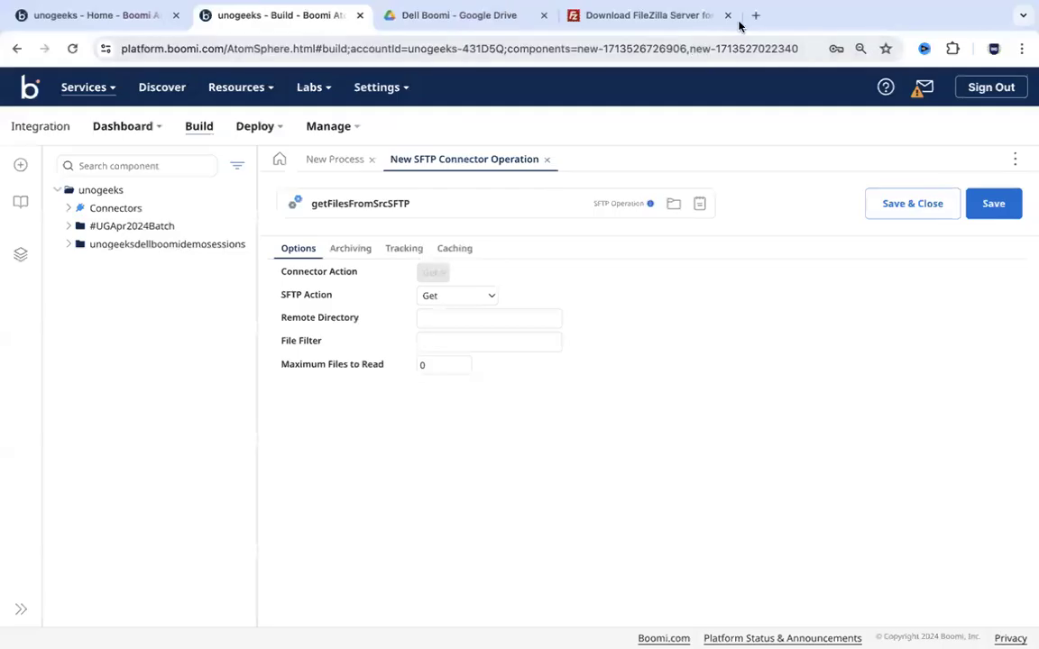
left_click(678, 12)
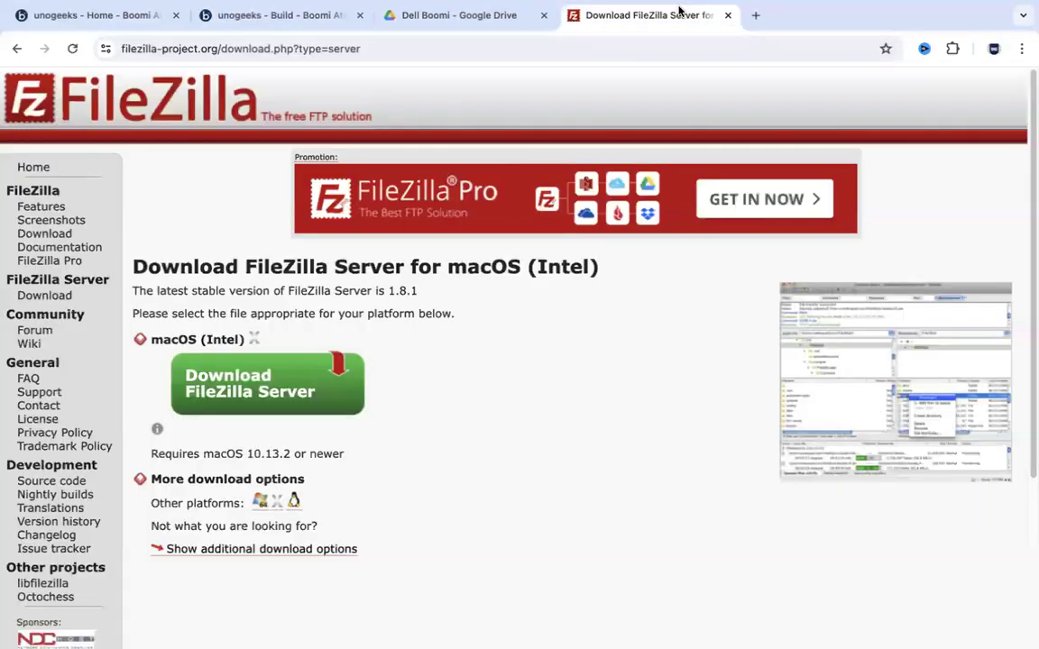
left_click(18, 49)
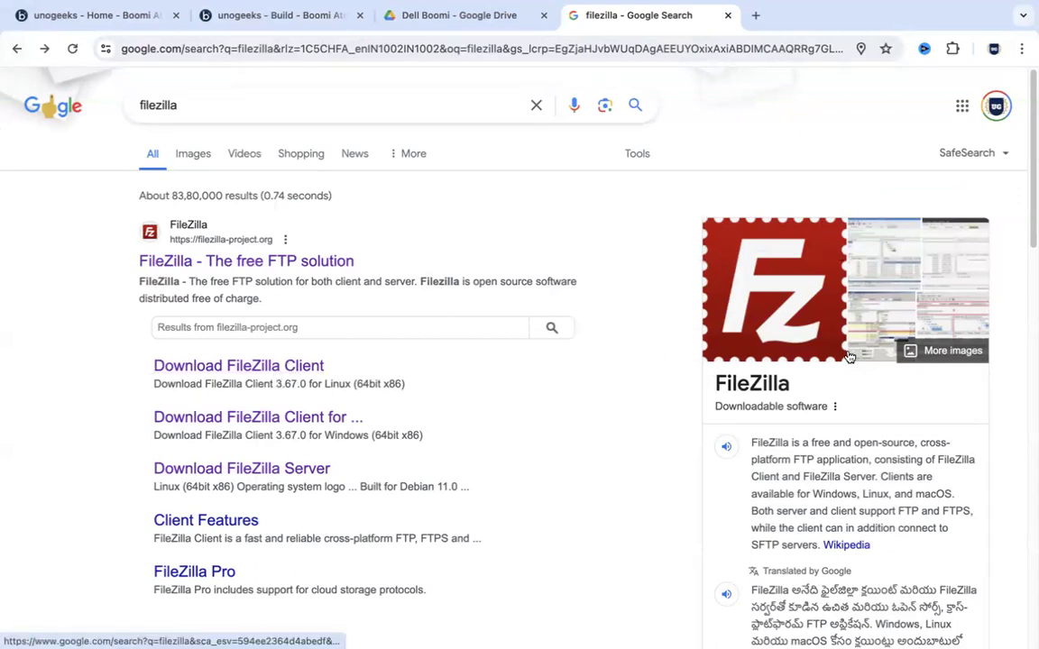
- Switch to FileZilla and connect to the saved SFTP site New site 7
mouse_move(414, 621)
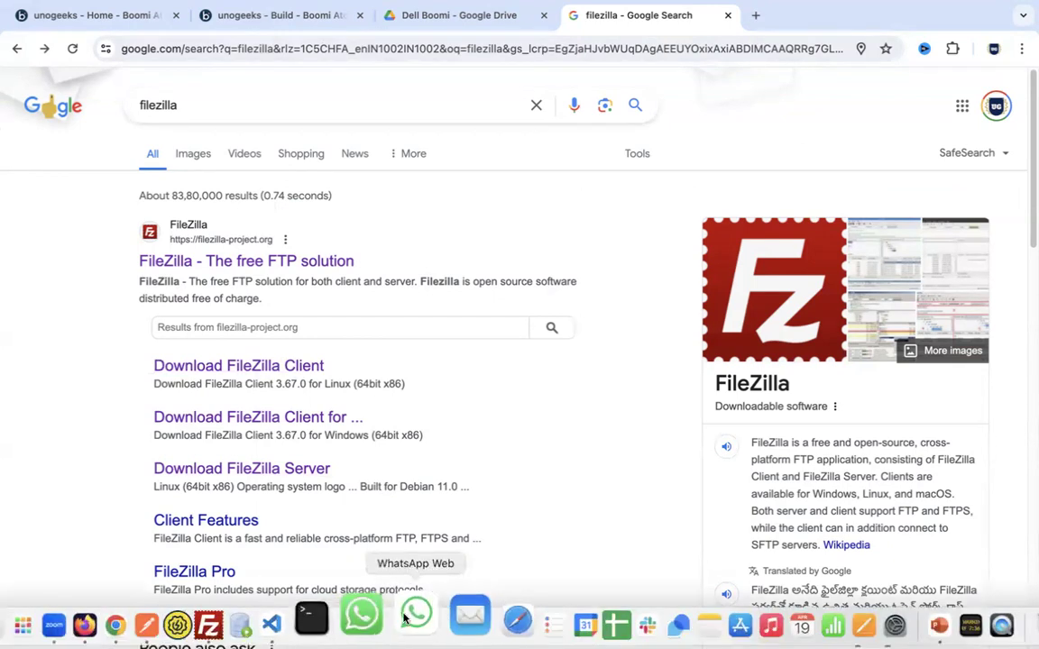
left_click(260, 617)
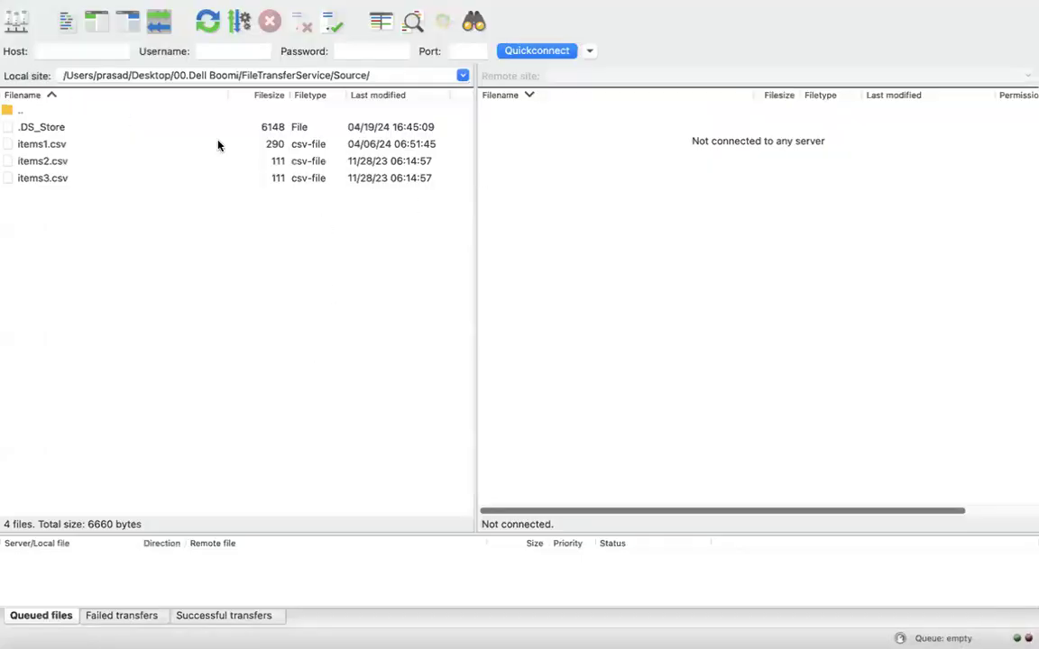
left_click(16, 20)
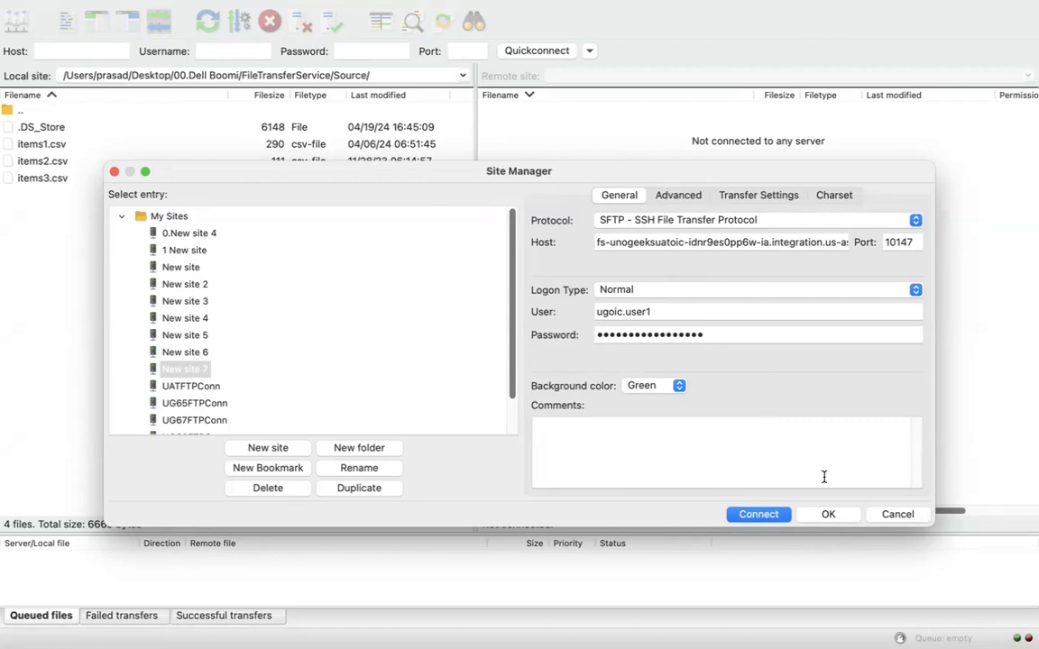
left_click(781, 516)
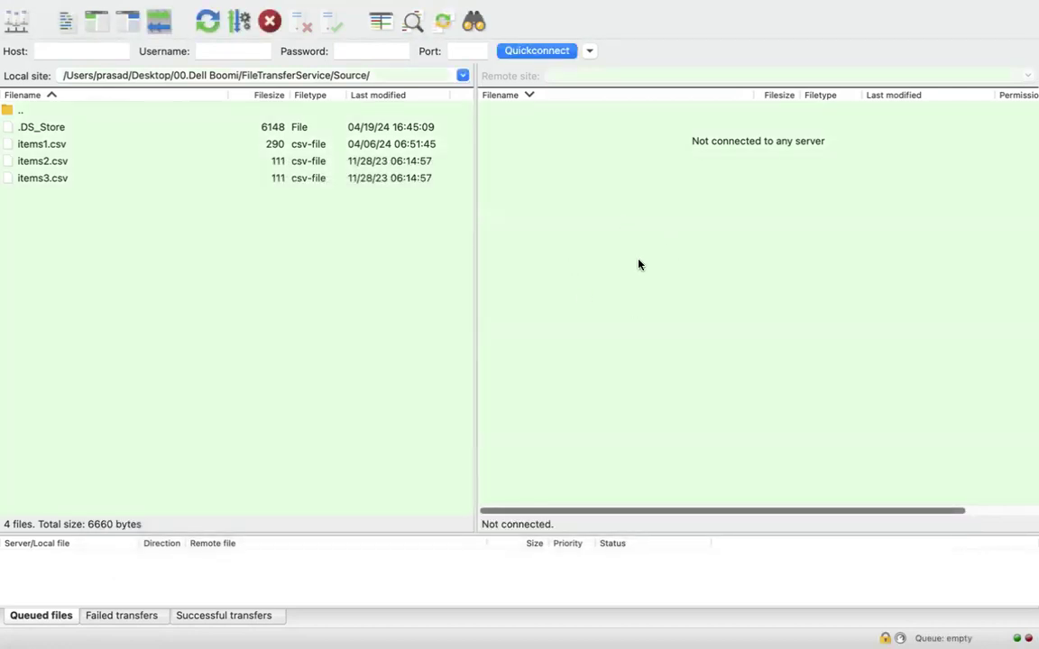
- Compare the source server described on the File Transfer Service slide with the remote directory listing in FileZilla
key("super+Tab")
key("super+Tab")
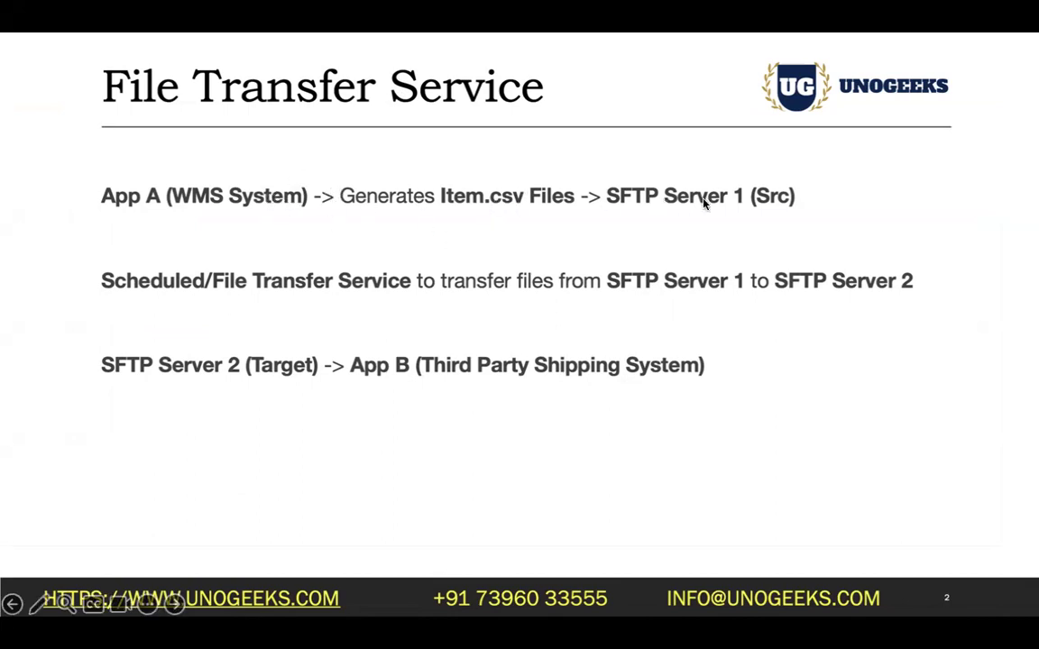
key("super+Tab")
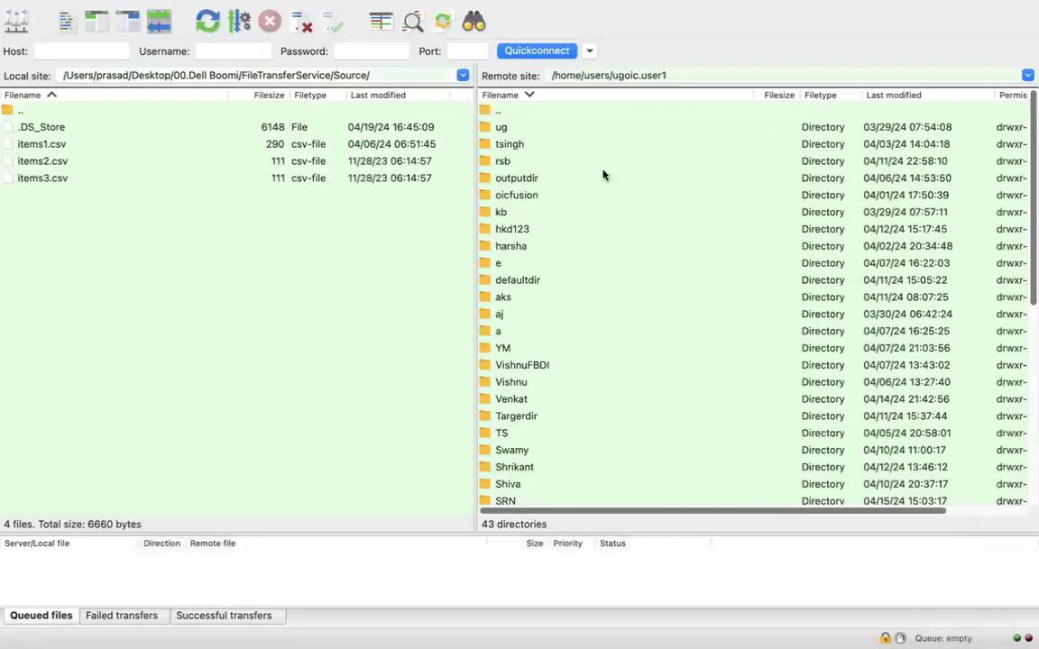
key("super+Tab")
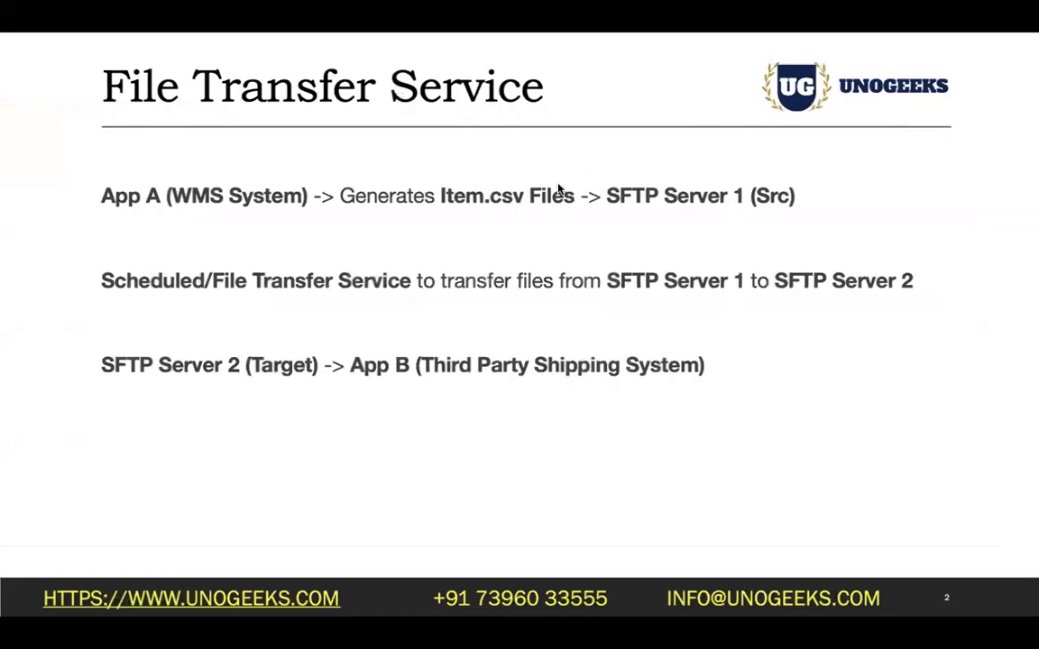
key("super+Tab")
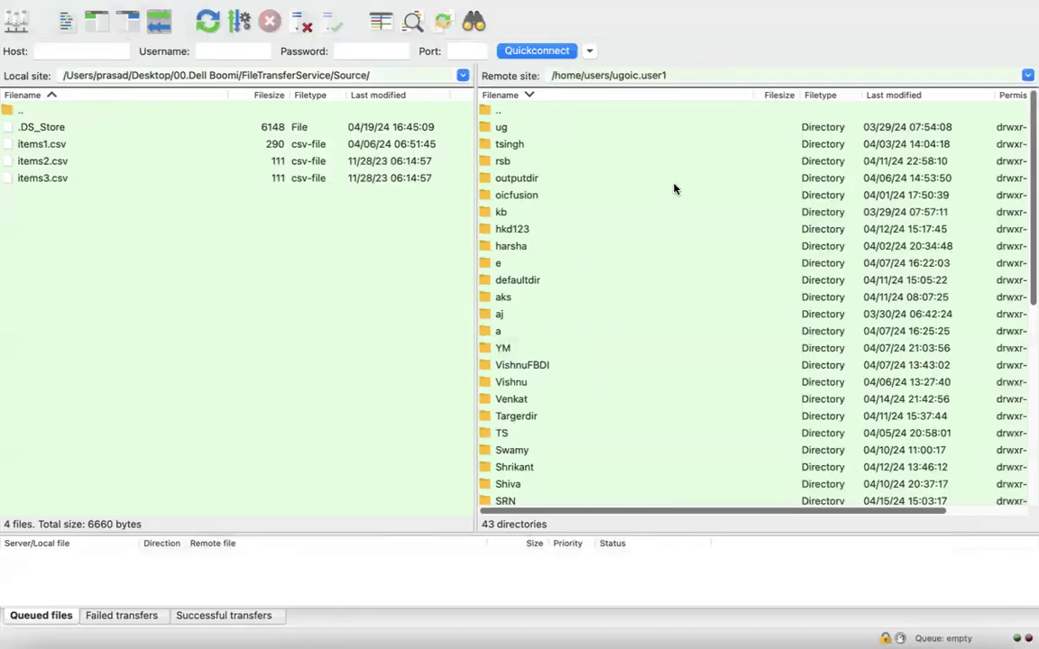
- Create a directory named unogeeksdbi inside the remote ug folder and open it
left_click(525, 128)
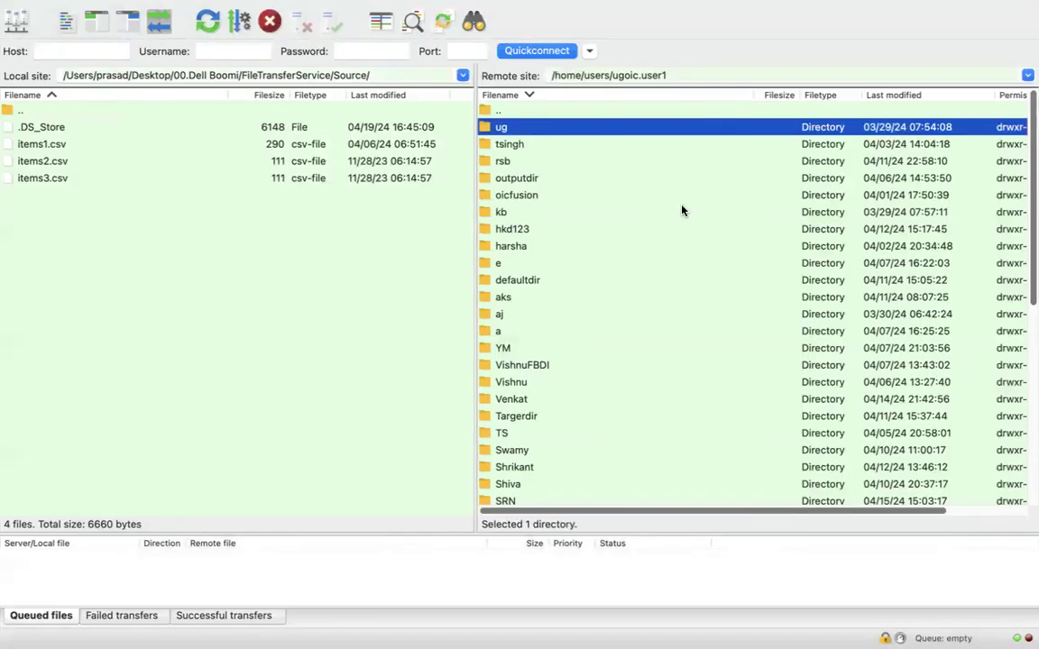
key("Return")
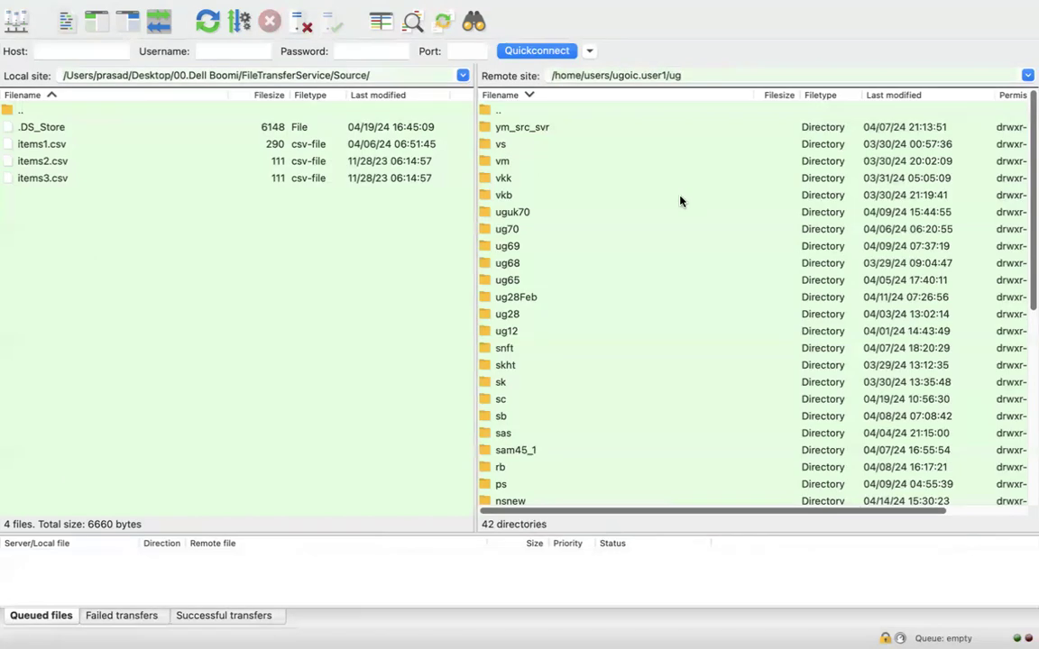
right_click(681, 197)
left_click(739, 283)
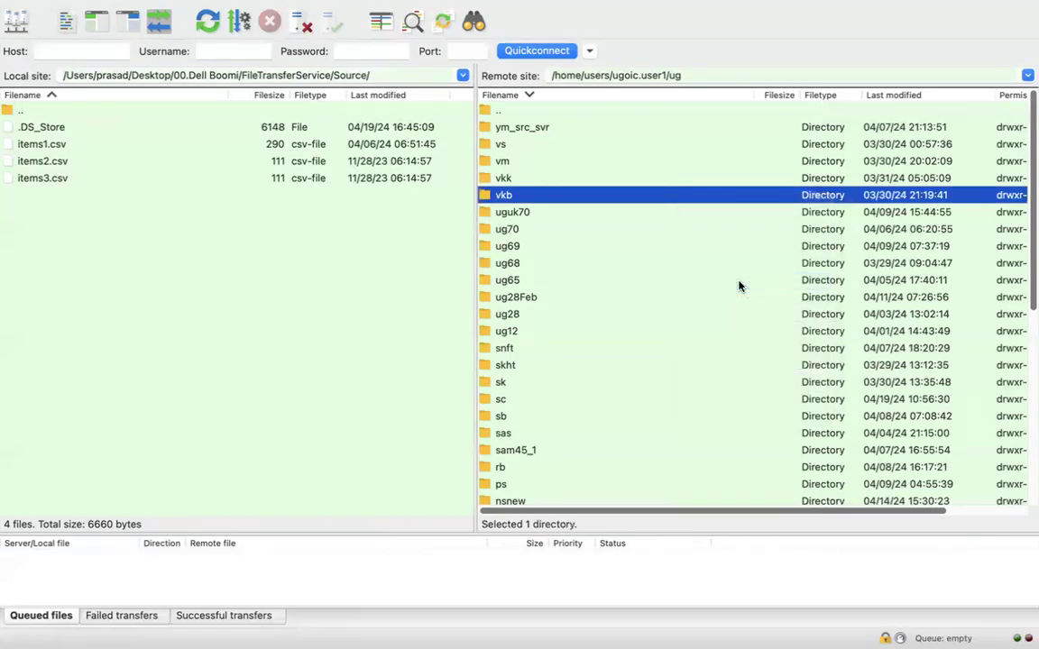
type("unogeeksdbi")
key("Return")
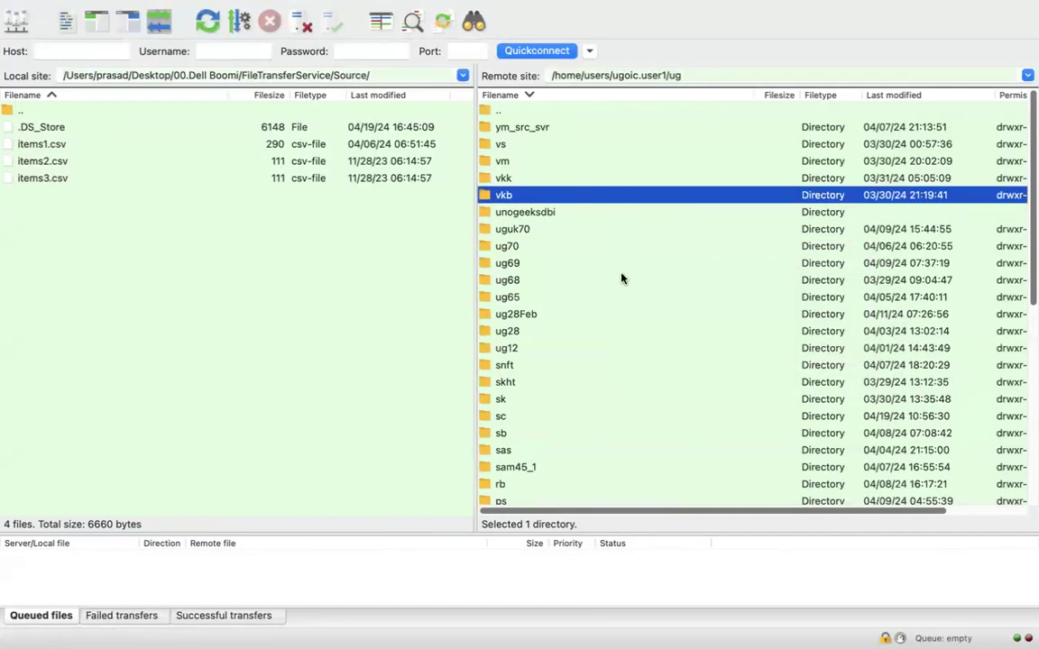
left_click(550, 215)
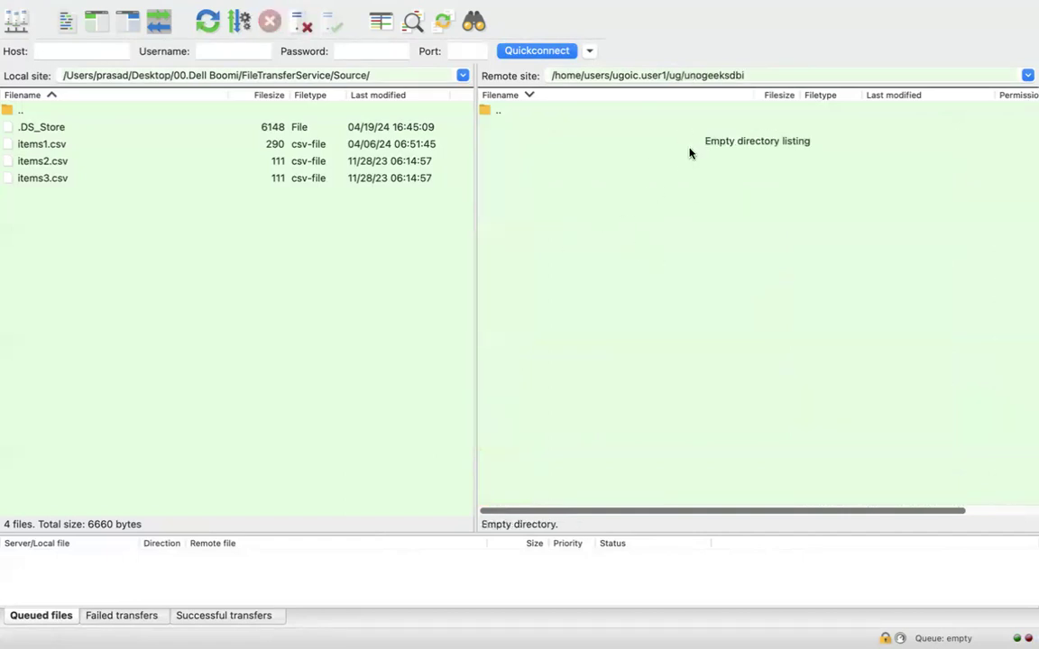
- Create a directory named filetrfprocess inside the remote unogeeksdbi directory and open it
right_click(596, 169)
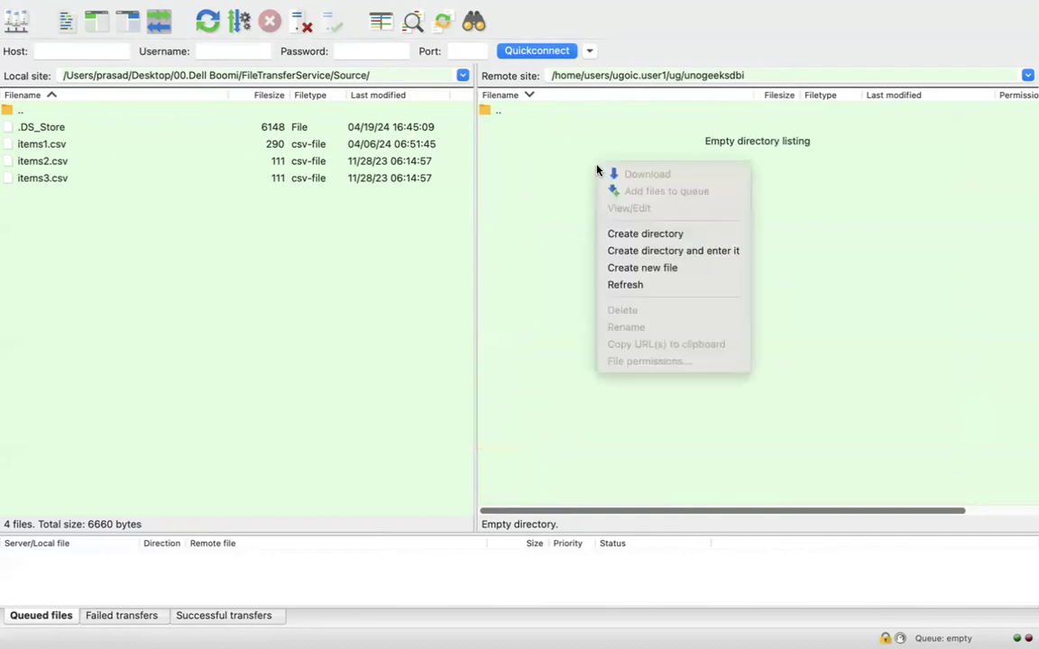
left_click(612, 232)
type("filet")
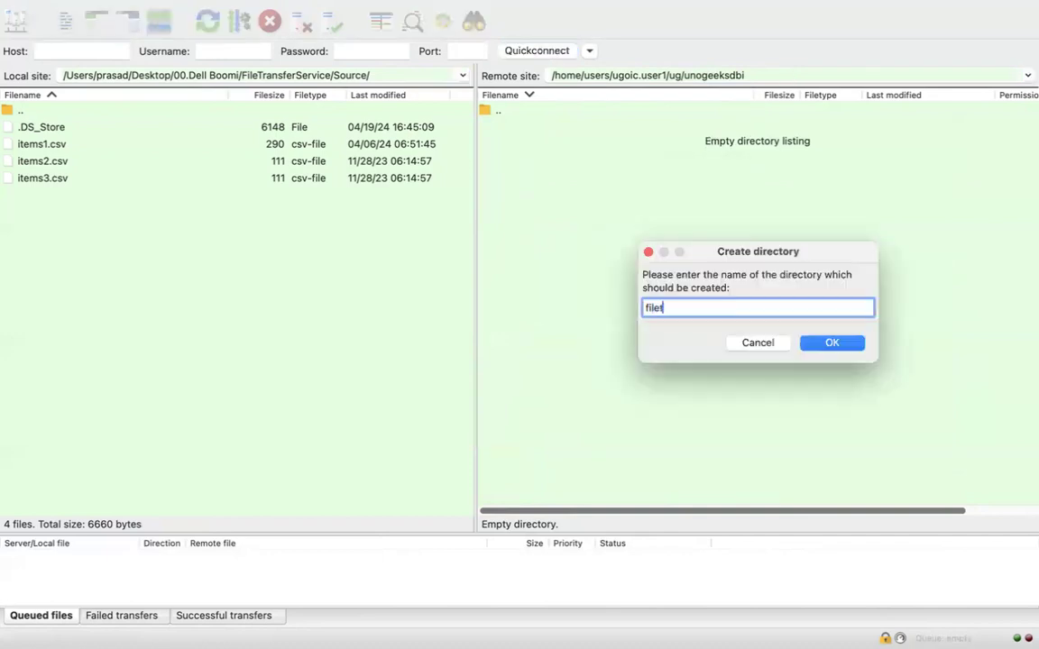
type("rfprocess")
key("Return")
left_click(536, 129)
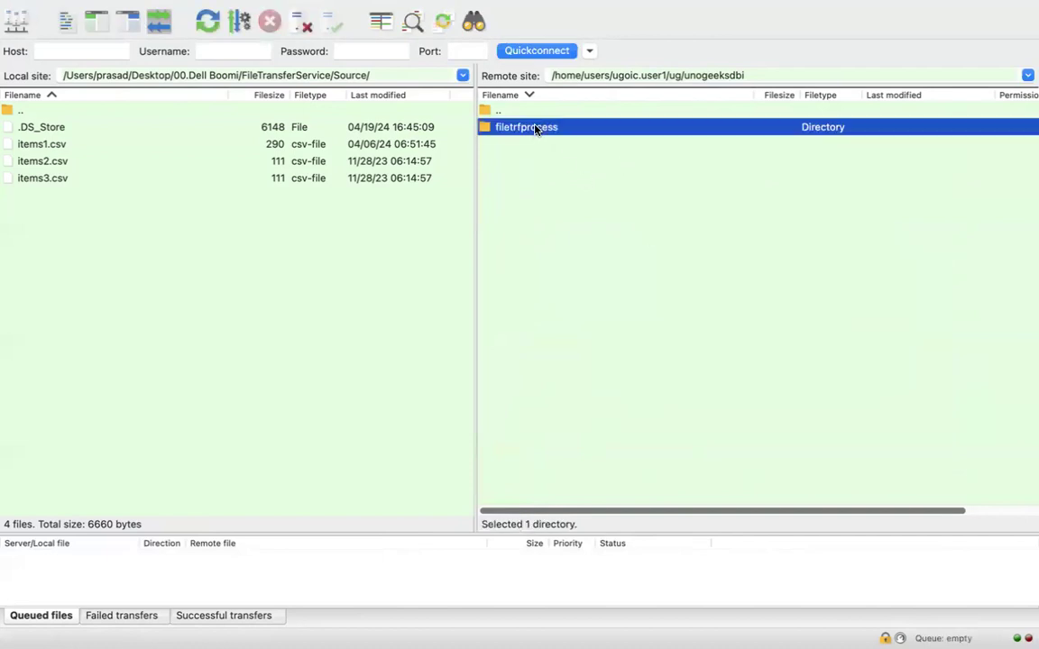
- Create two directories named input and output inside the remote filetrfprocess directory
right_click(572, 173)
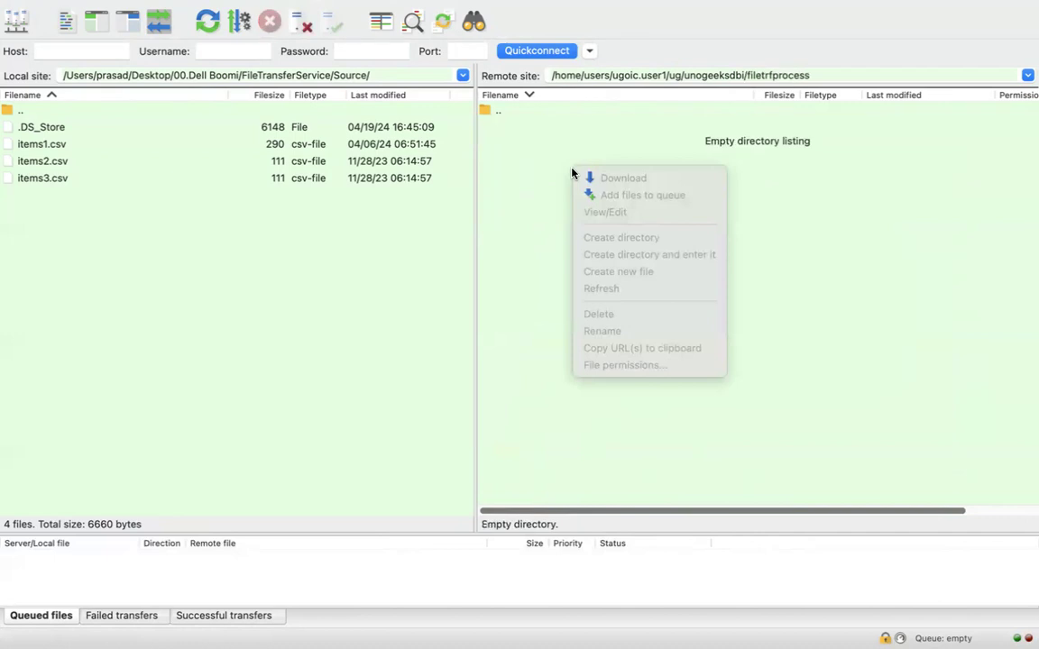
left_click(551, 186)
right_click(550, 186)
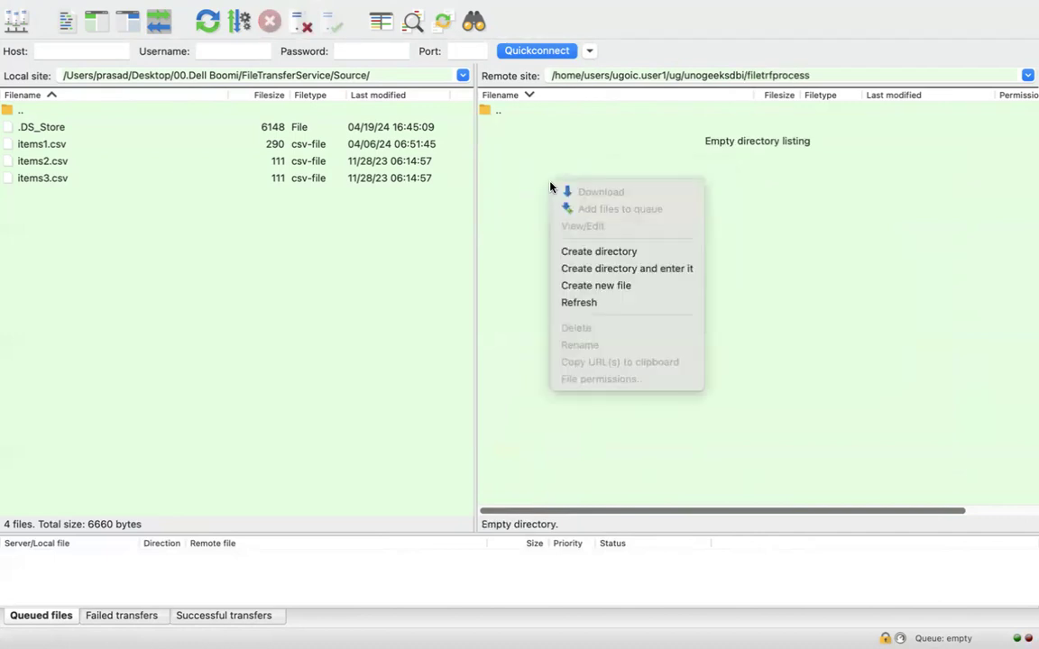
left_click(621, 254)
type("input")
key("Return")
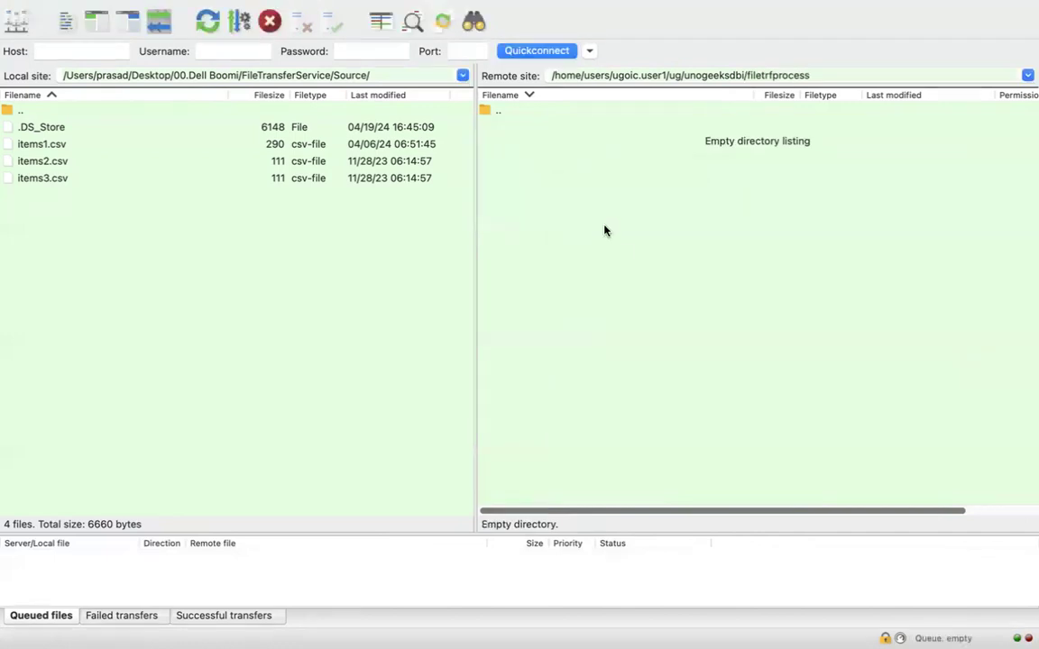
right_click(574, 195)
left_click(621, 258)
type("output")
key("Return")
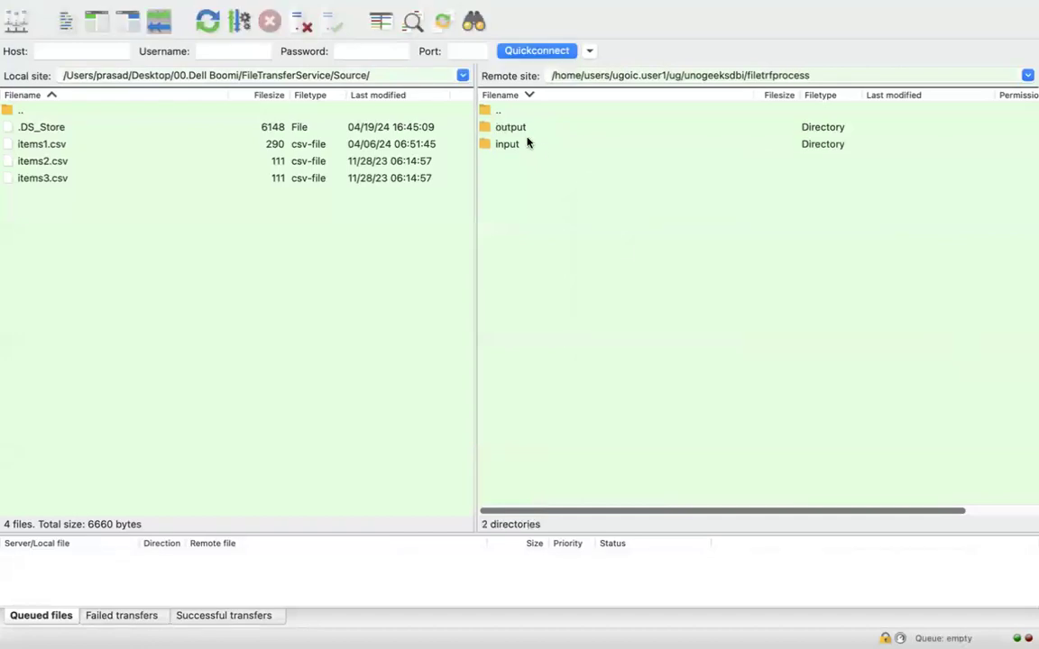
- Open the remote input directory, upload items1.csv, items2.csv and items3.csv from the local Source folder, and sort the remote listing by file name
left_click(522, 146)
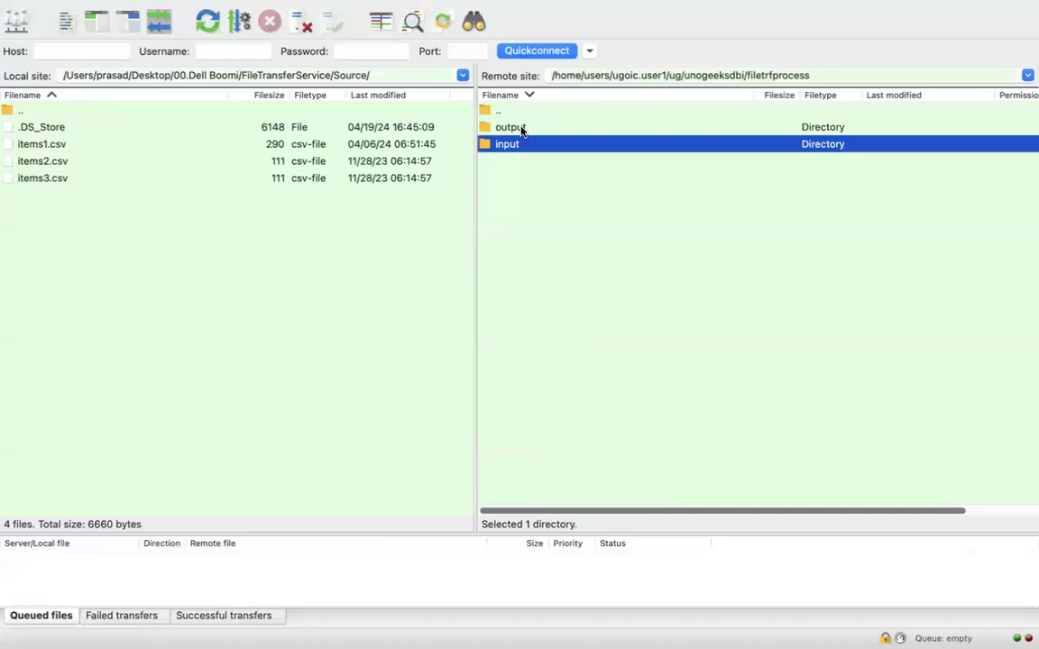
left_click(530, 184)
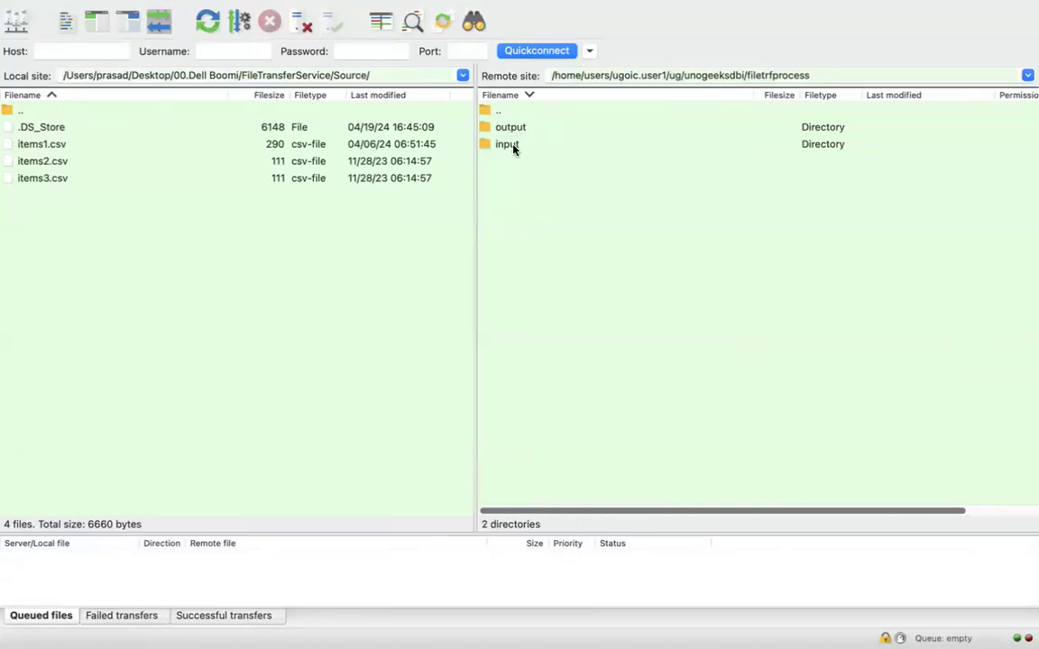
left_click(512, 146)
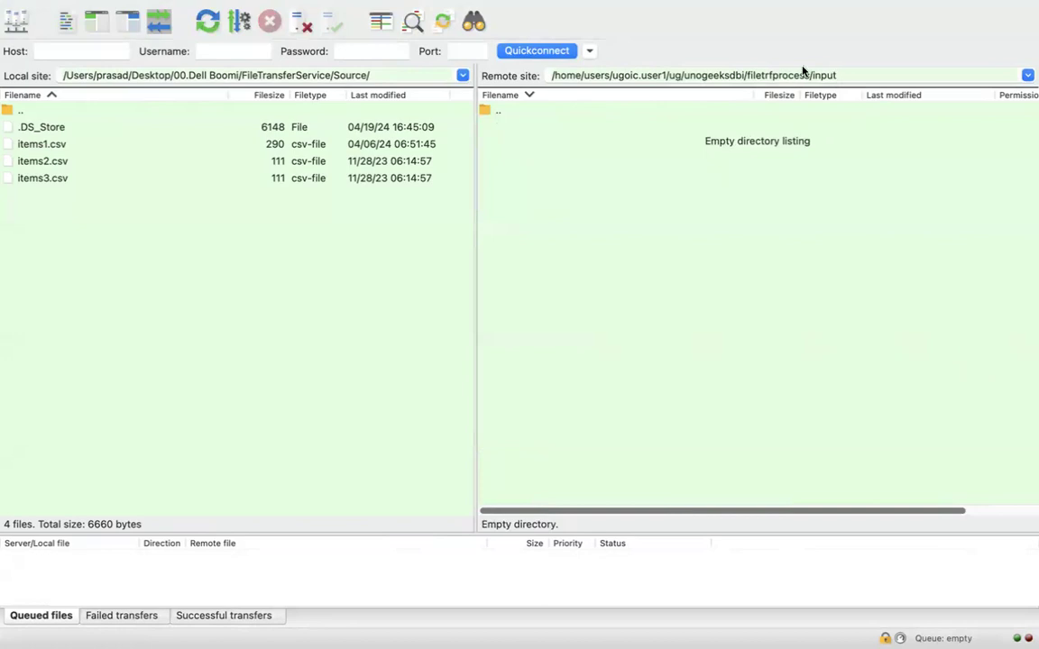
left_click(111, 147)
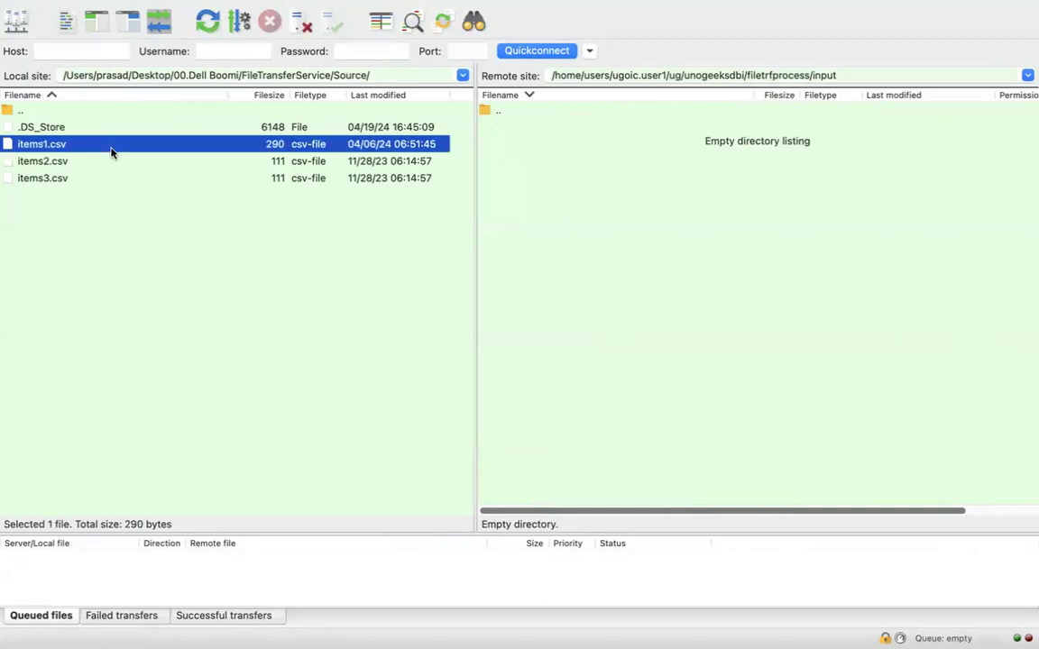
left_click(106, 174, "shift")
left_click_drag(191, 174, 758, 273)
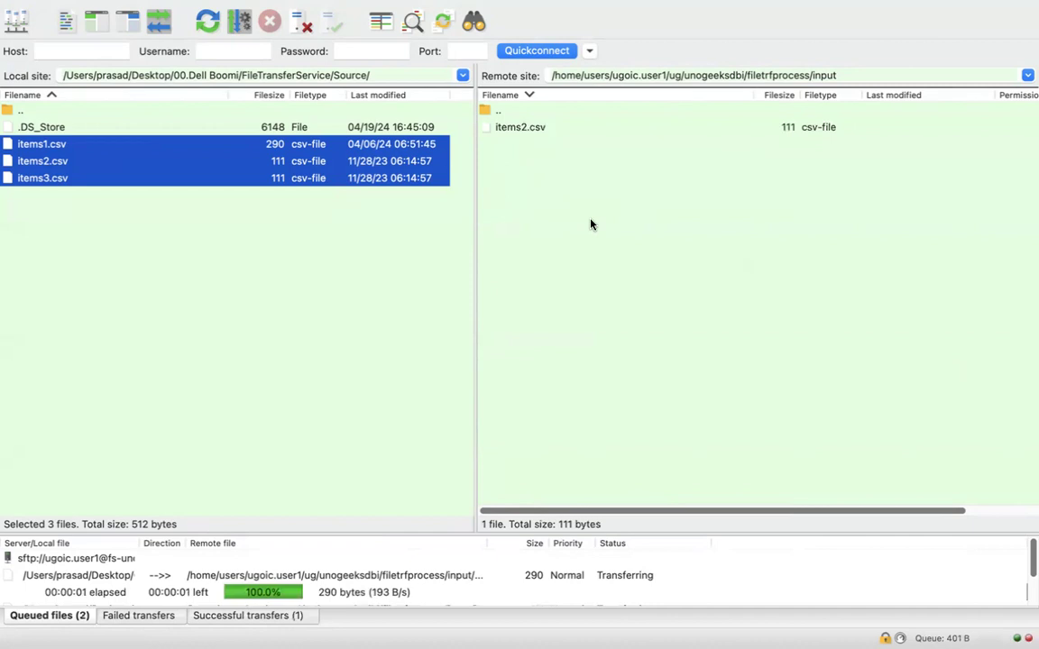
left_click(562, 96)
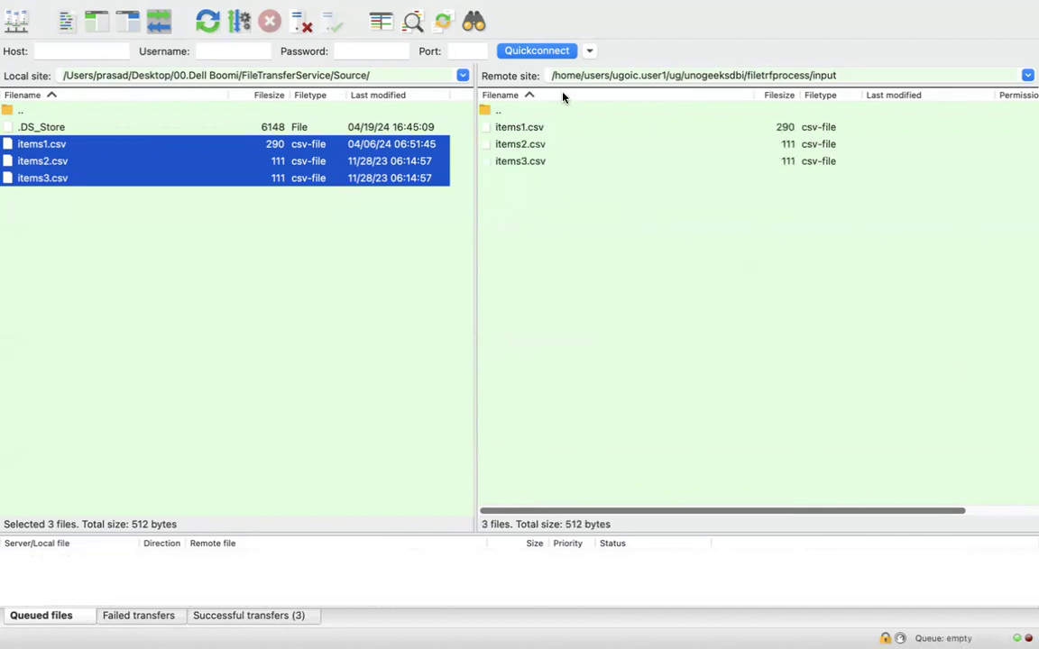
left_click(582, 197)
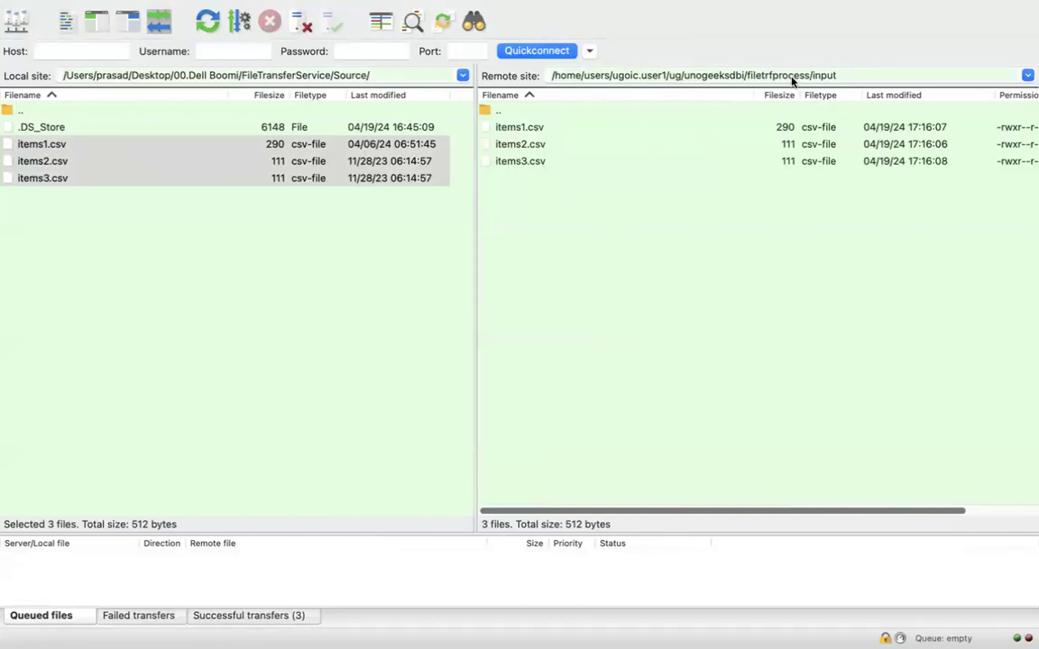
- Check the saved connection settings of New site 7 in the Site Manager and return to the browser
left_click(13, 22)
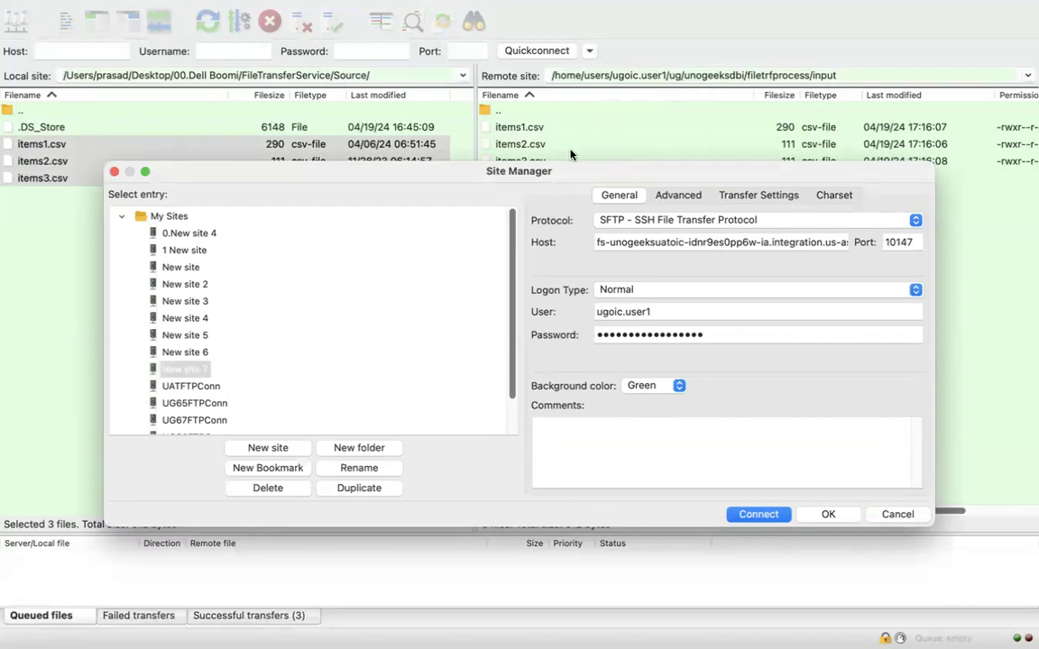
key("super+Tab")
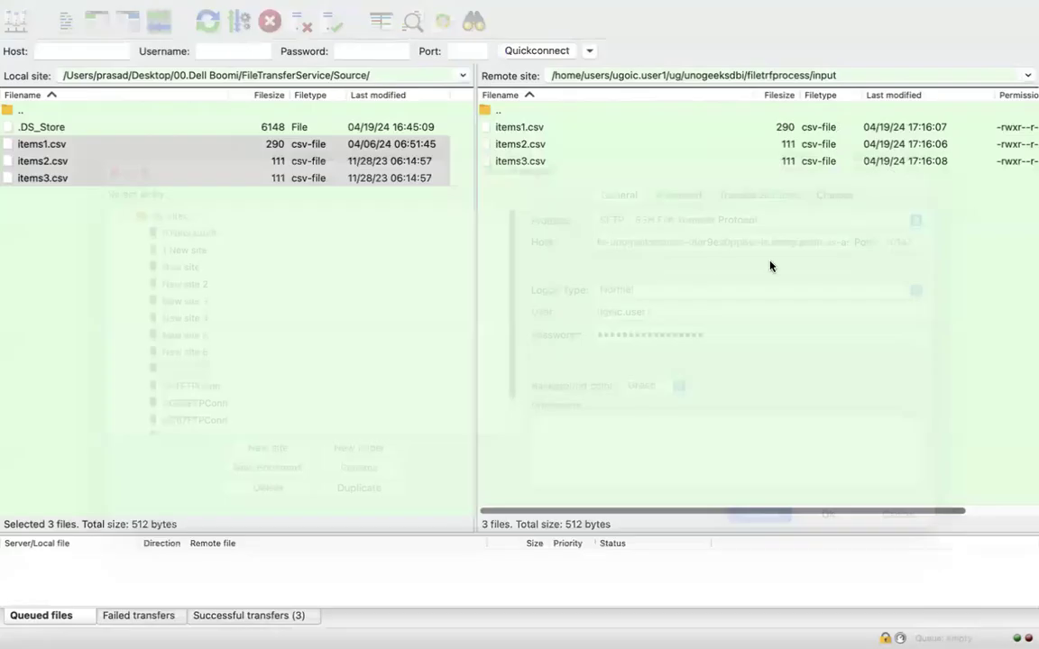
key("super+Tab")
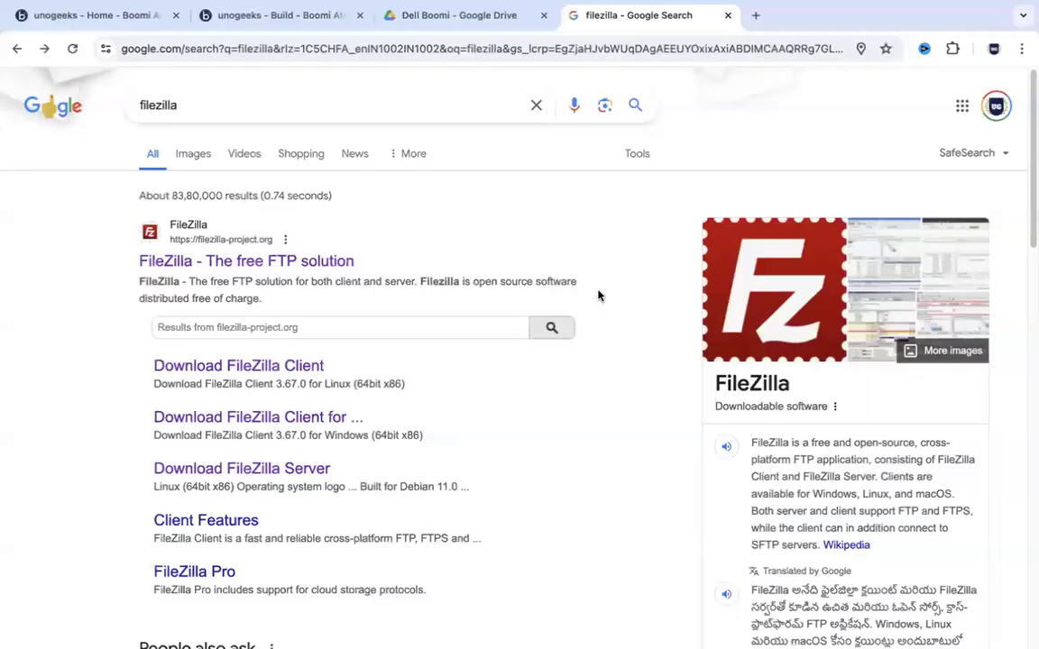
- Copy the remote path of the filetrfprocess/input directory from FileZilla into the Remote Directory of Boomi's getFilesFromSrcSFTP operation
left_click(224, 17)
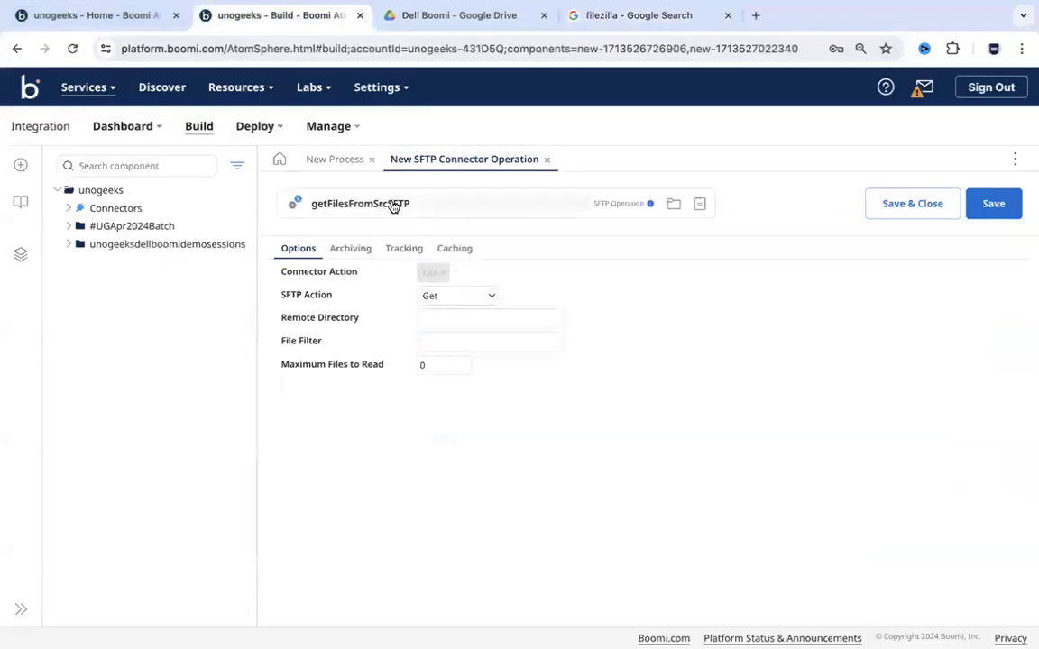
left_click(442, 318)
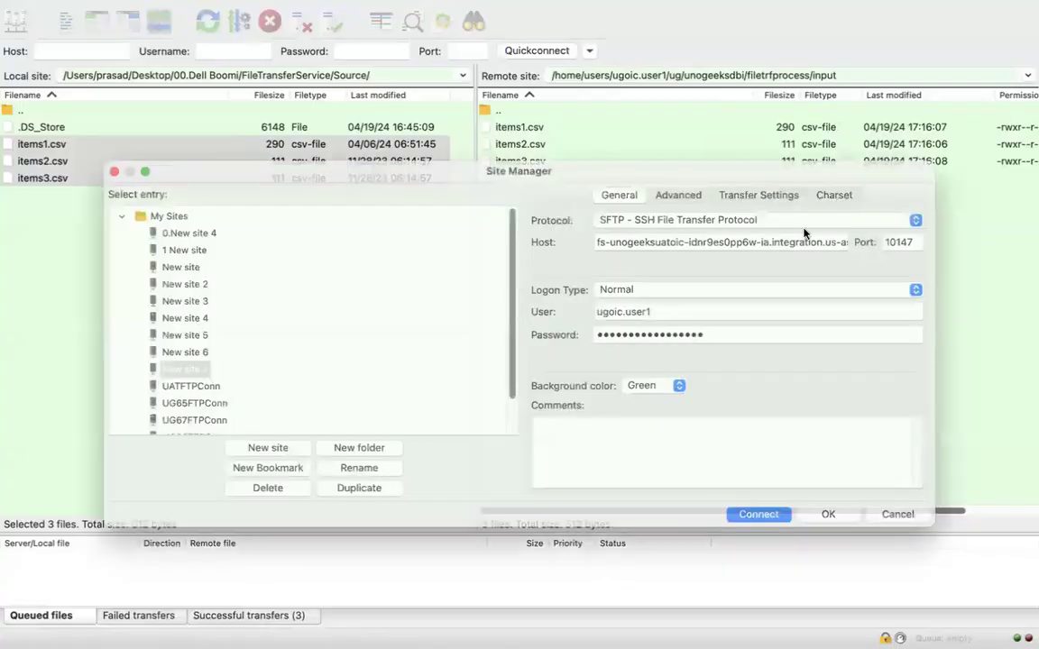
left_click(804, 243)
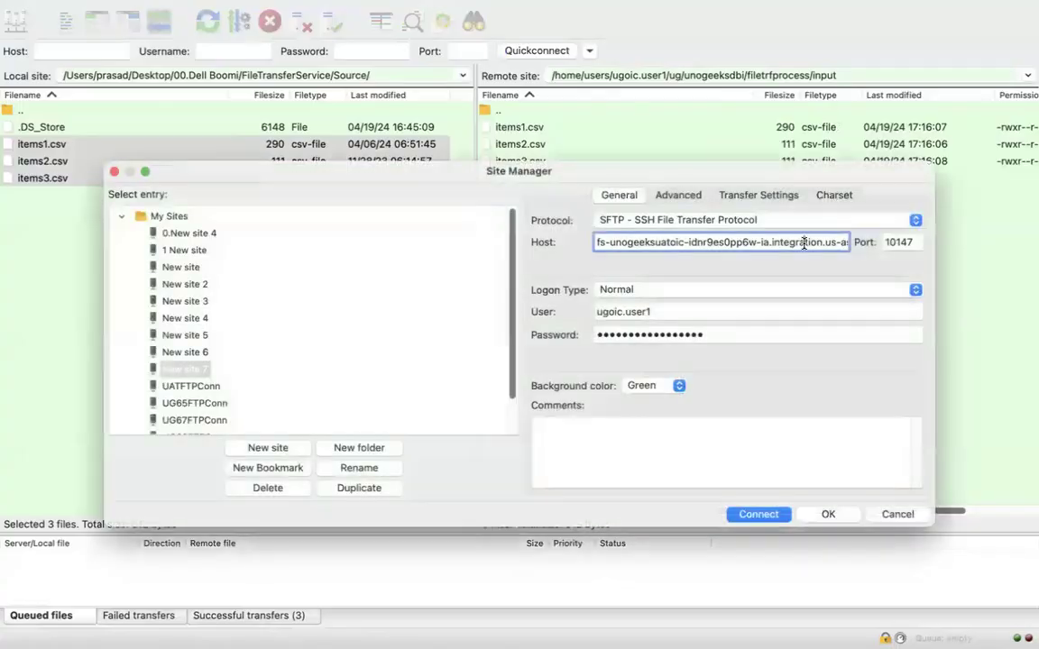
left_click(888, 514)
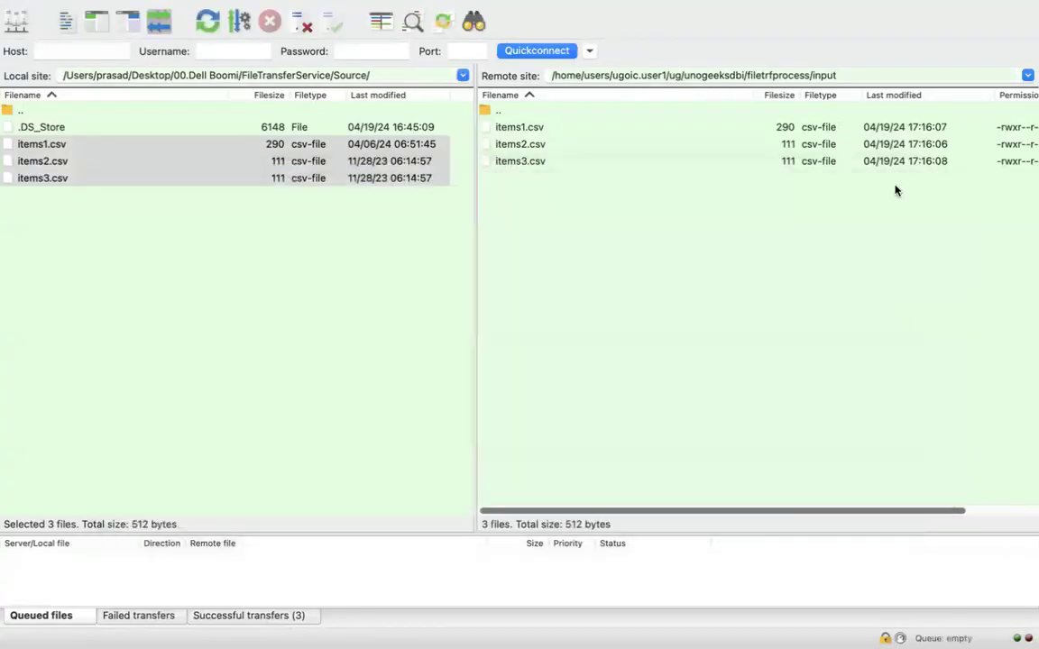
left_click(873, 74)
key("super+c")
key("ctrl+Right")
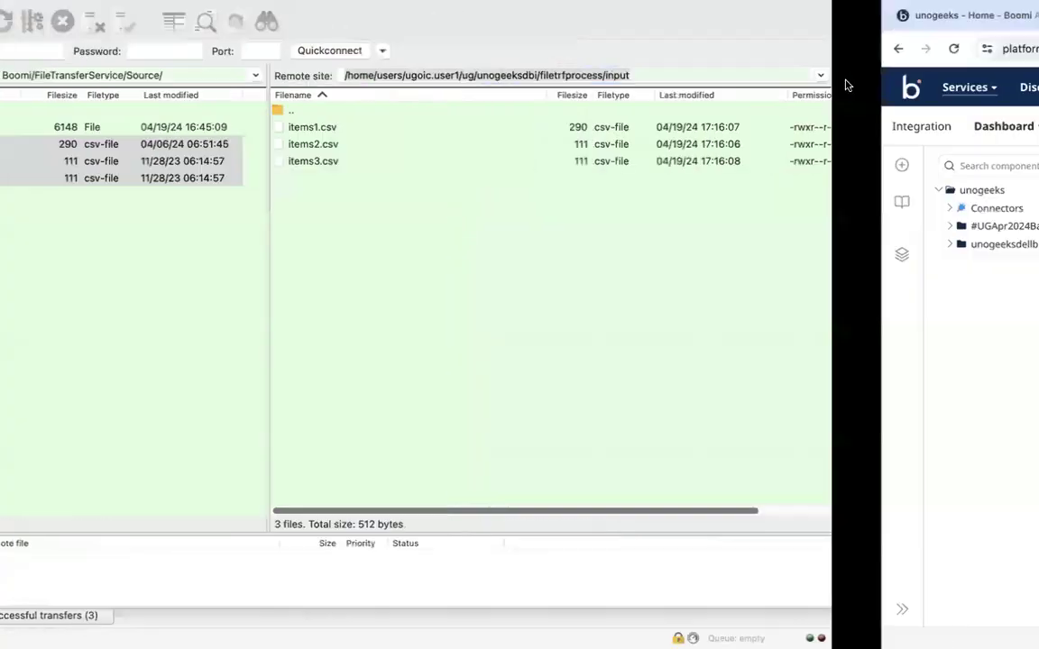
left_click(457, 318)
key("super+v")
- Copy the file name items1.csv from the remote listing in FileZilla and set it as the operation's File Filter in Boomi
left_click(480, 350)
left_click(484, 343)
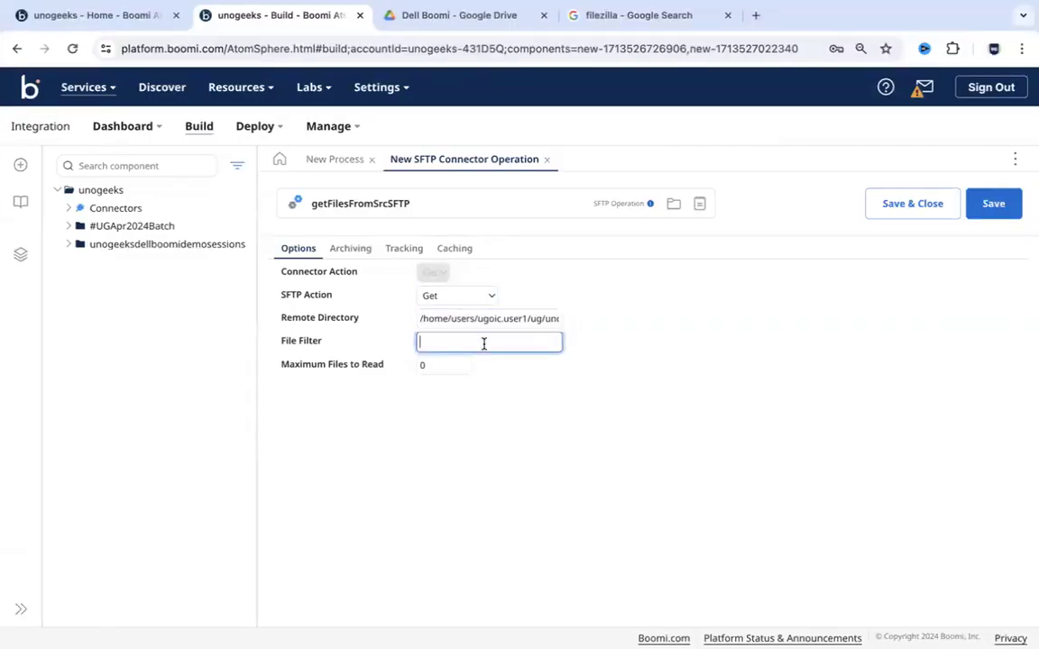
key("ctrl+Left")
left_click(537, 131)
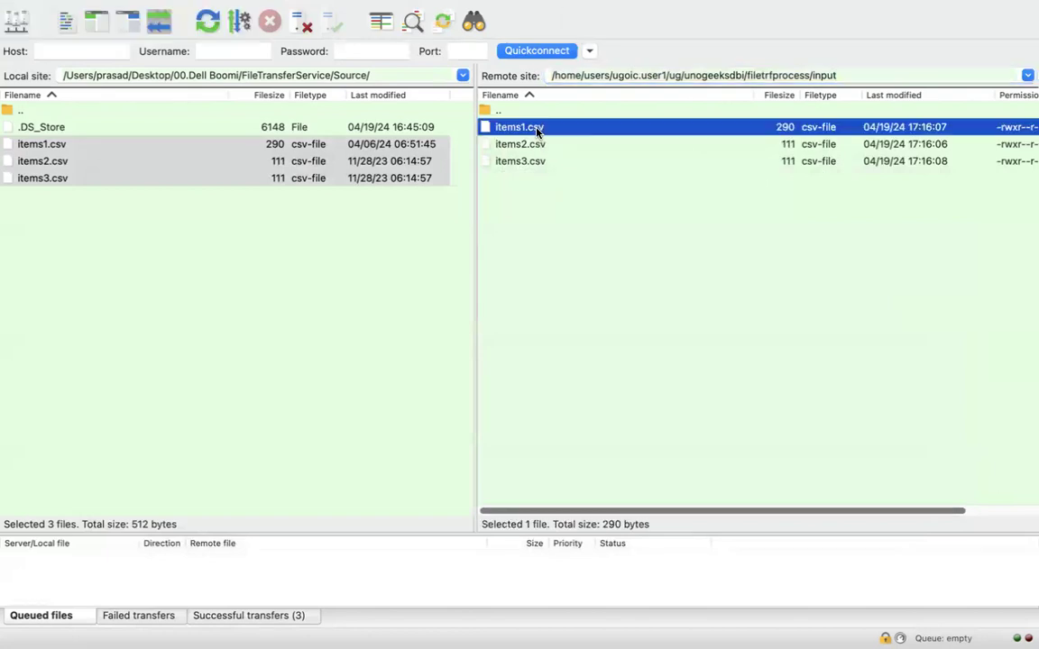
left_click(538, 132)
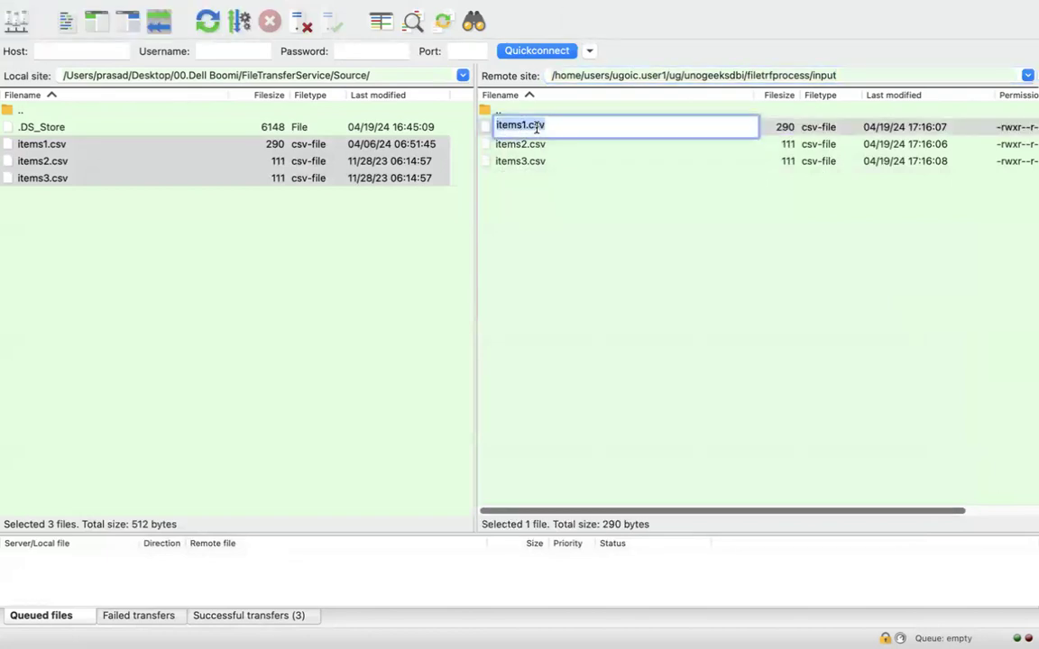
key("super+c")
key("Escape")
key("ctrl+Right")
left_click(484, 350)
key("super+v")
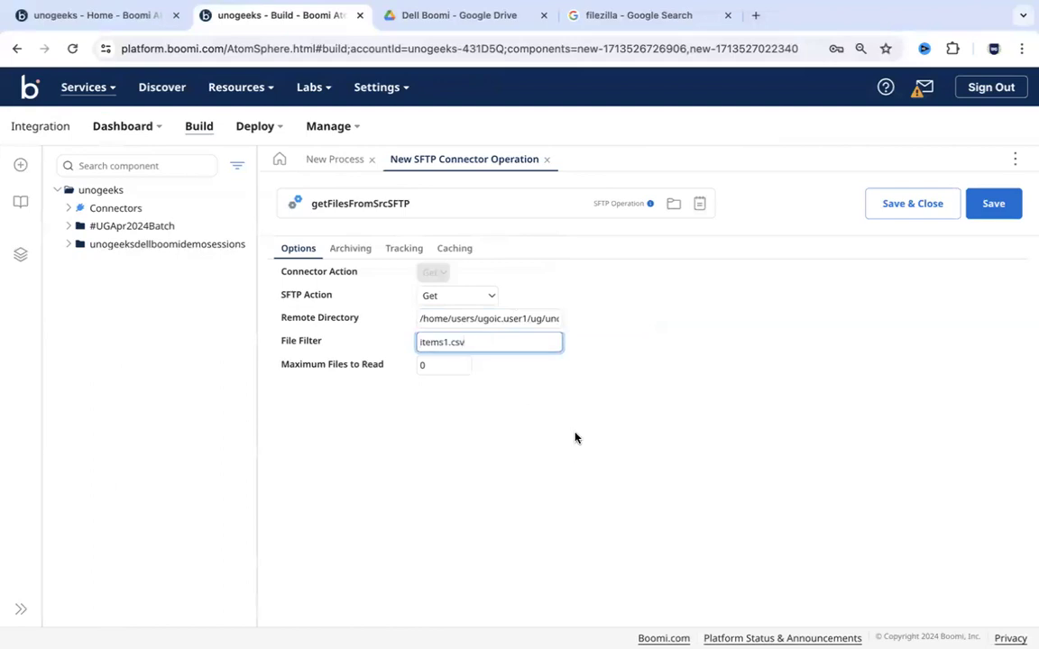
- Edit the File Filter to use the * wildcard, then save and close the operation and accept the Source SFTP Server connector settings
key("ctrl+Left")
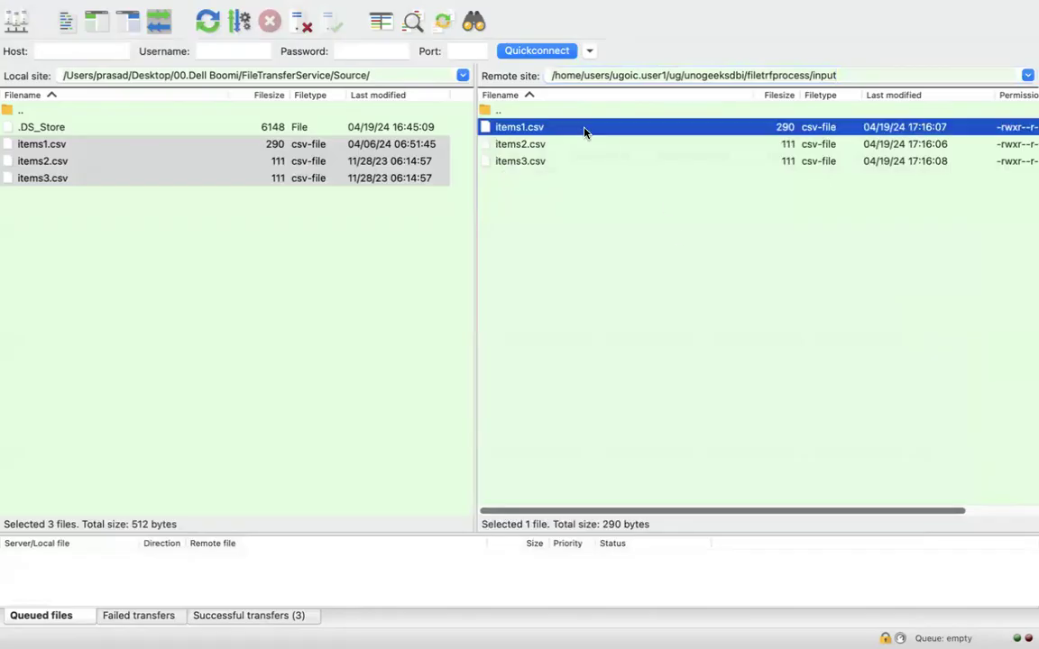
key("ctrl+Right")
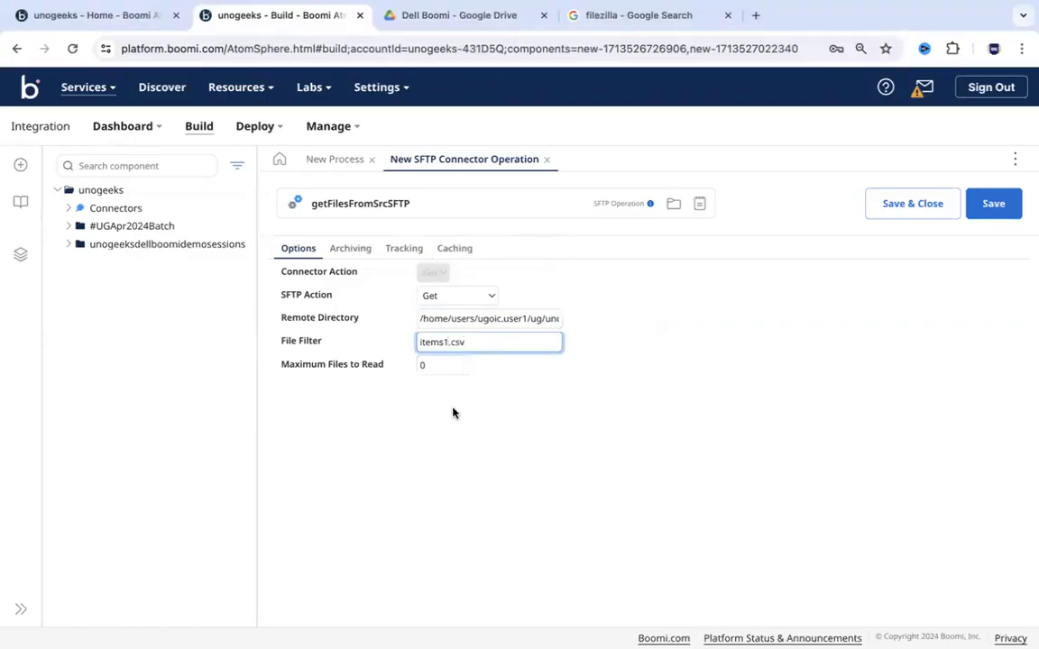
key("BackSpace")
type("*")
left_click(891, 208)
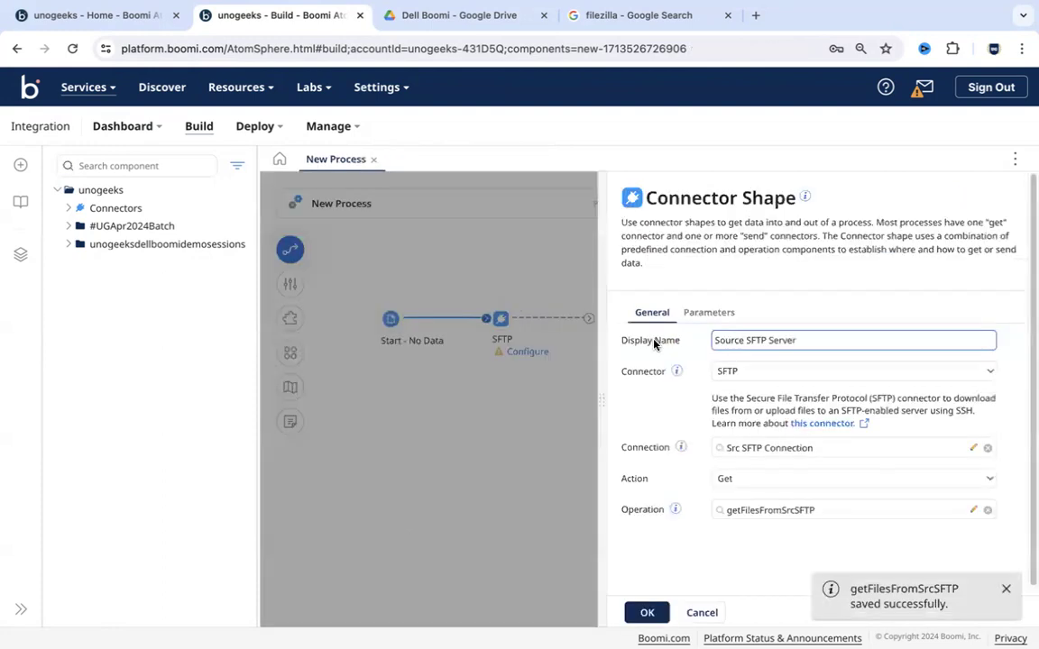
left_click(648, 613)
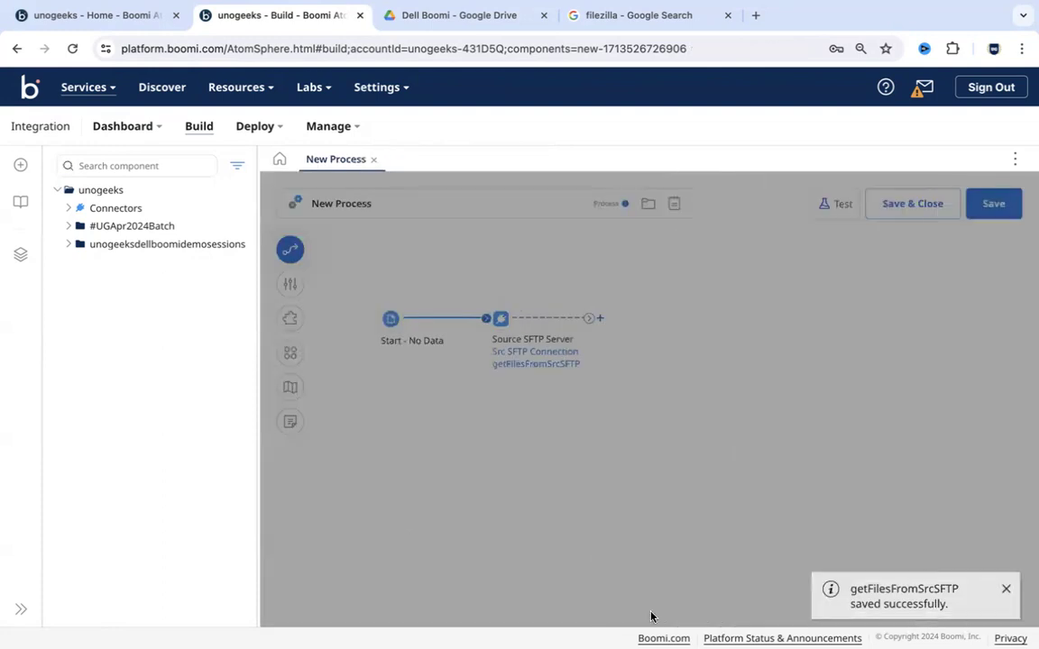
- Add an SFTP connector after the Source SFTP Server shape and open its configuration
mouse_move(500, 341)
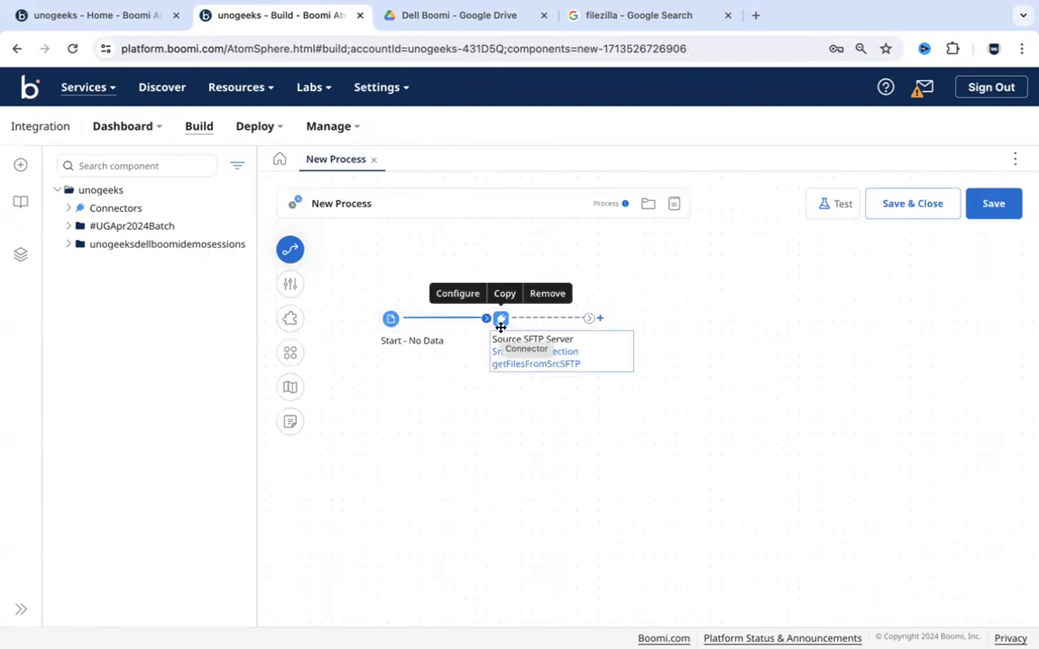
left_click(601, 318)
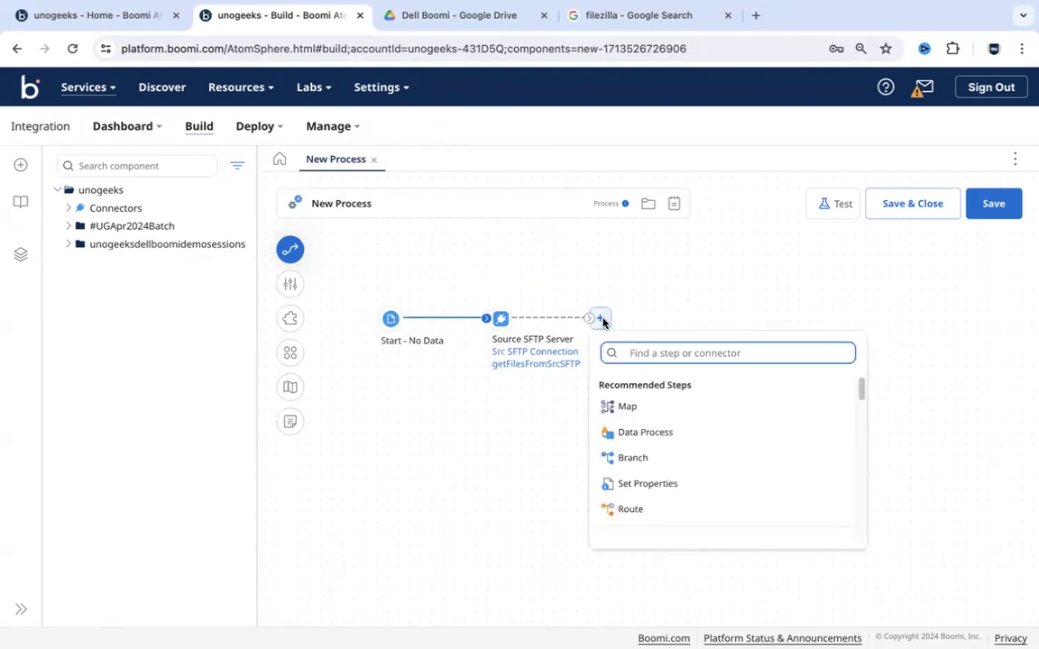
type("sftp")
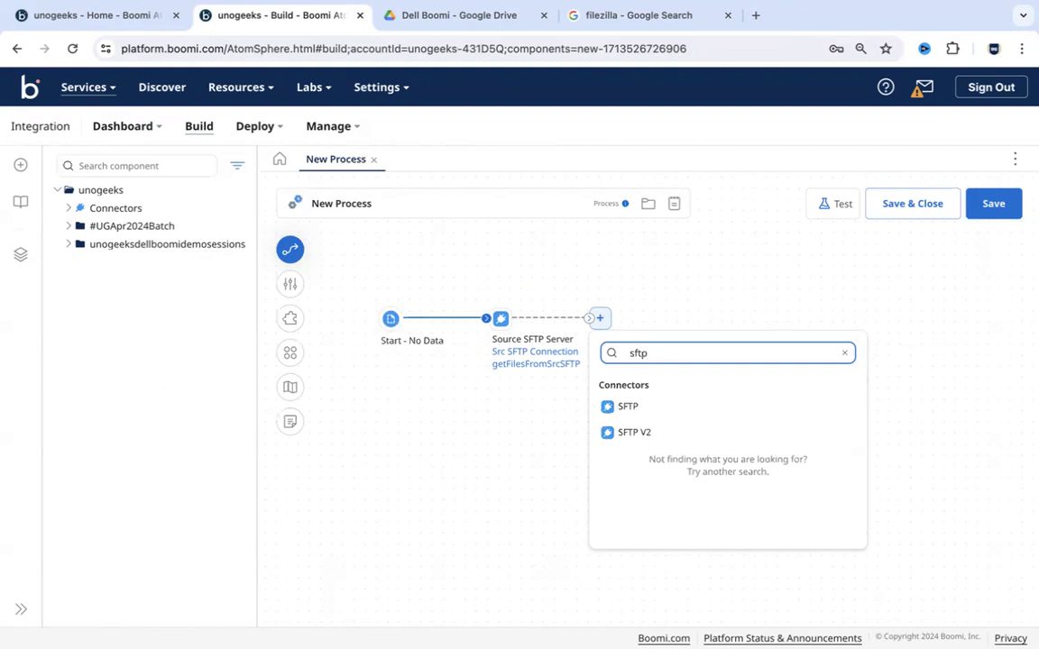
left_click(629, 407)
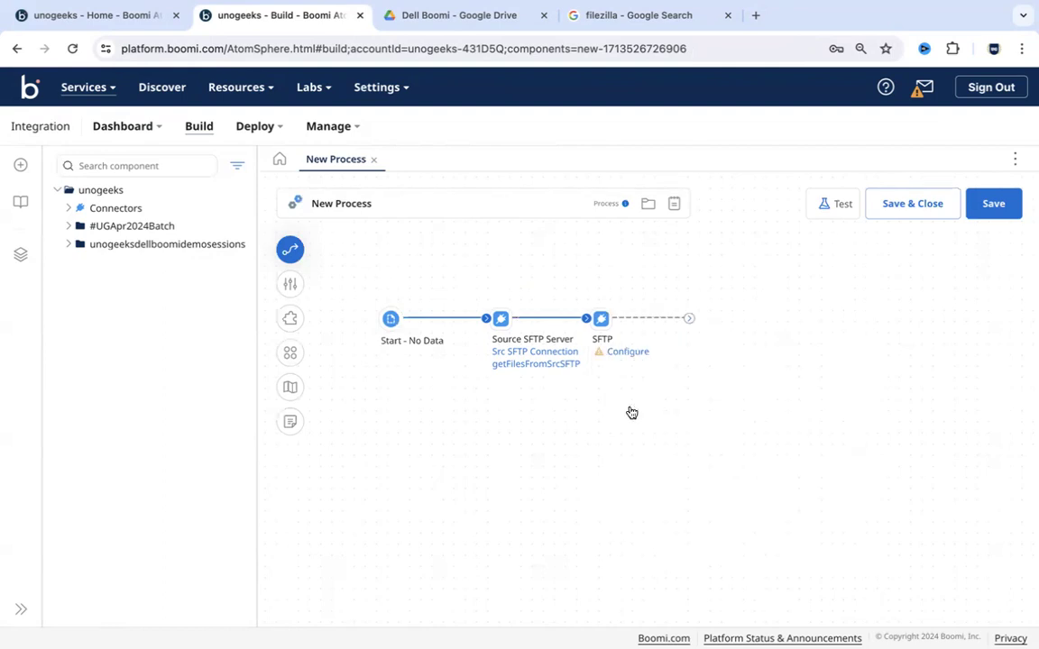
left_click(634, 354)
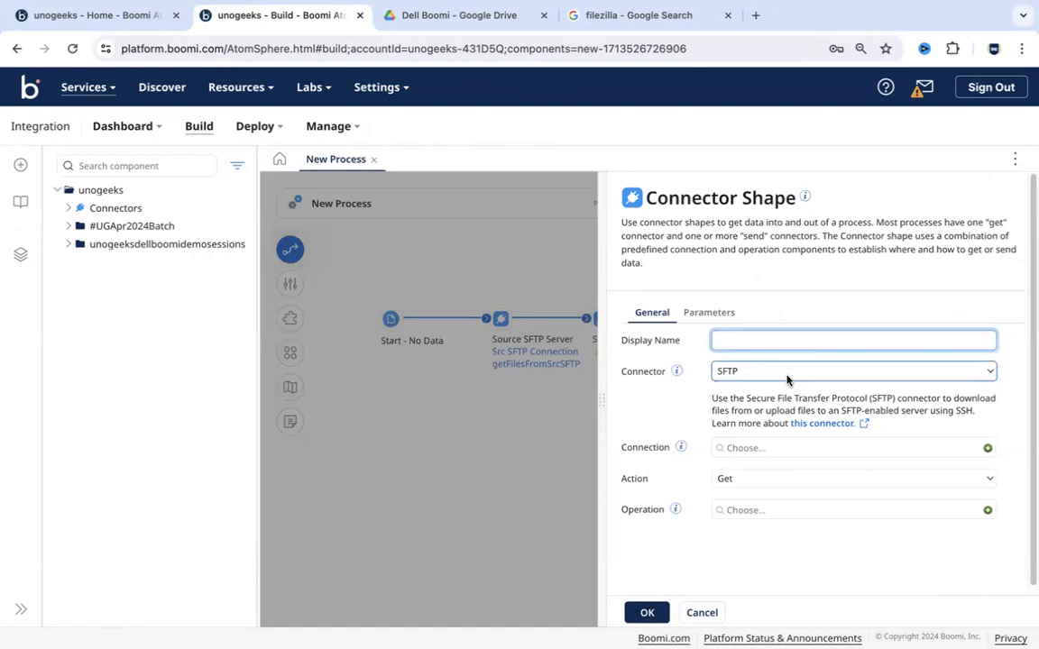
- Create a new SFTP connection for the connector and name it Target SFTP Connection
left_click(990, 450)
key("super+Tab")
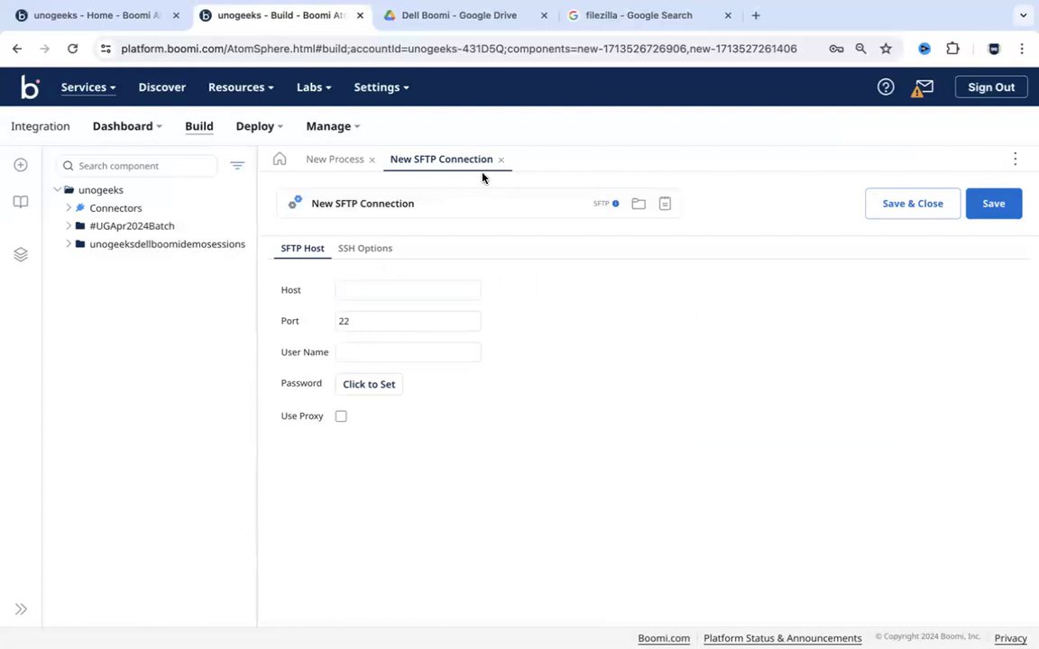
left_click(374, 293)
left_click(357, 202)
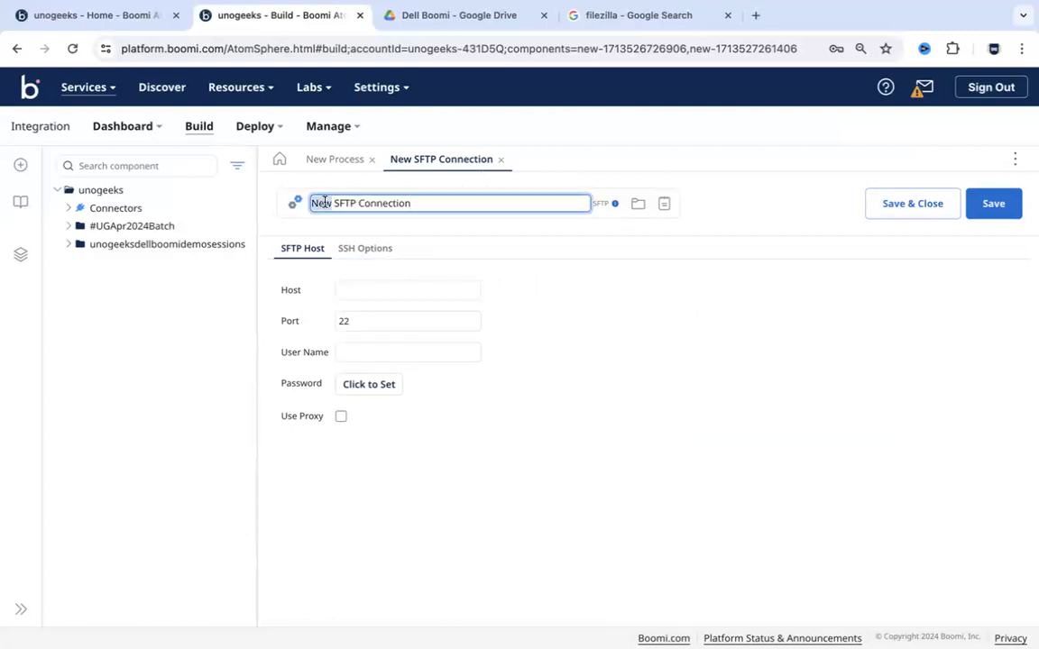
type("Target")
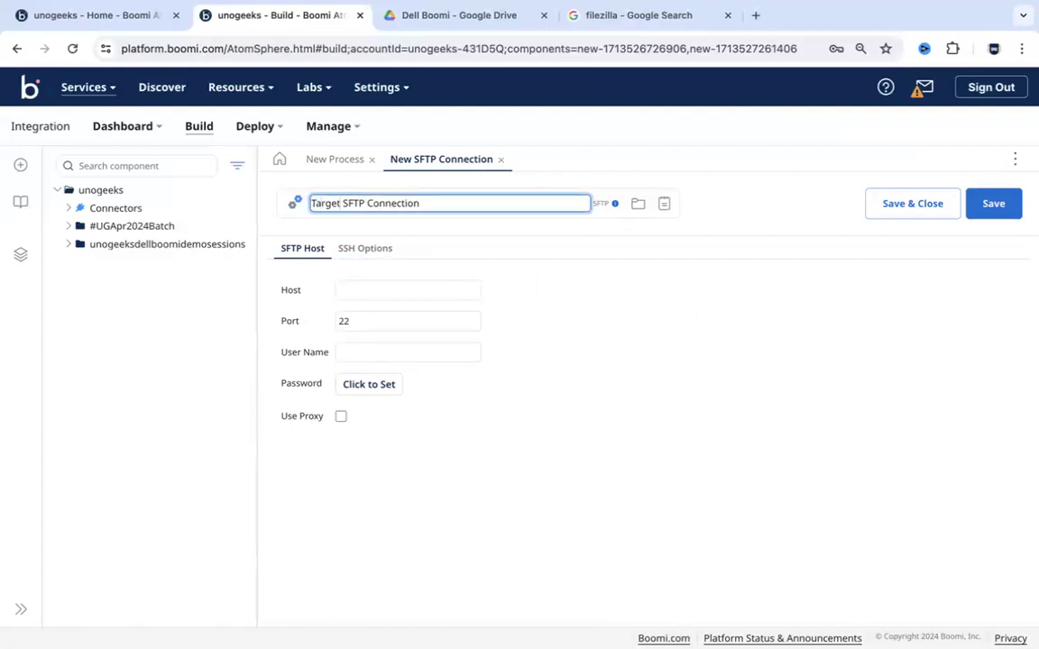
left_click(376, 292)
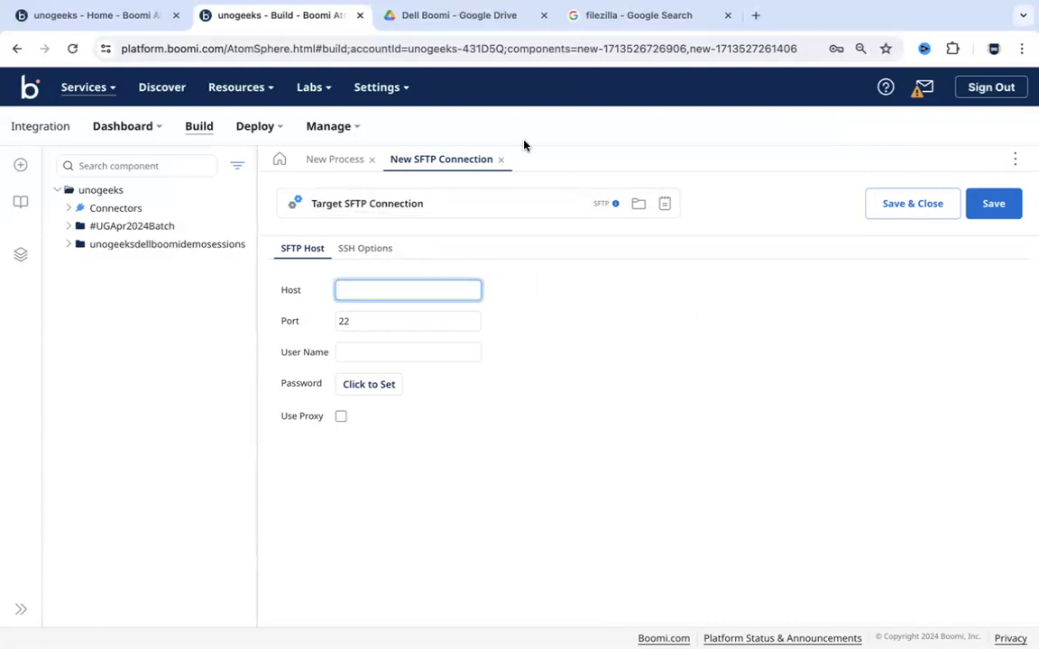
- Switch to FileZilla and review the host, port and login settings of the saved site New site 7
key("super+Tab")
key("super+Tab")
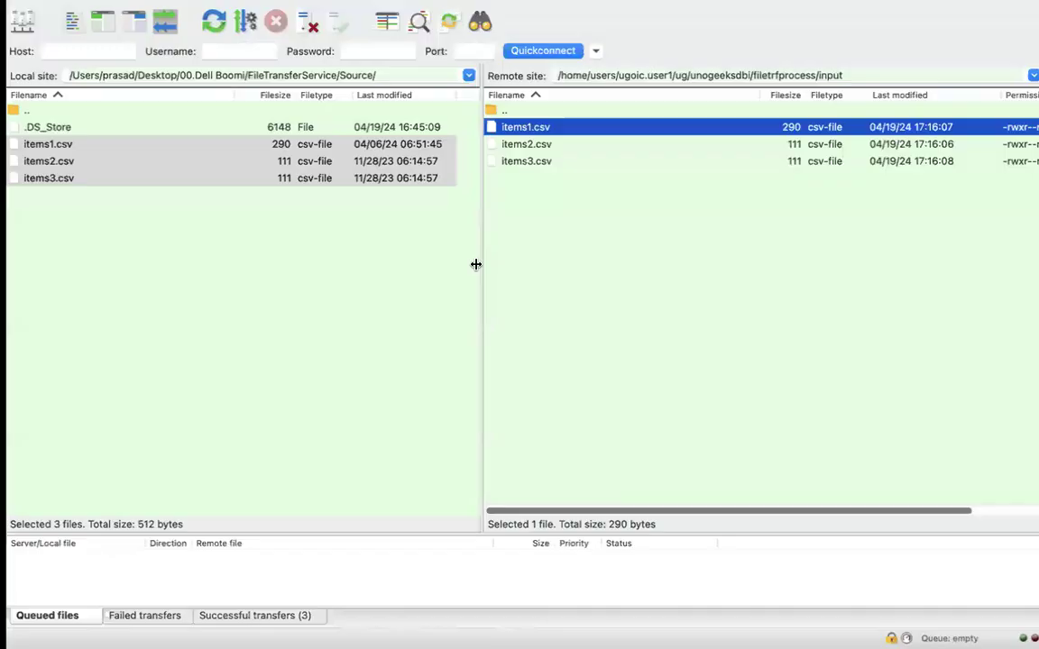
left_click(14, 18)
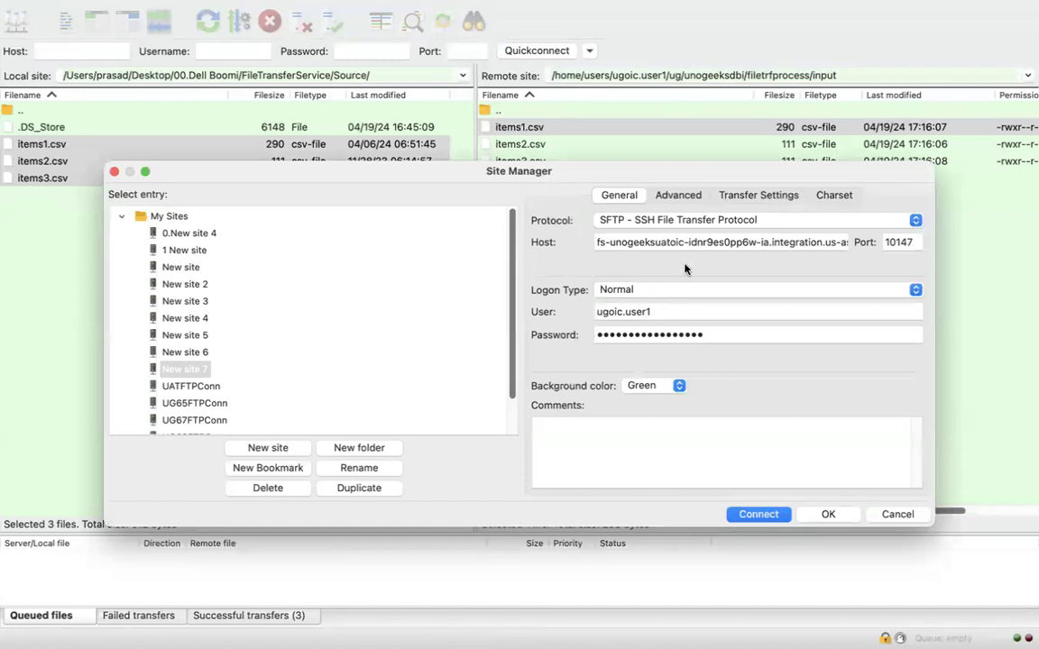
left_click(917, 519)
key("ctrl+Left")
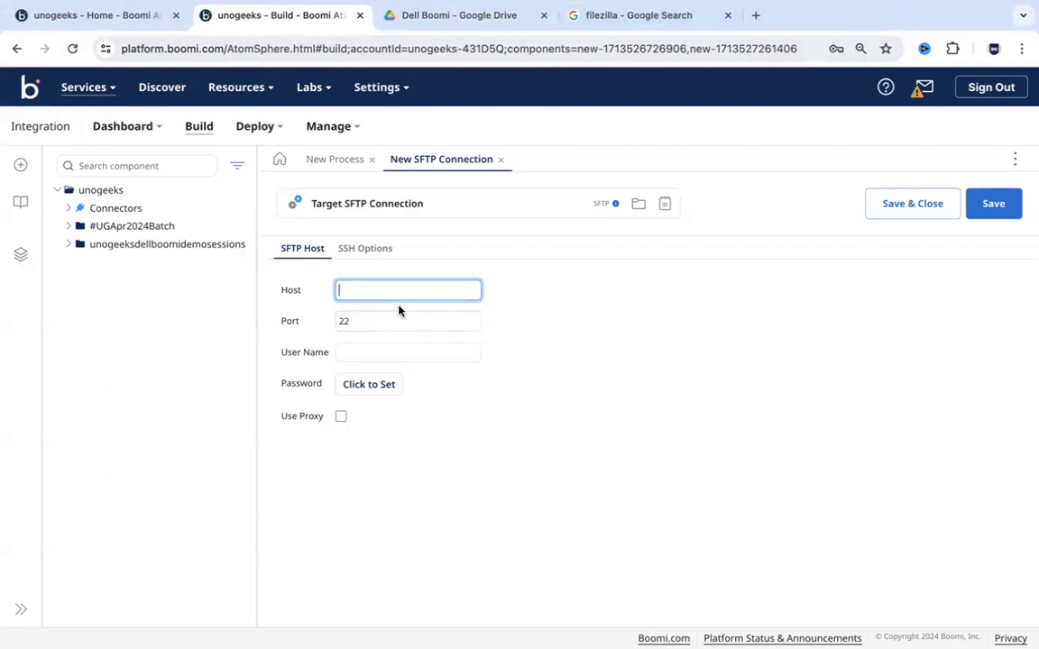
key("super+Tab")
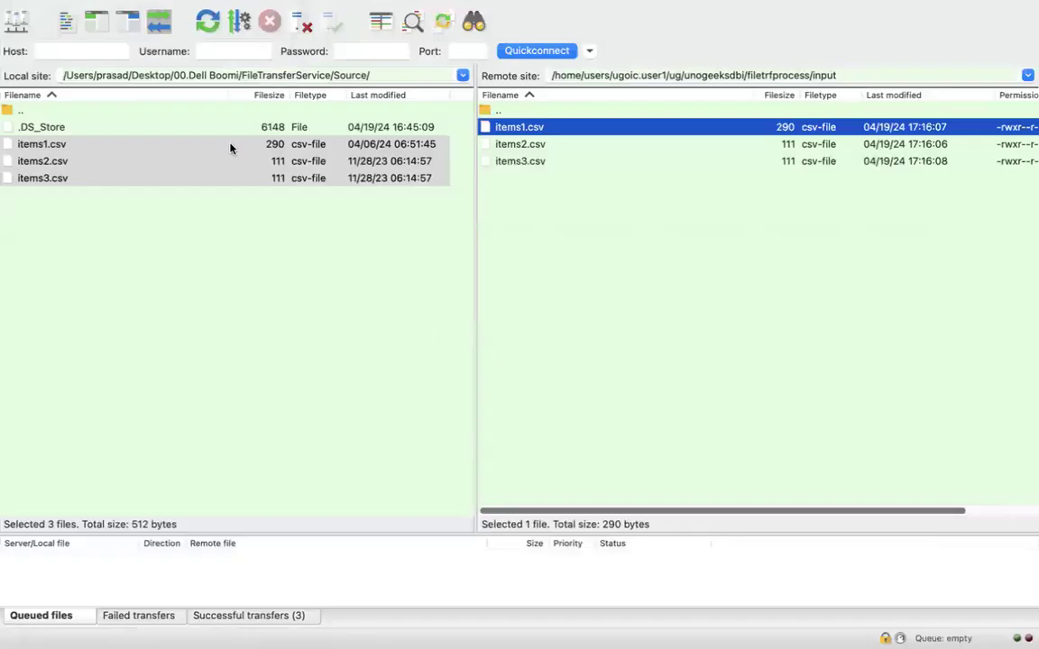
left_click(16, 20)
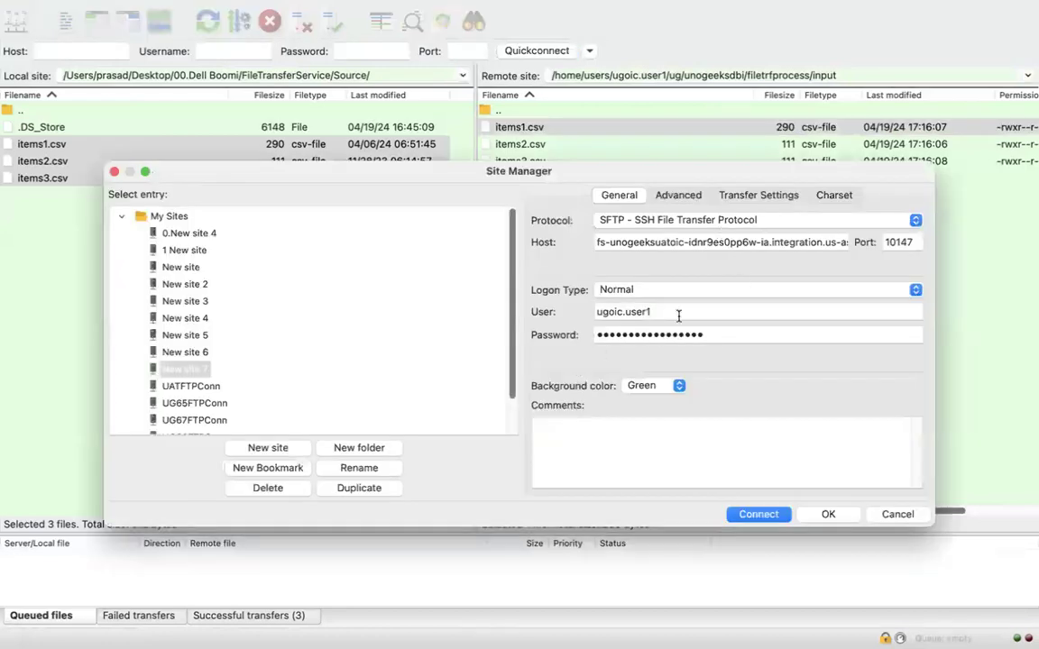
left_click(918, 513)
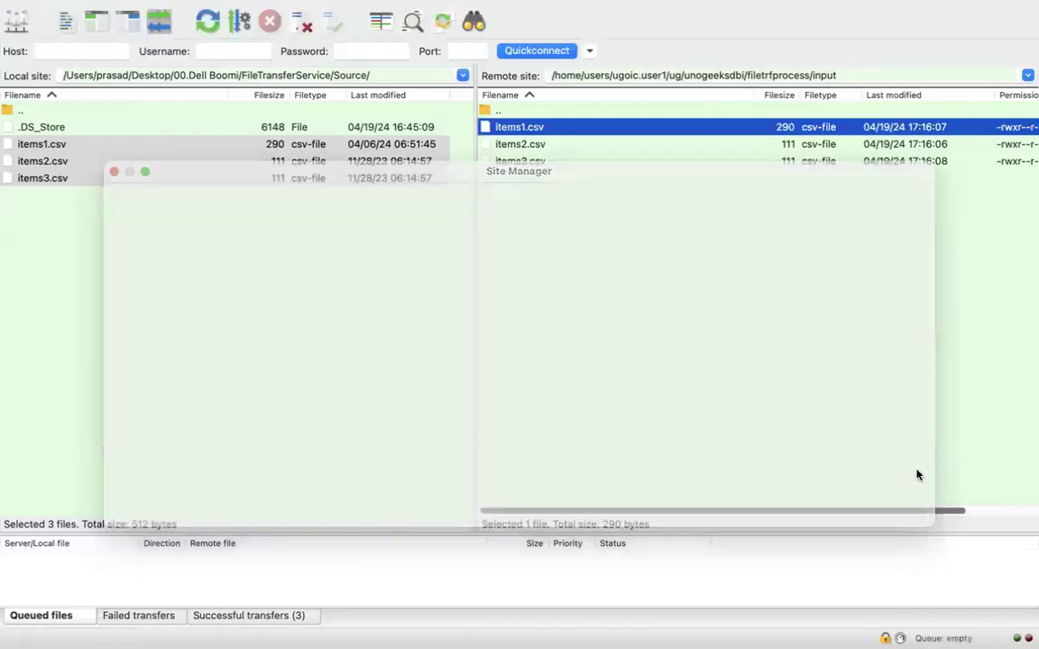
- Go up to the remote filetrfprocess directory in FileZilla and select its output folder
left_click(832, 75)
key("BackSpace")
key("BackSpace")
key("BackSpace")
key("BackSpace")
key("BackSpace")
key("BackSpace")
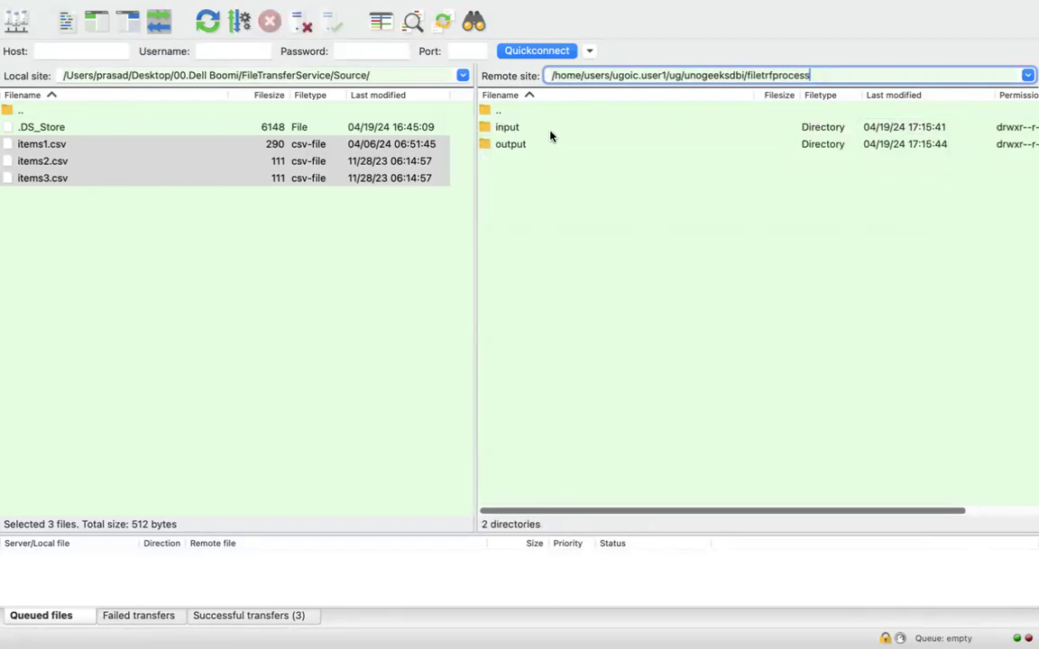
left_click(549, 133)
left_click(550, 147)
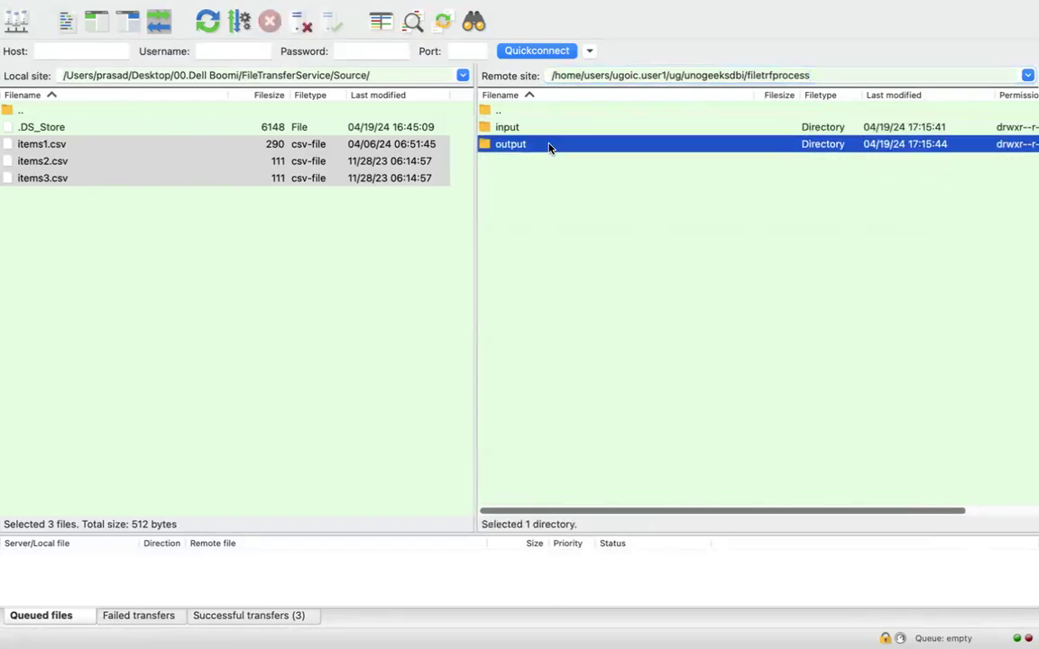
left_click(399, 145)
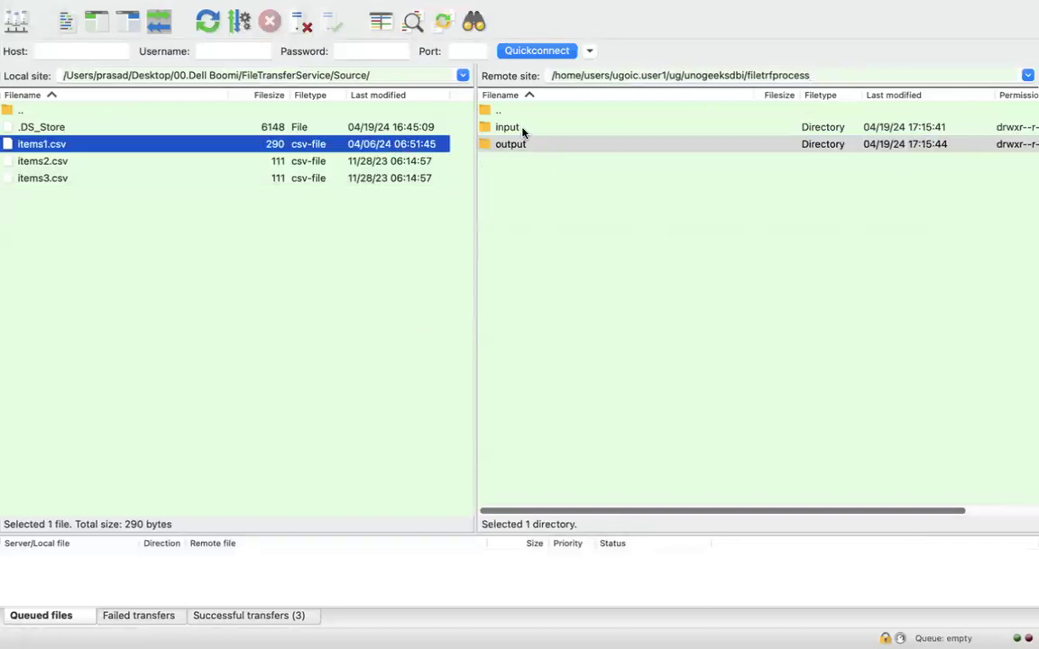
left_click(523, 131)
left_click(523, 145)
- Fill Boomi's Target SFTP Connection with the FileZilla site's host, port 10147, user name and password, then save and close it
left_click(18, 22)
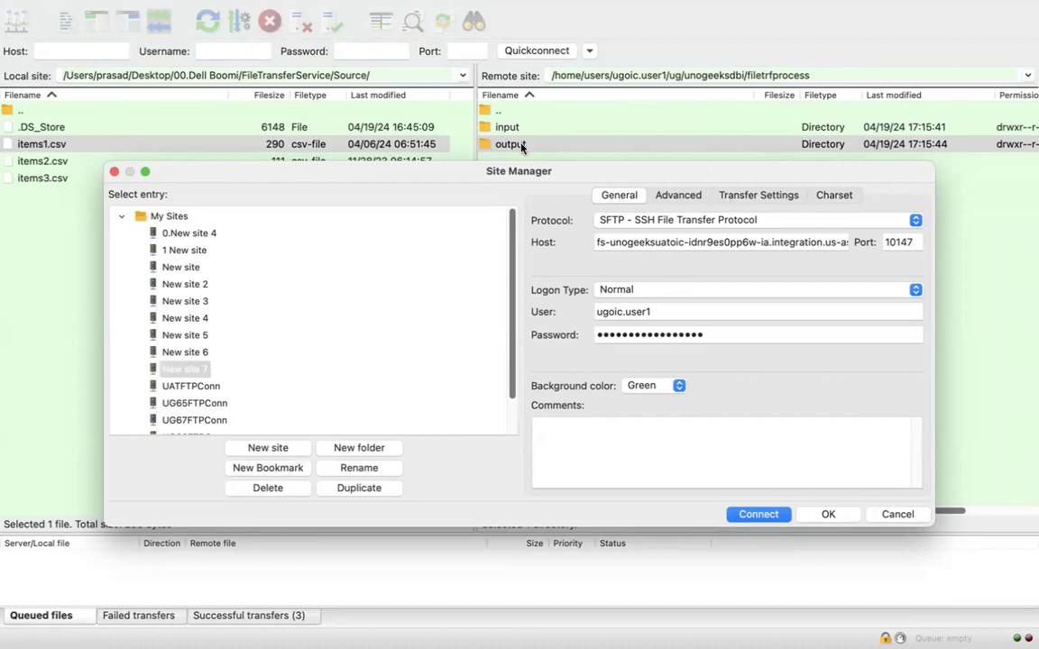
left_click(897, 514)
key("super+Tab")
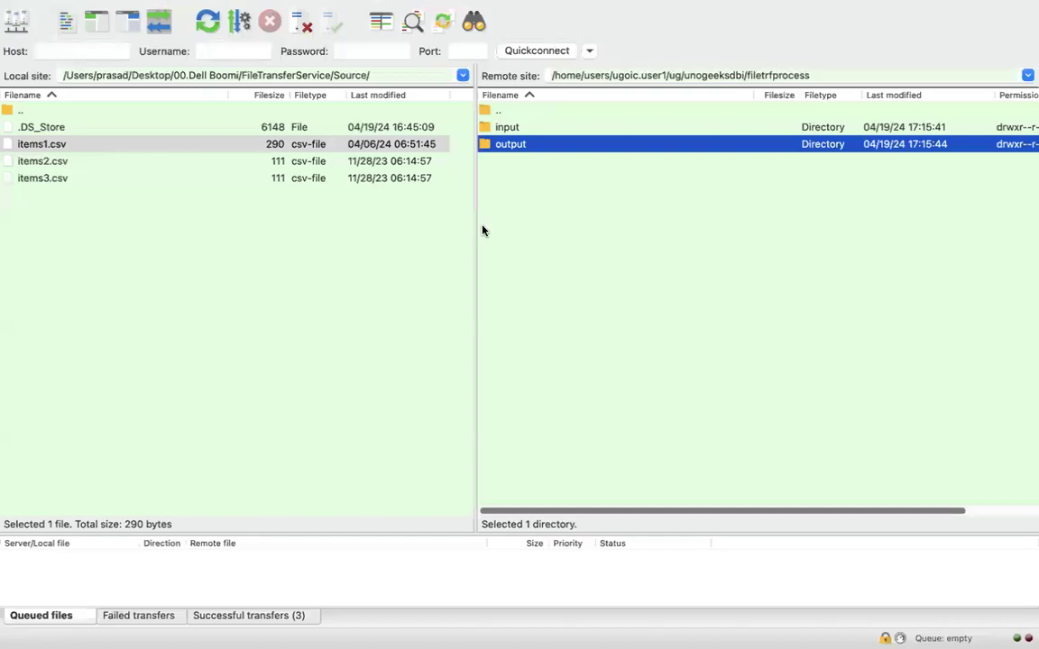
key("super+Tab")
key("super+Tab")
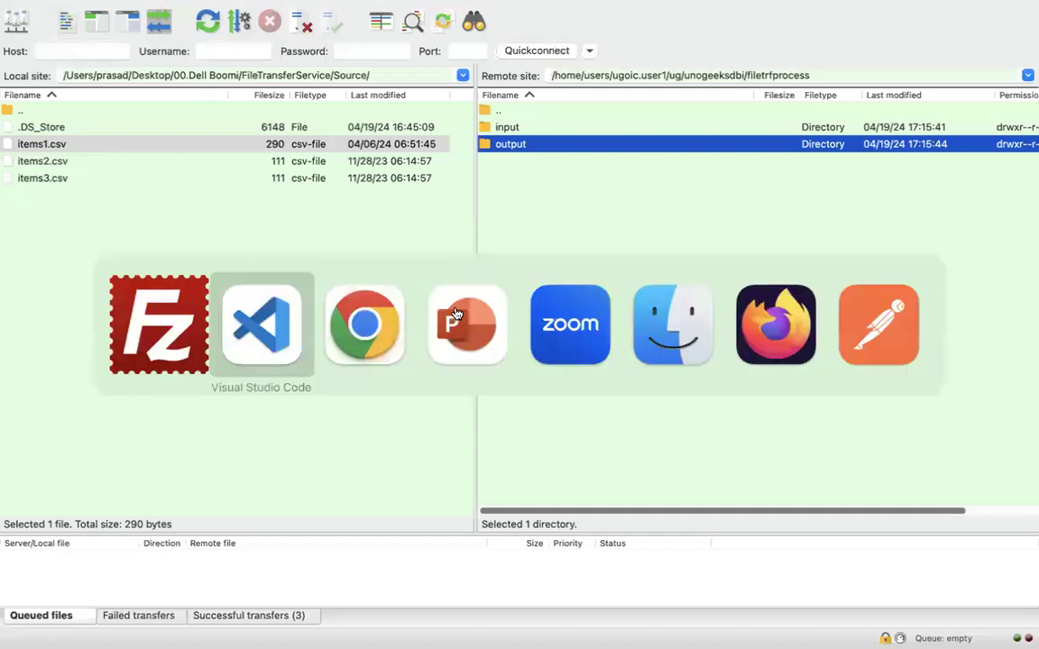
key("super+v")
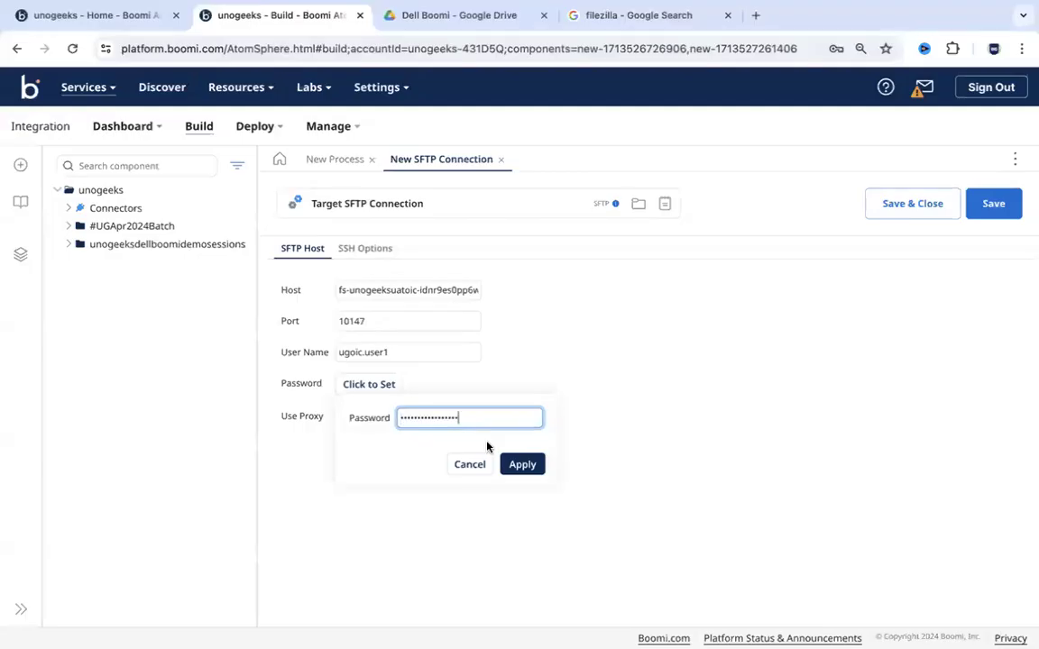
left_click(524, 465)
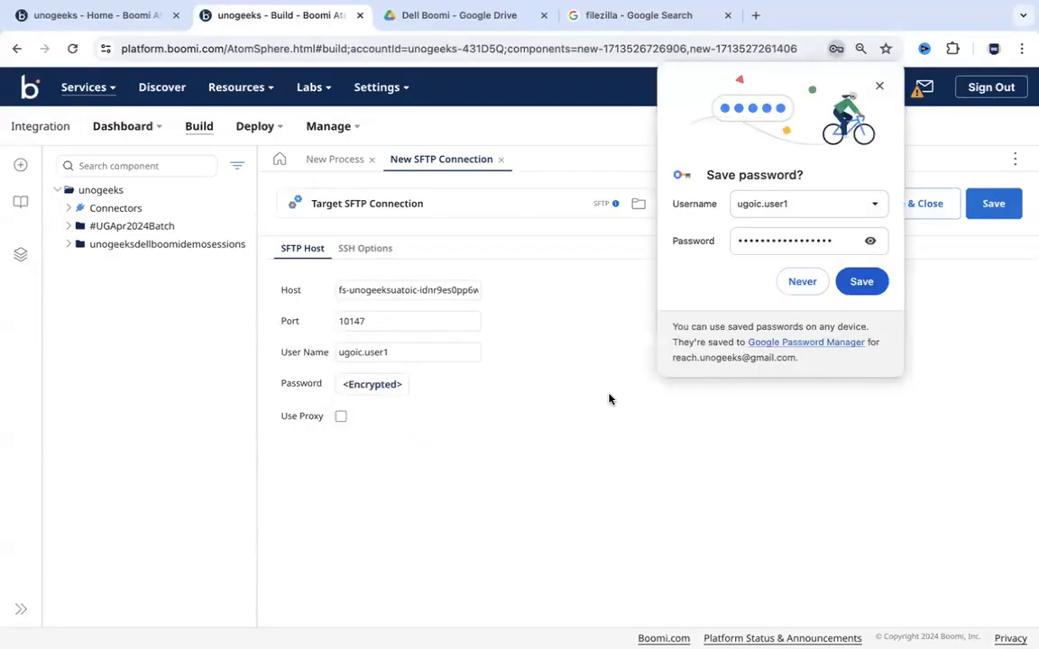
left_click(879, 87)
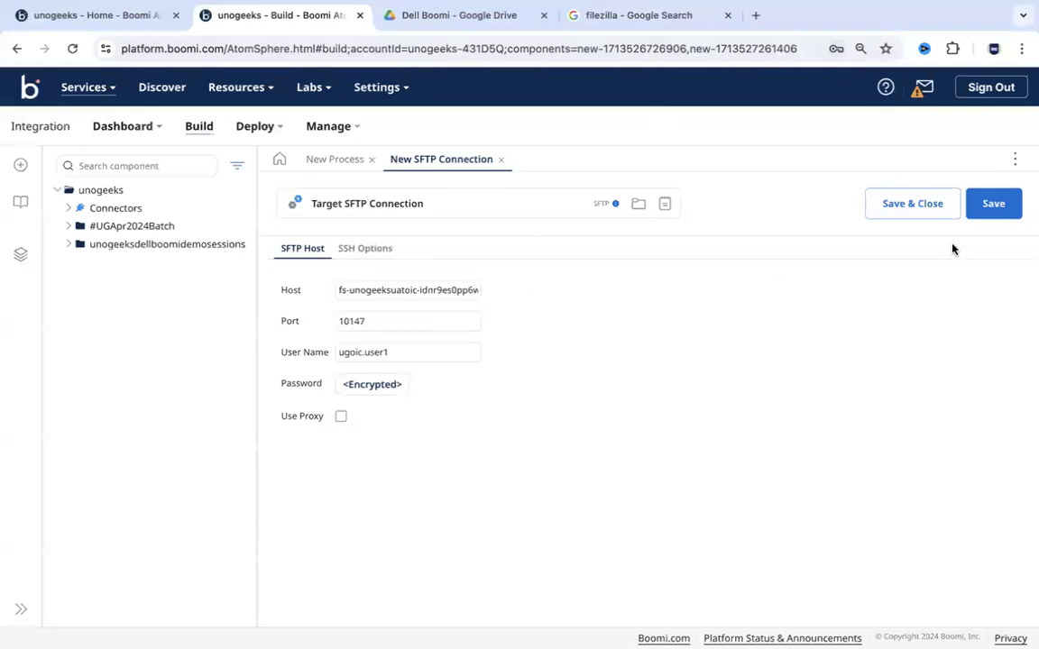
left_click(930, 213)
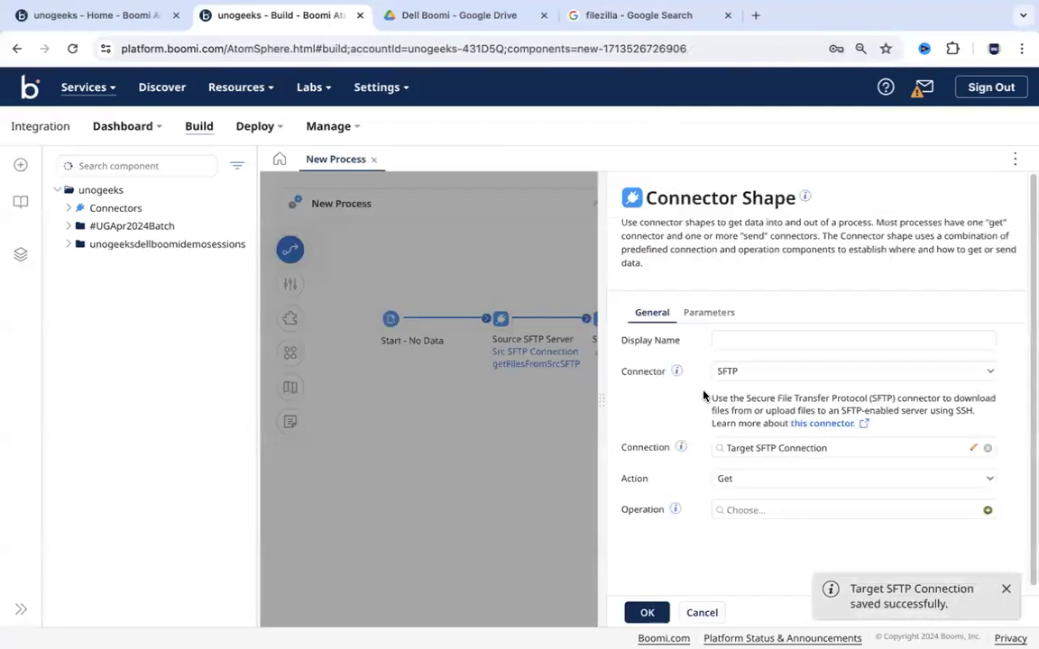
- Set the connector's action to Send and create a new operation named writeFilesToSFTP
left_click(800, 479)
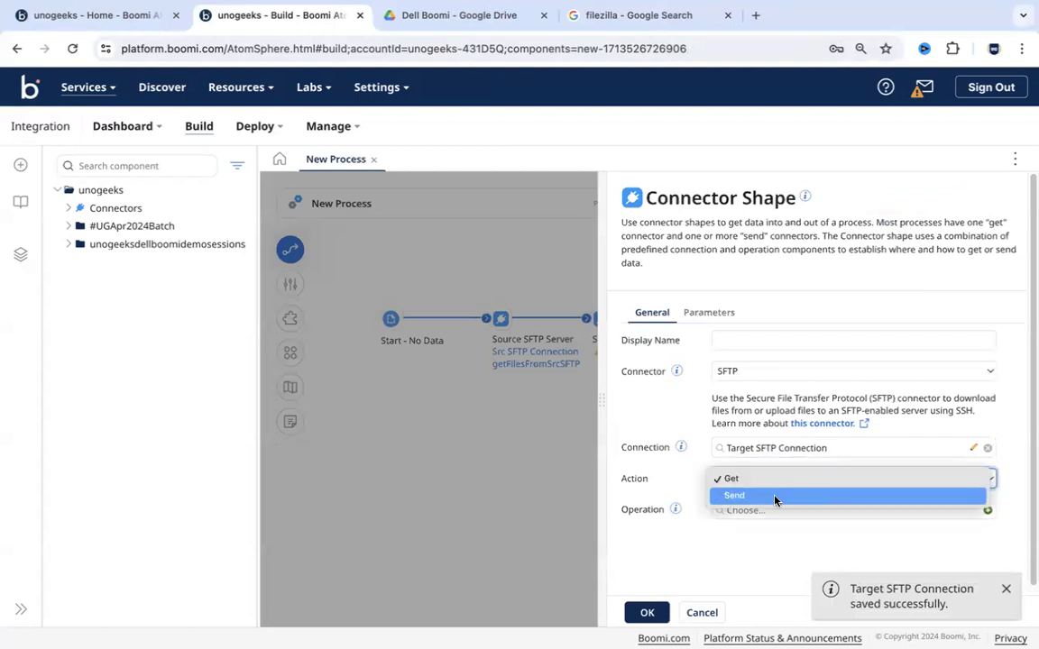
left_click(775, 497)
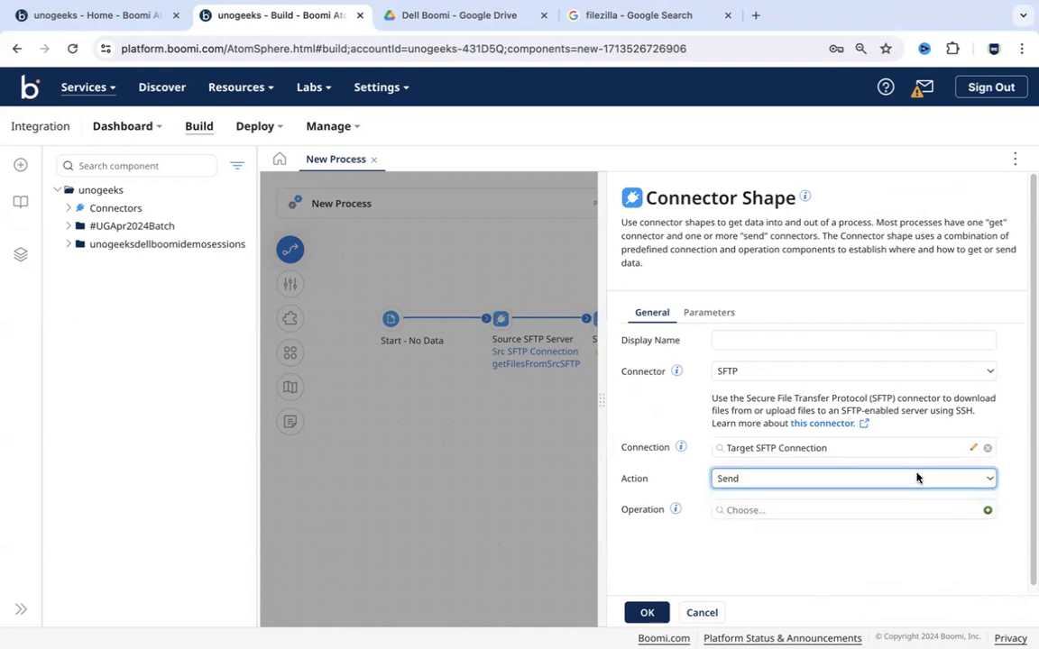
left_click(988, 510)
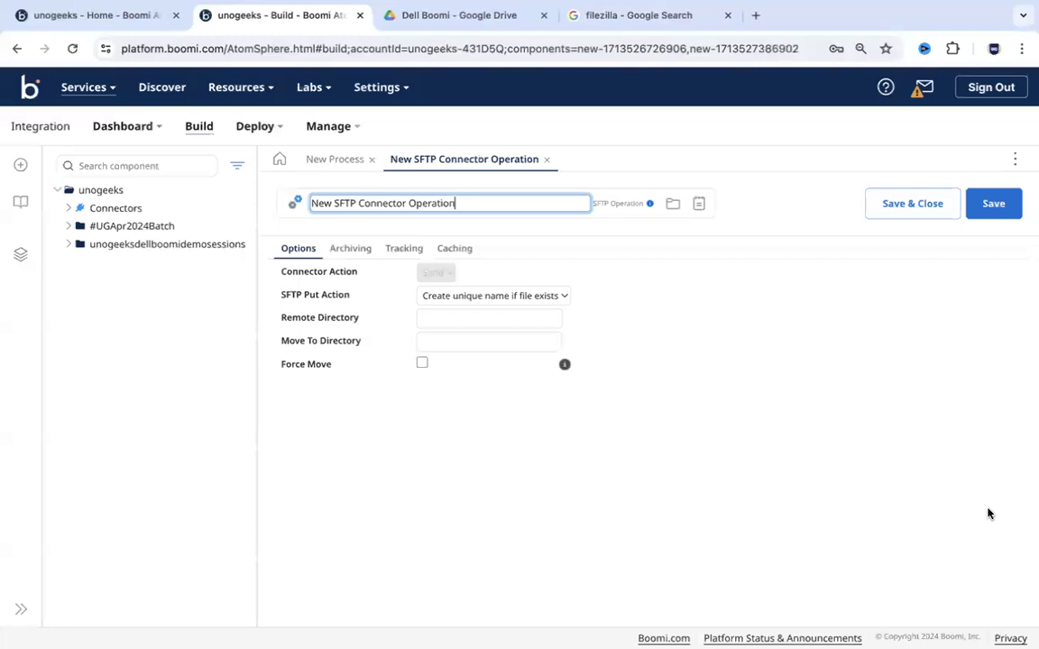
triple_click(381, 203)
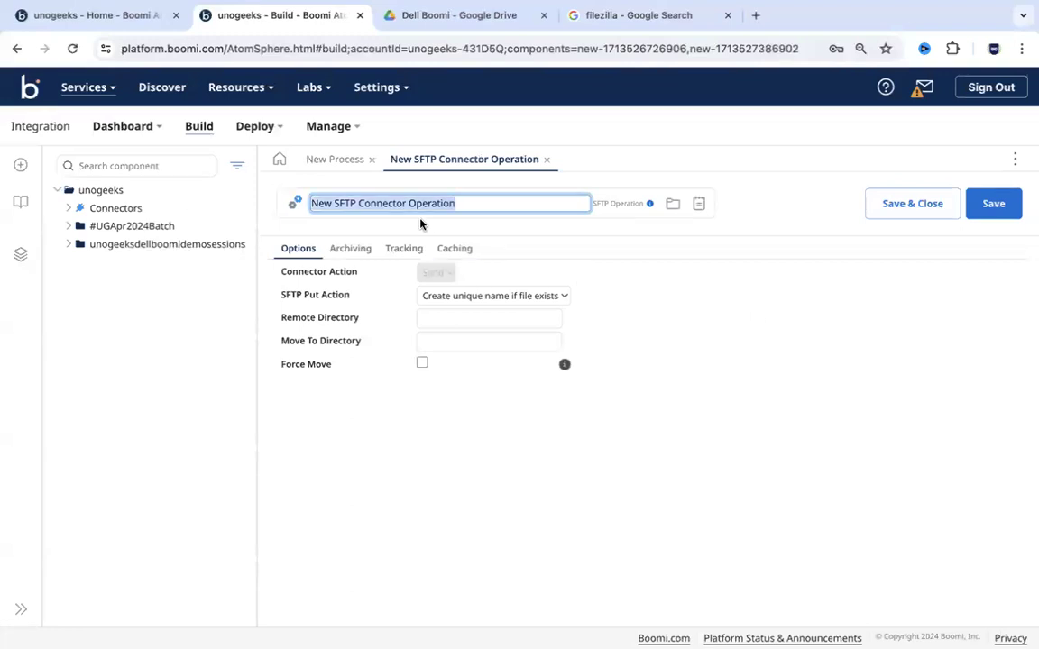
type("writeFilesToSFTP")
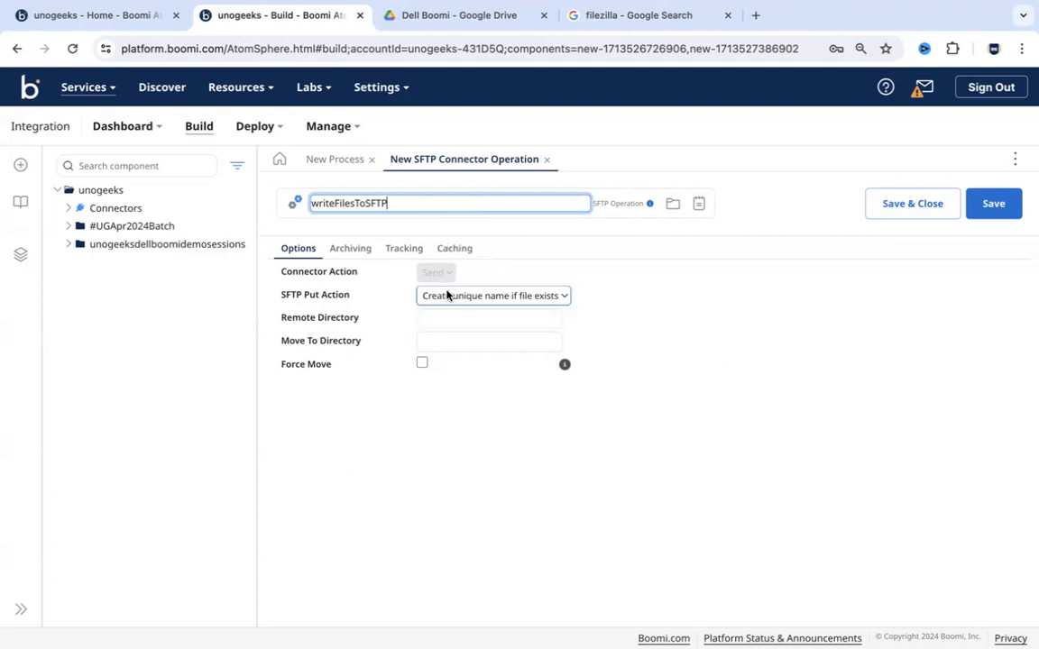
- Open the remote filetrfprocess/output directory in FileZilla and copy its path into the Move To Directory of Boomi's writeFilesToSFTP operation
left_click(609, 292)
left_click(485, 340)
left_click(492, 317)
left_click(413, 317)
left_click(434, 338)
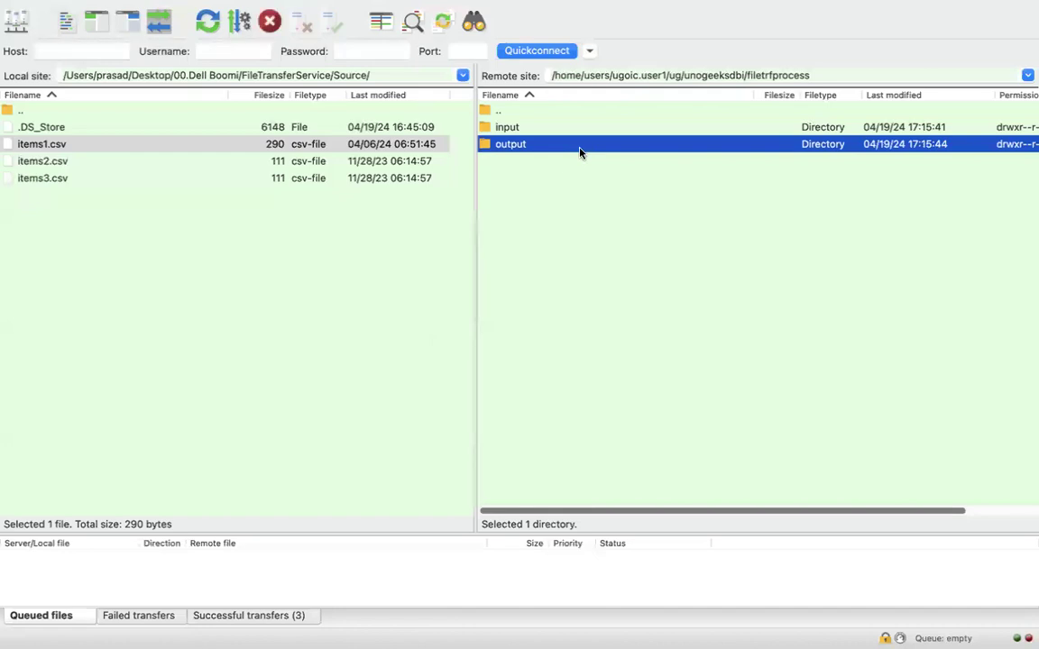
left_click(844, 76)
type("/output")
key("Return")
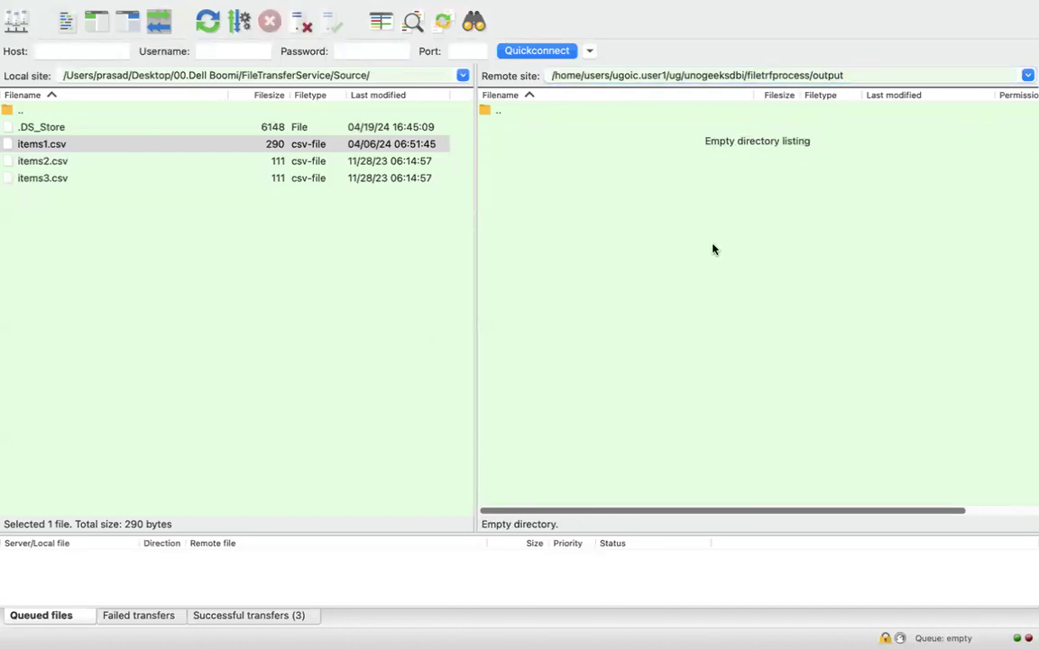
key("ctrl+Right")
type("/home/users/ugoic.user1/ug/unogeeksdbi/filetrfprocess/output")
left_click(691, 337)
- Switch to FileZilla and upload the local items1.csv to the remote filetrfprocess/output directory
left_click(516, 298)
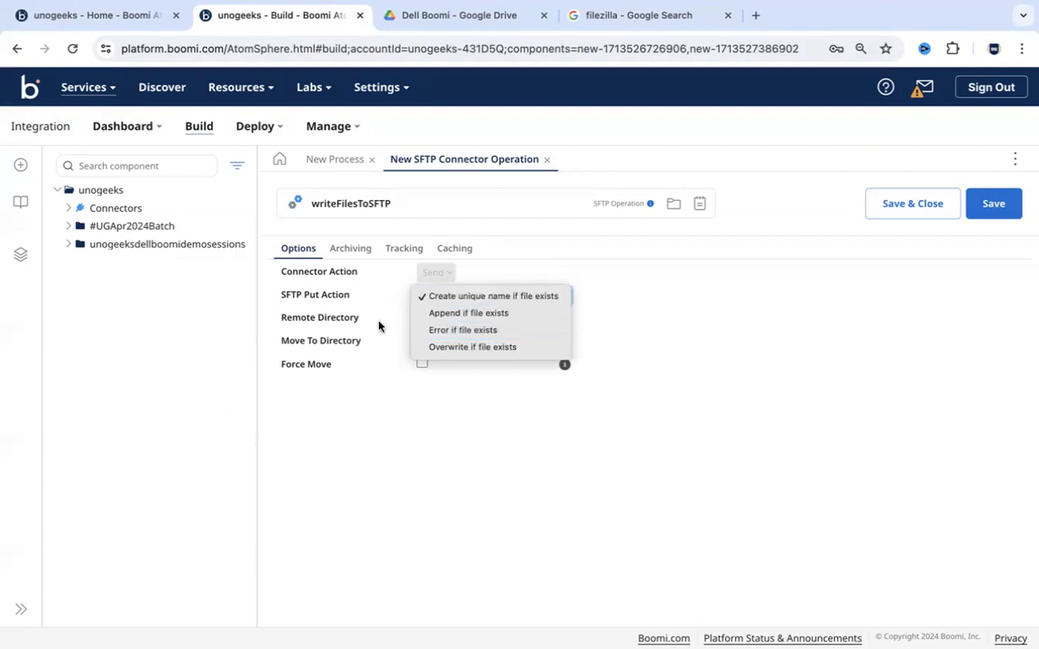
key("ctrl+Left")
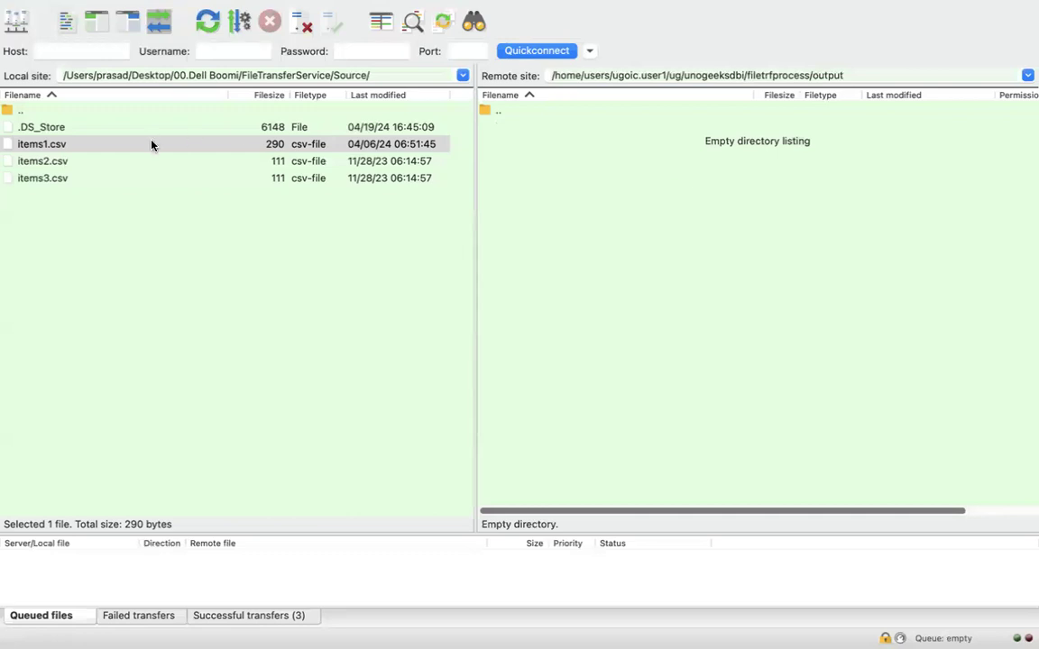
left_click_drag(151, 144, 621, 171)
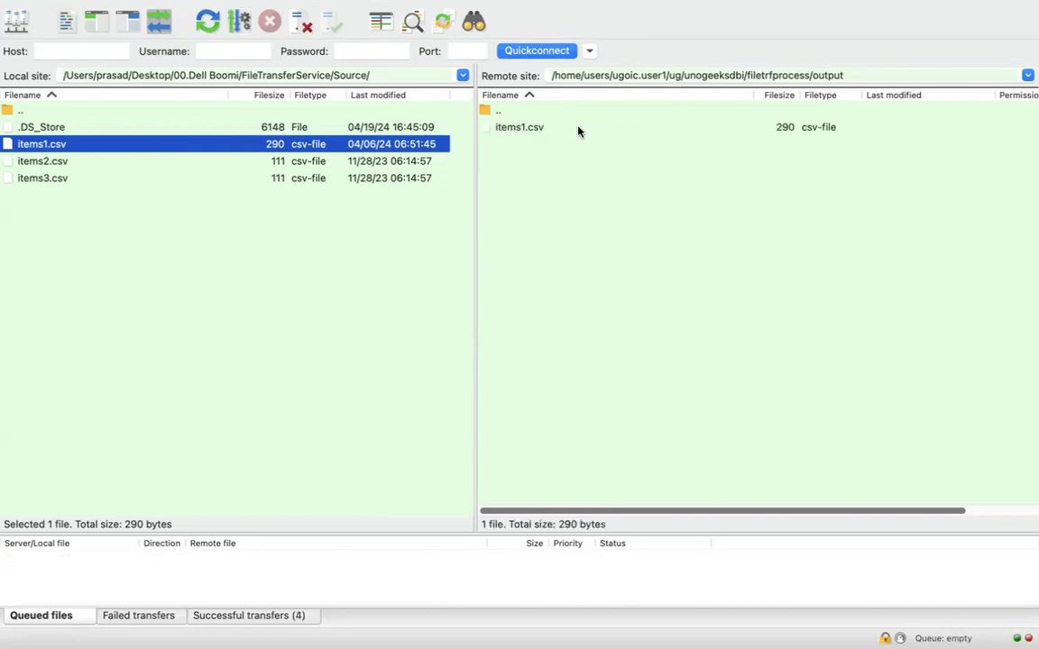
left_click(577, 128)
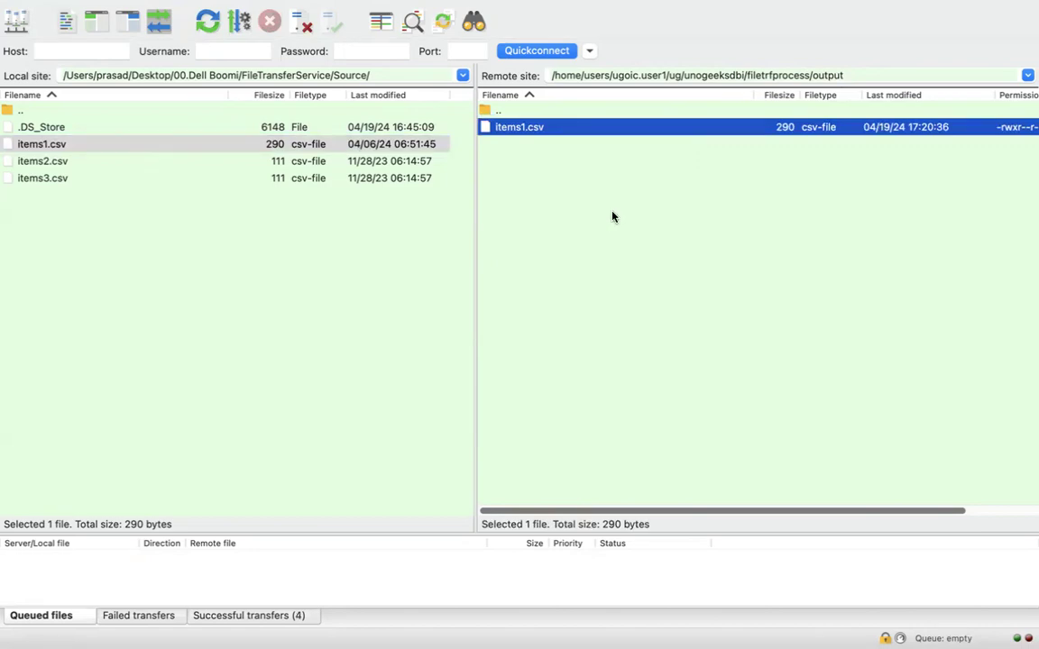
- Switch back to Boomi and set the SFTP Put Action of the writeFilesToSFTP operation to Overwrite if file exists
key("super+Tab")
left_click(494, 317)
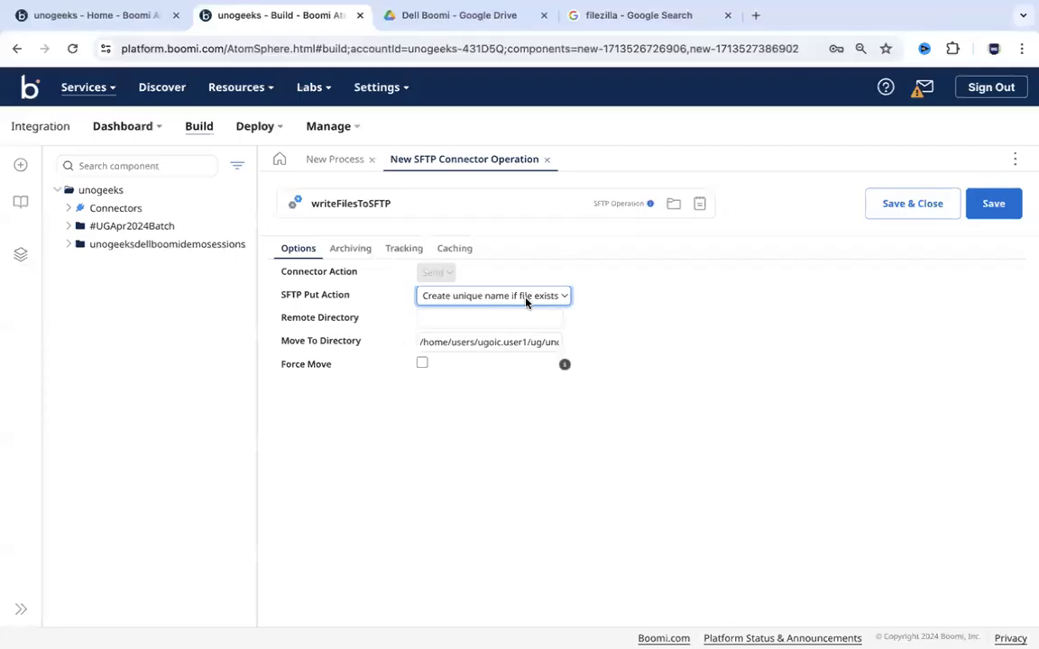
key("super+Tab")
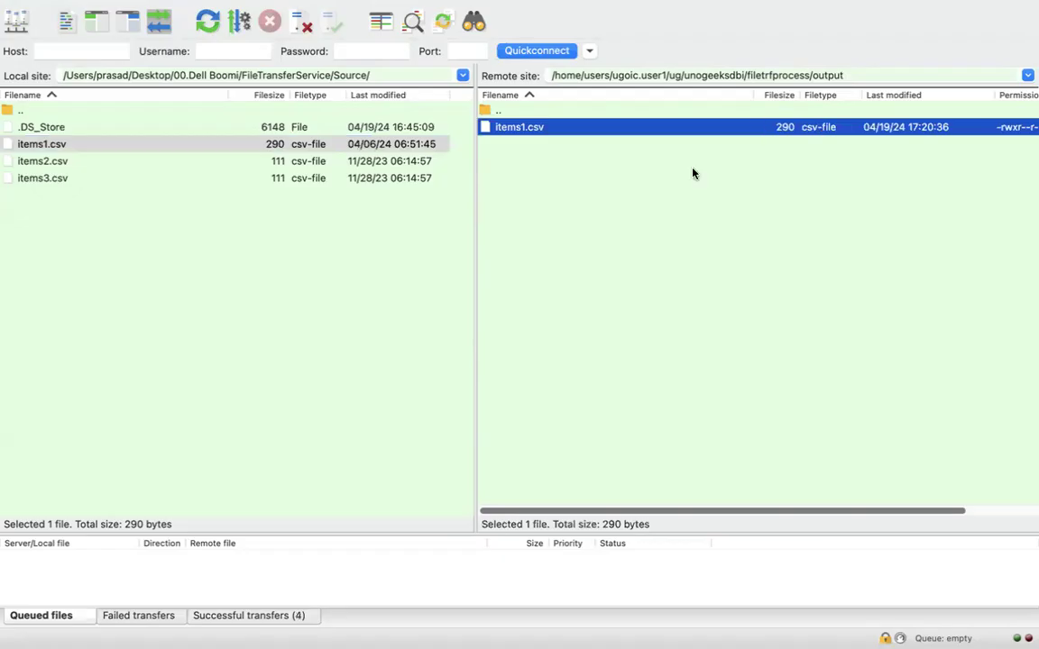
key("super+Tab")
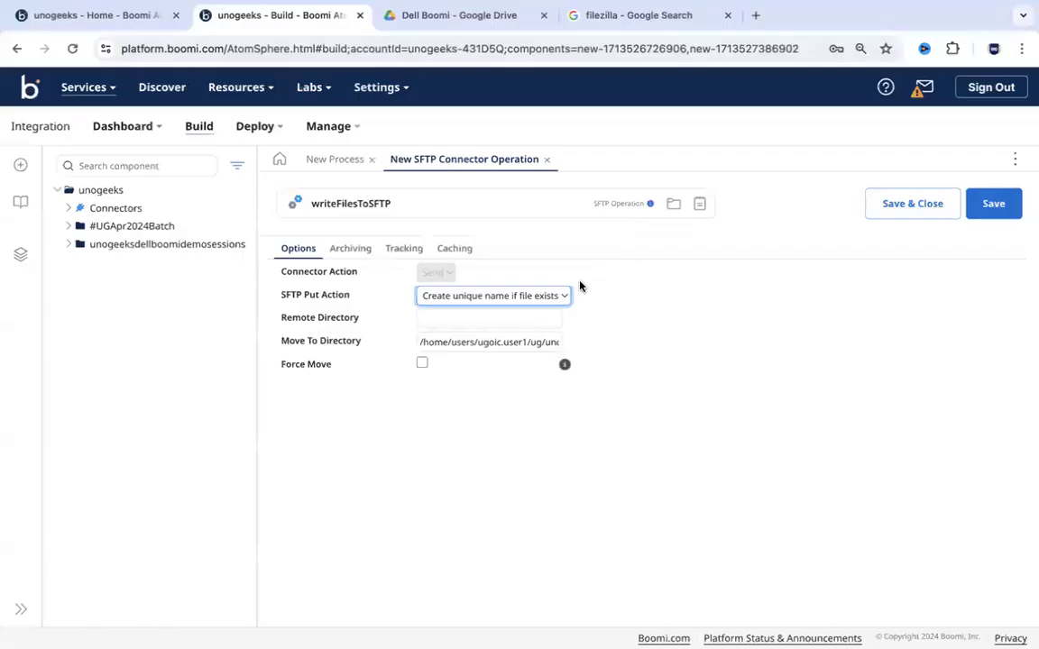
left_click(494, 296)
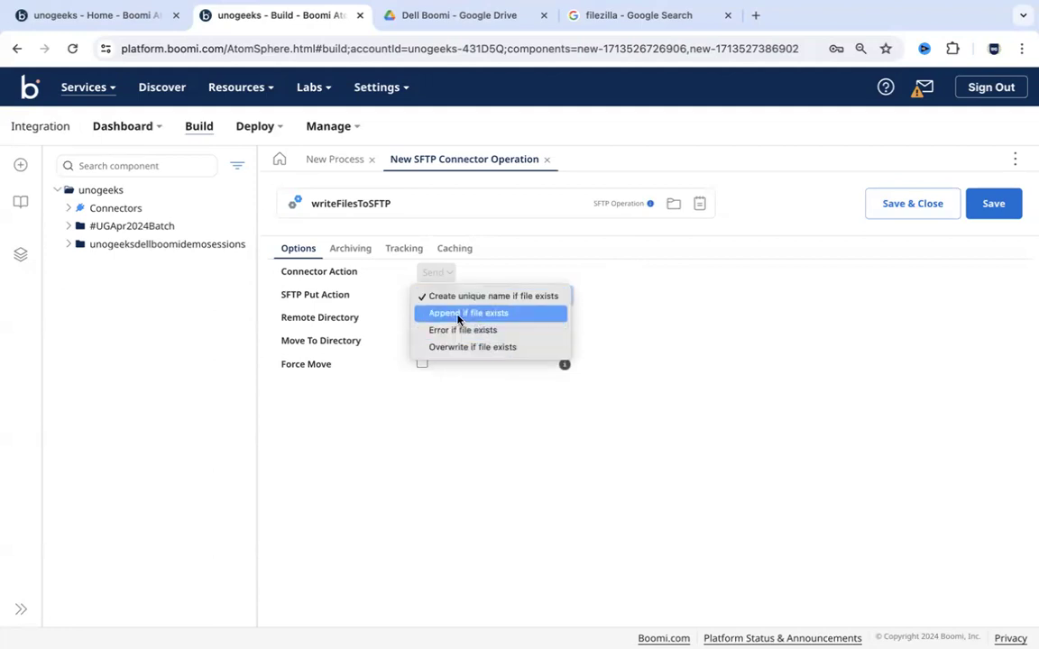
key("ctrl+Left")
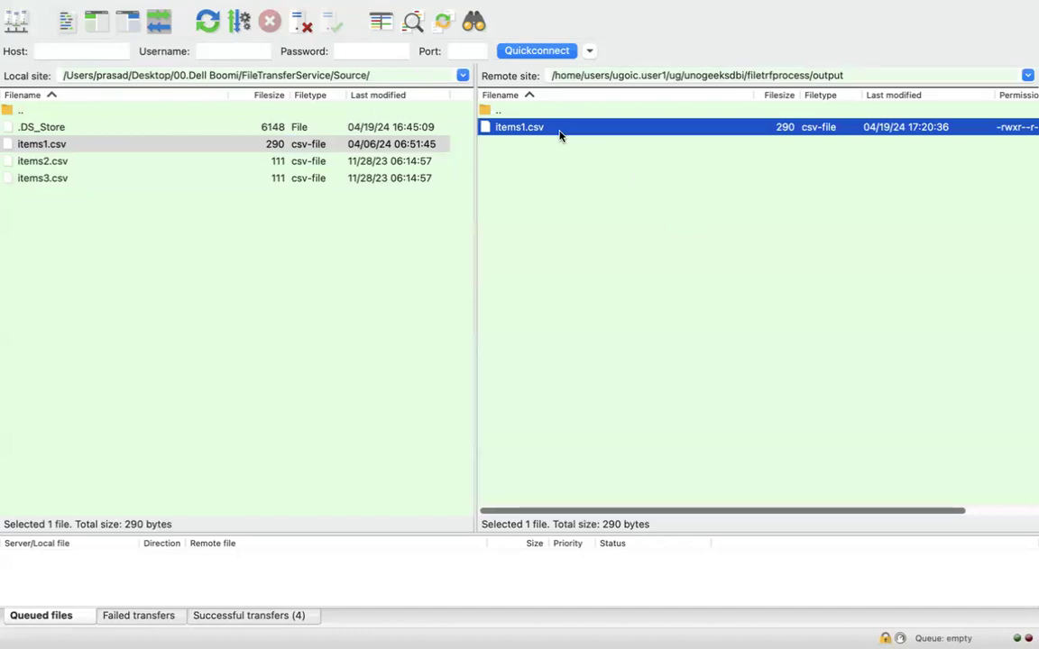
key("ctrl+Right")
key("ctrl+Left")
key("ctrl+Right")
left_click(533, 296)
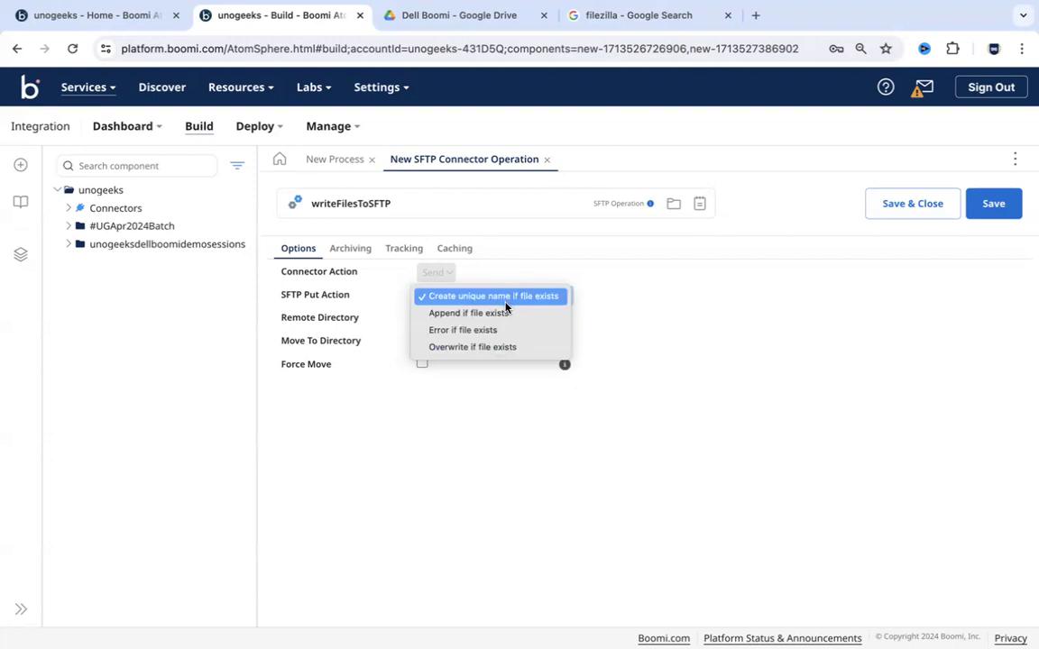
left_click(503, 350)
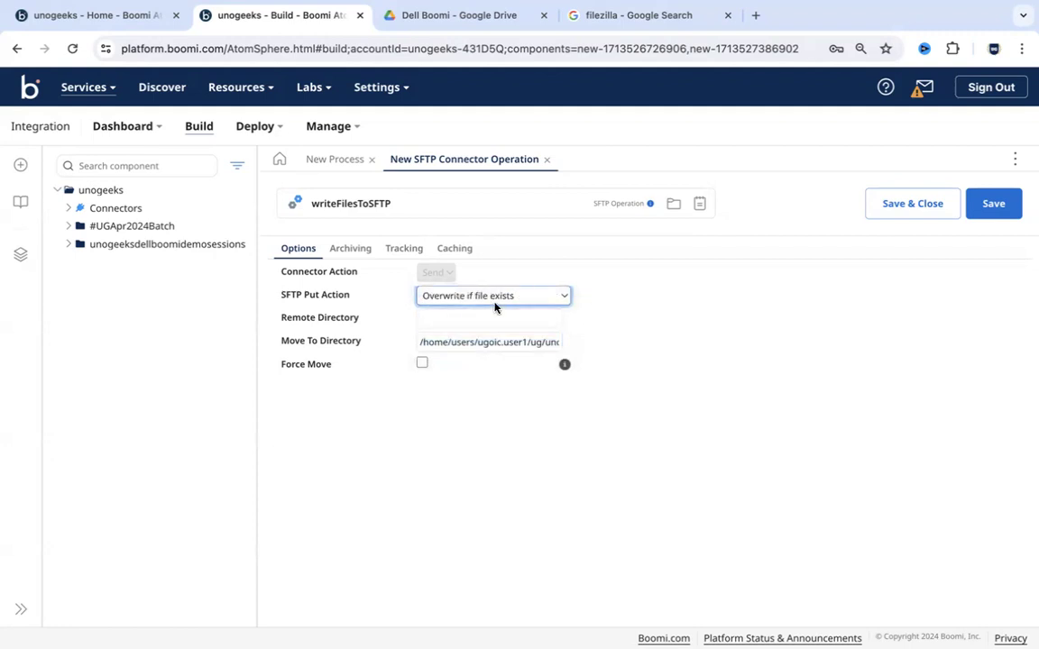
- Check the Move To Directory path, save and close writeFilesToSFTP, and confirm the target SFTP connector's settings
left_click(501, 349)
left_click(495, 348)
left_click_drag(494, 345, 629, 348)
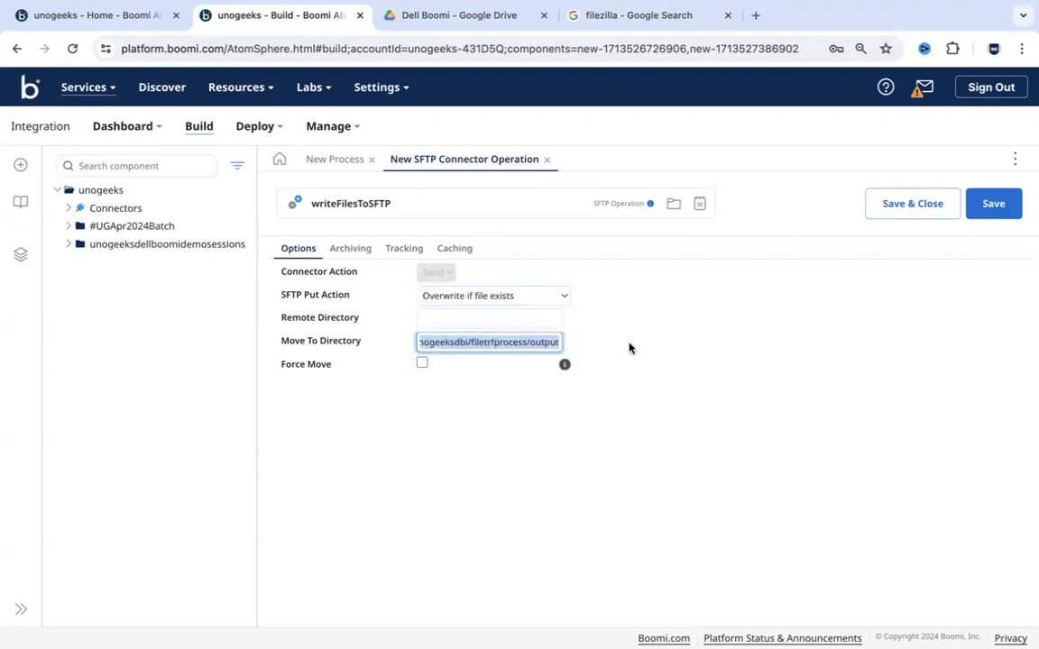
left_click(724, 339)
left_click(934, 208)
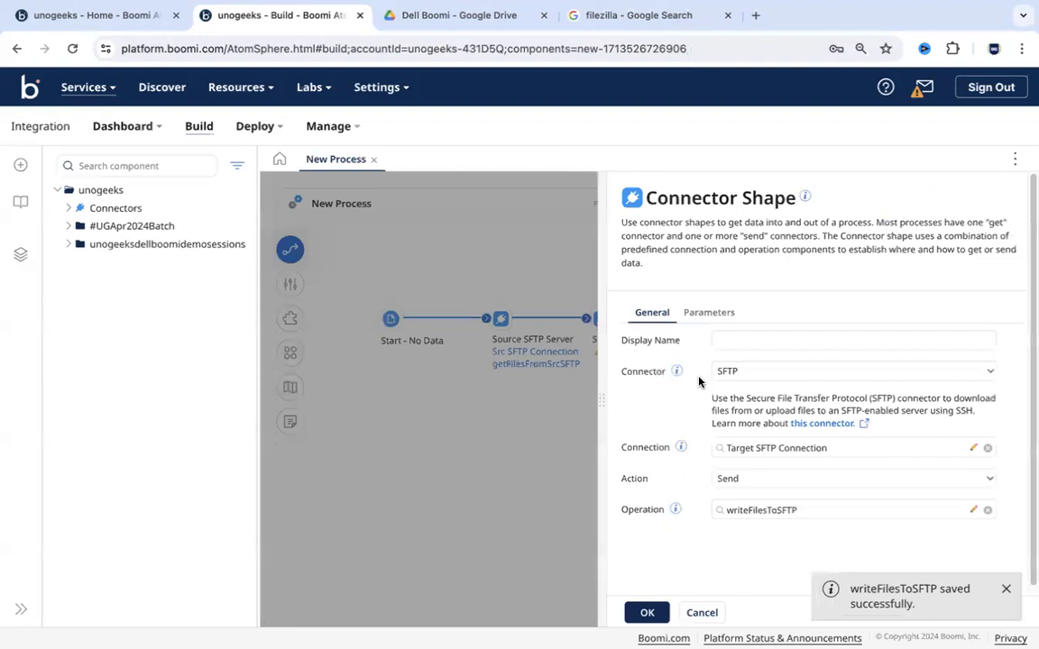
left_click(647, 613)
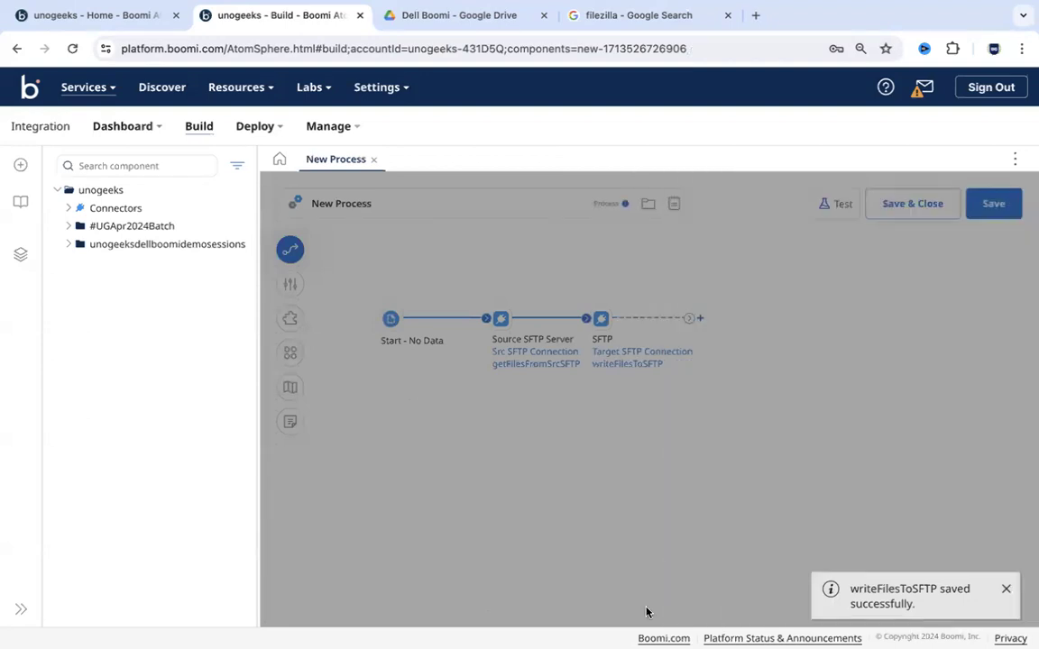
- Add a Stop step after the target SFTP connector and auto-arrange the process, saving its changes
left_click(701, 318)
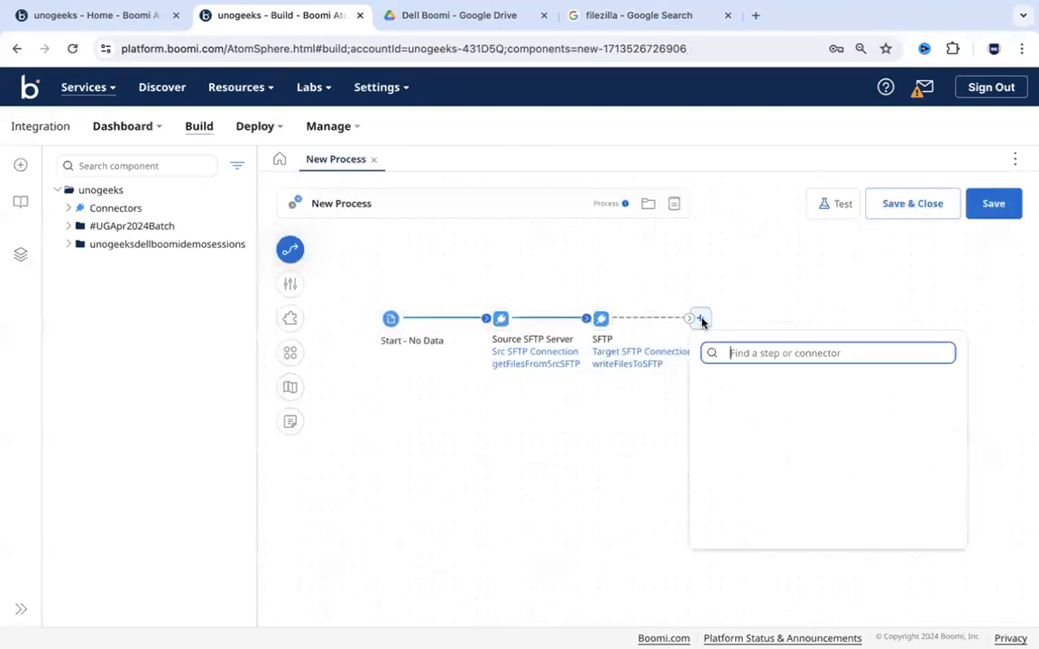
type("stop")
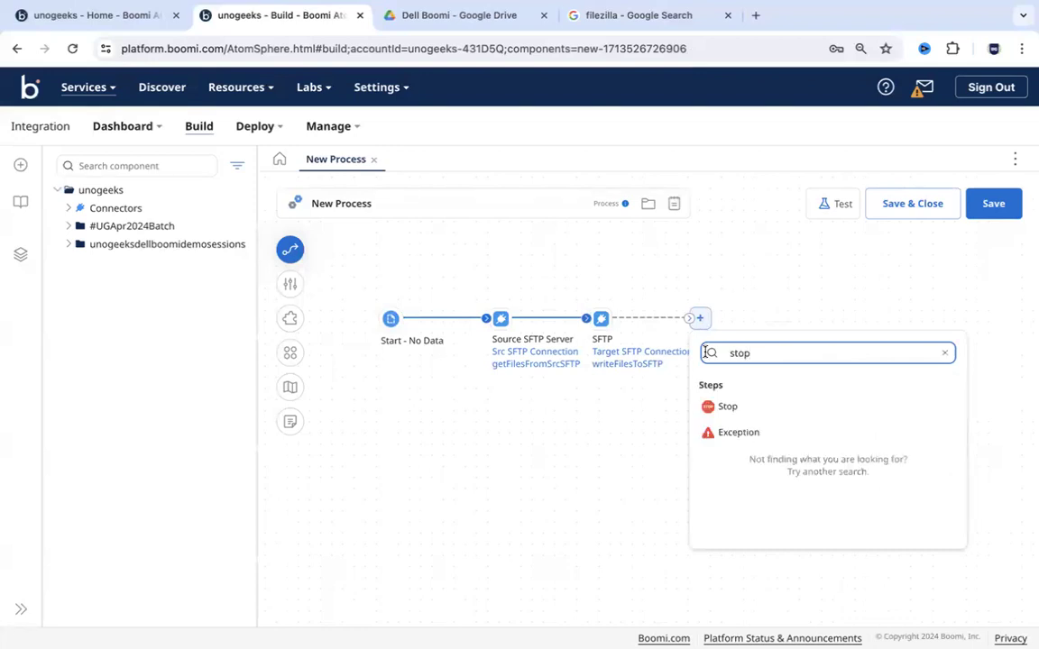
left_click(727, 406)
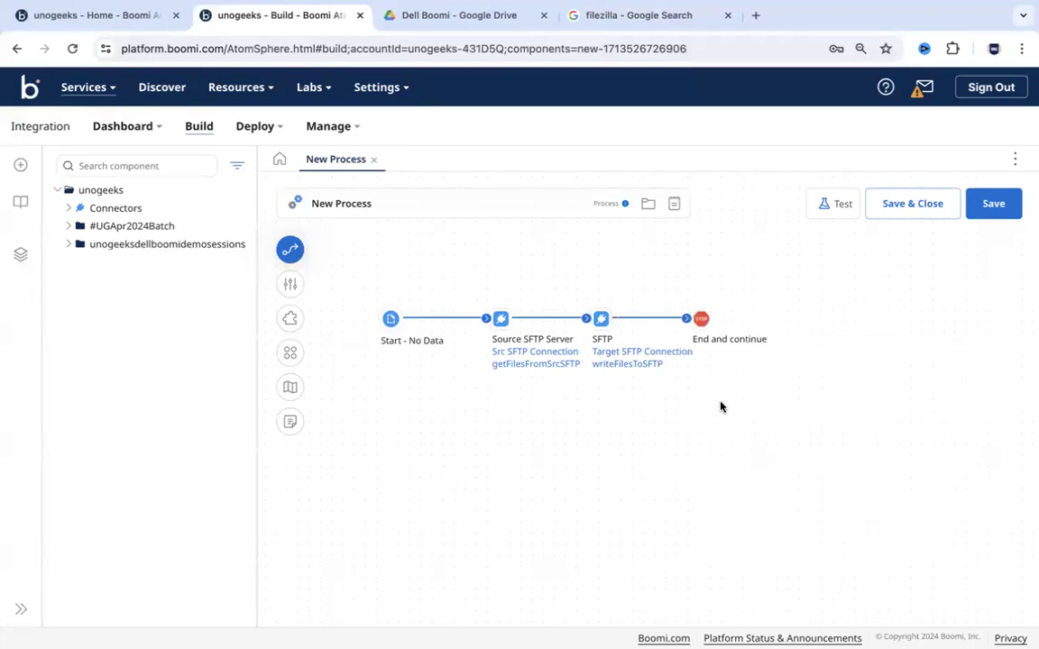
left_click(289, 352)
left_click(629, 398)
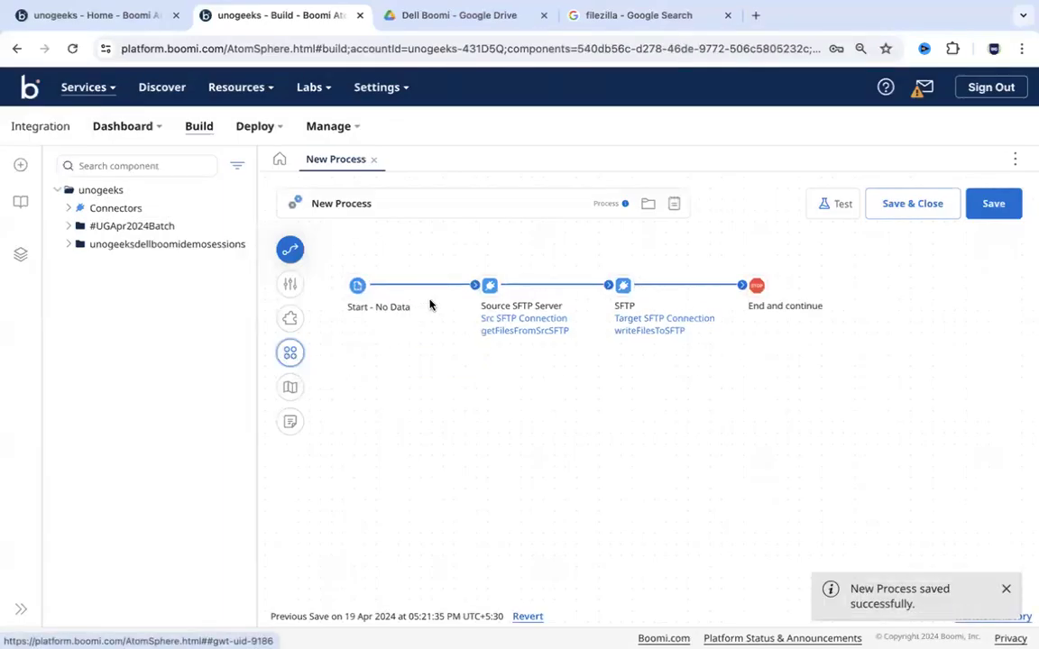
- Move the source and target SFTP shapes out of line and auto-arrange the process again, saving its changes
left_click_drag(490, 285, 456, 441)
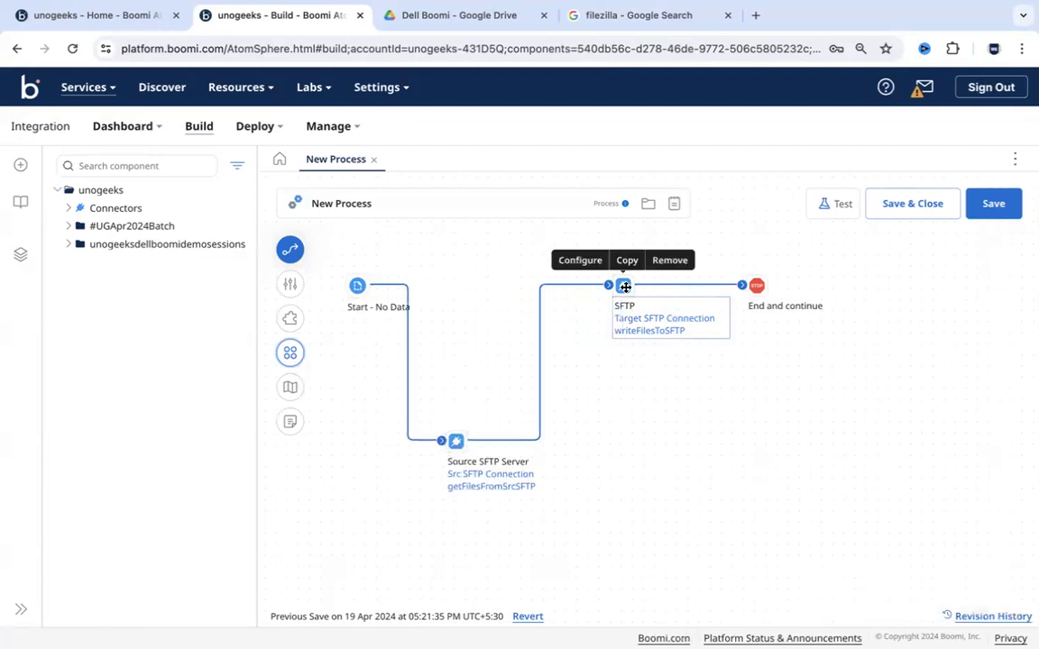
left_click_drag(623, 285, 752, 365)
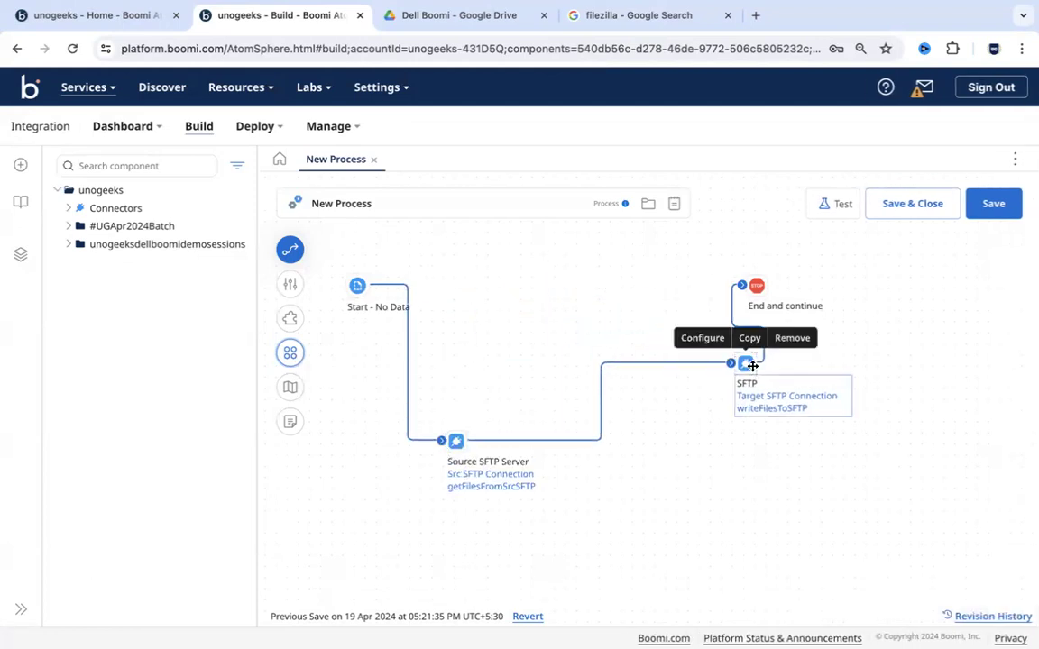
left_click(290, 354)
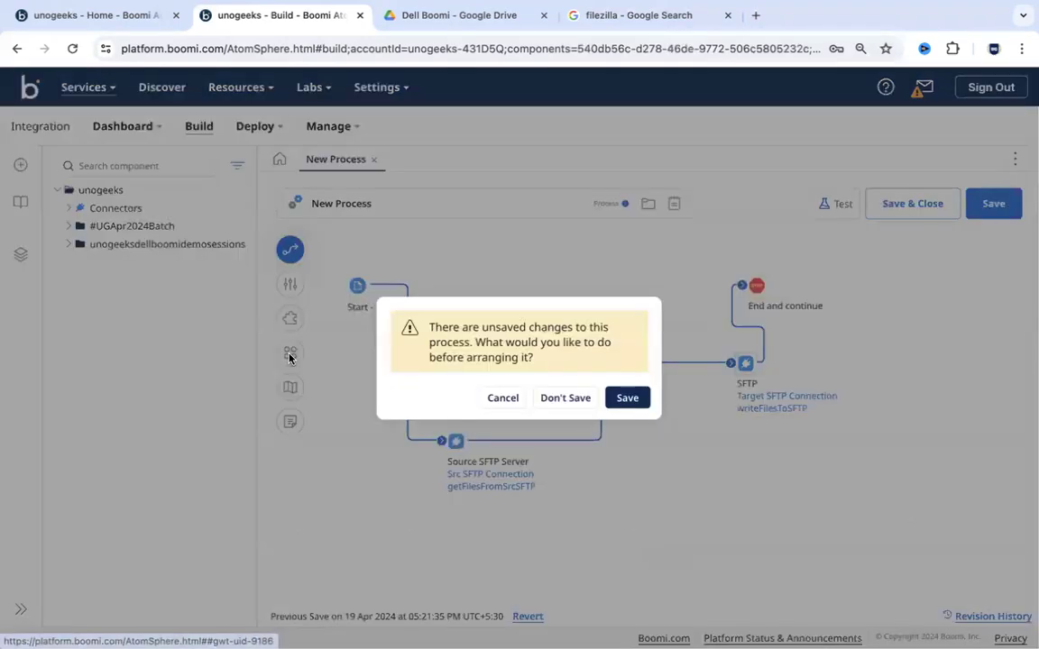
left_click(626, 396)
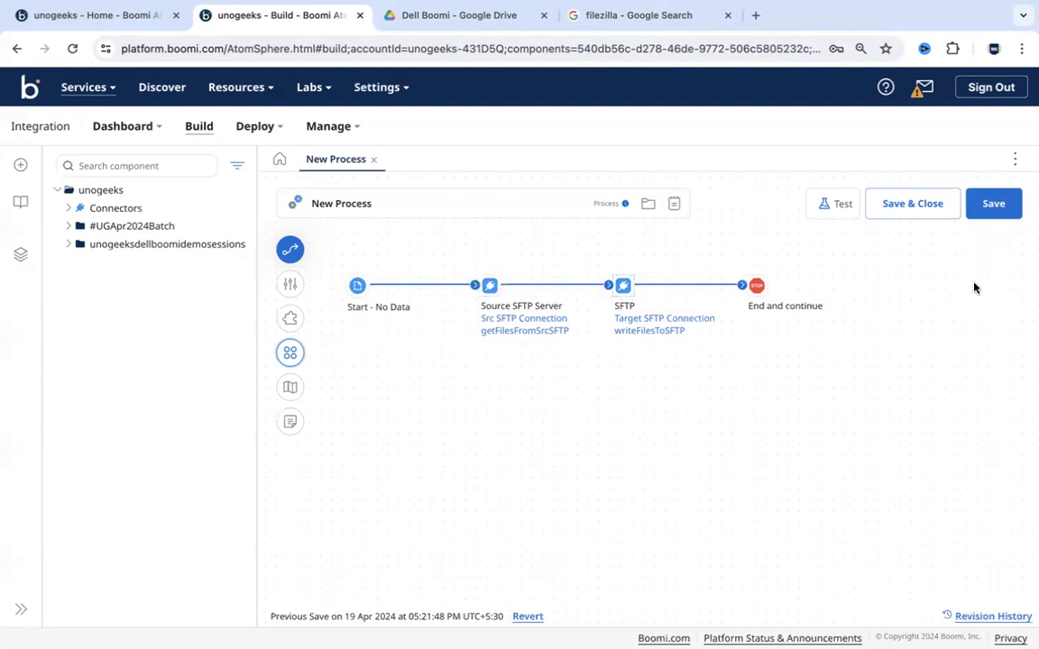
- Save the process and insert a Set Properties step connected between the source and target SFTP connectors
left_click(993, 203)
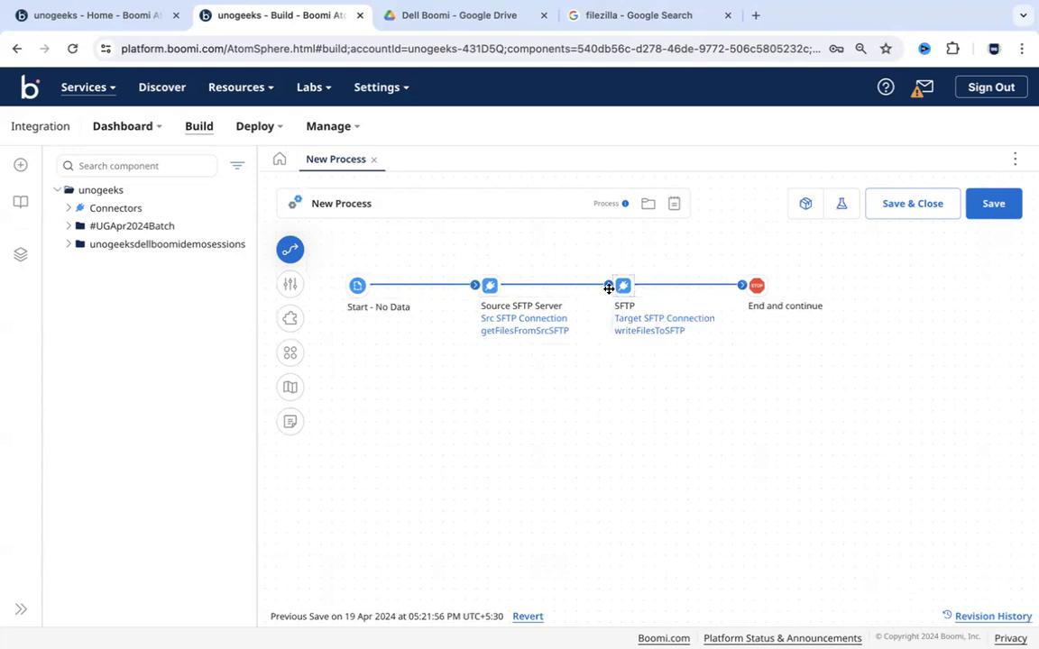
left_click_drag(609, 285, 556, 286)
left_click(569, 285)
type("set")
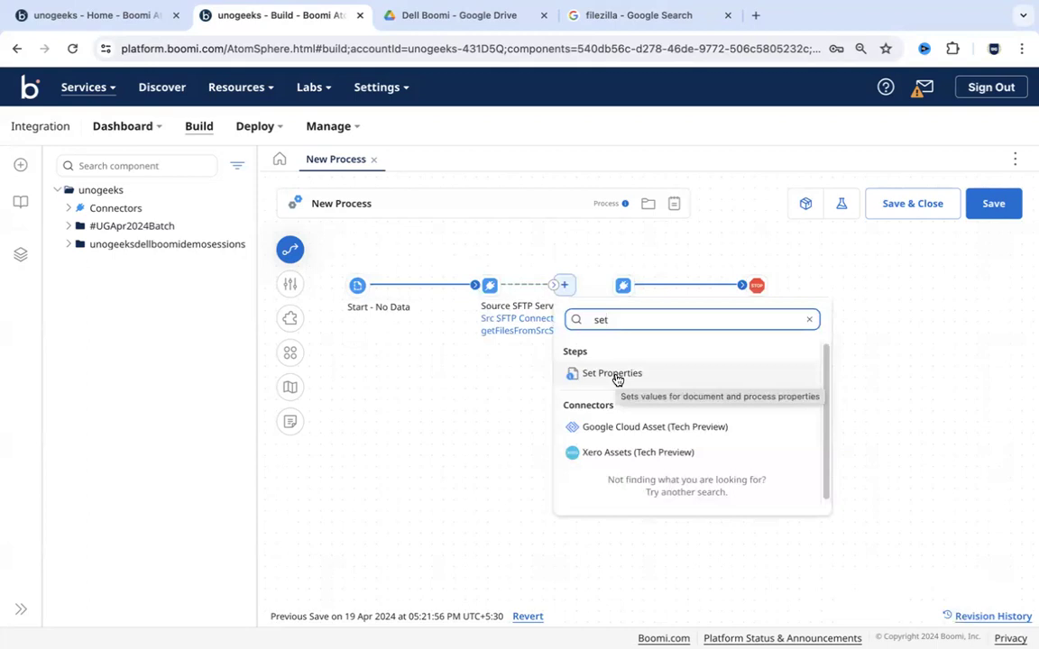
mouse_move(621, 288)
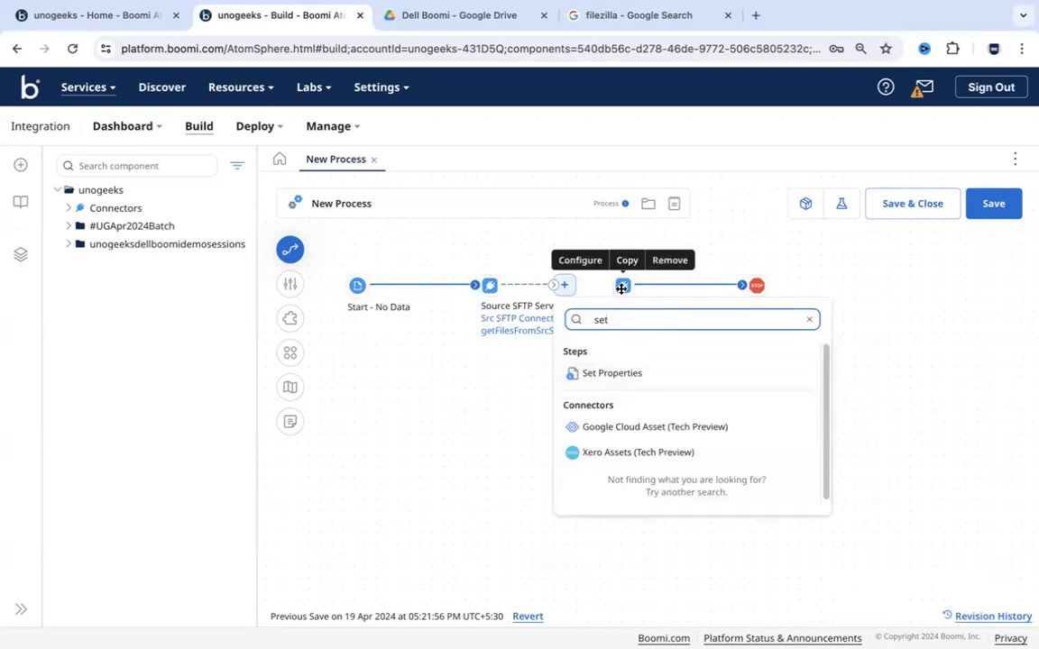
left_click(620, 374)
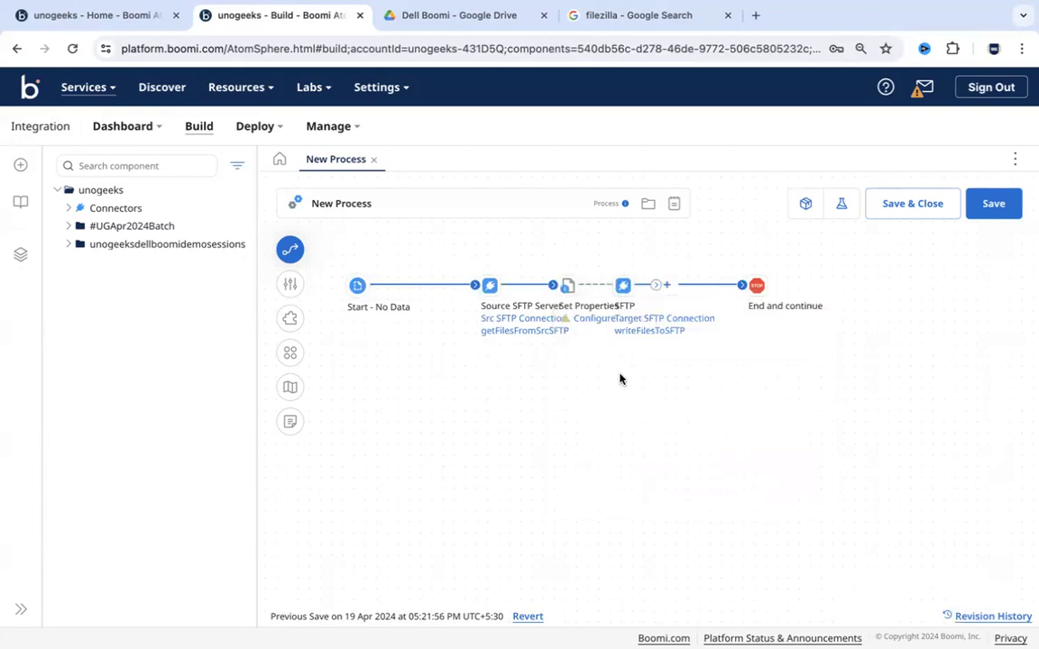
left_click_drag(567, 285, 567, 440)
left_click_drag(662, 444, 622, 286)
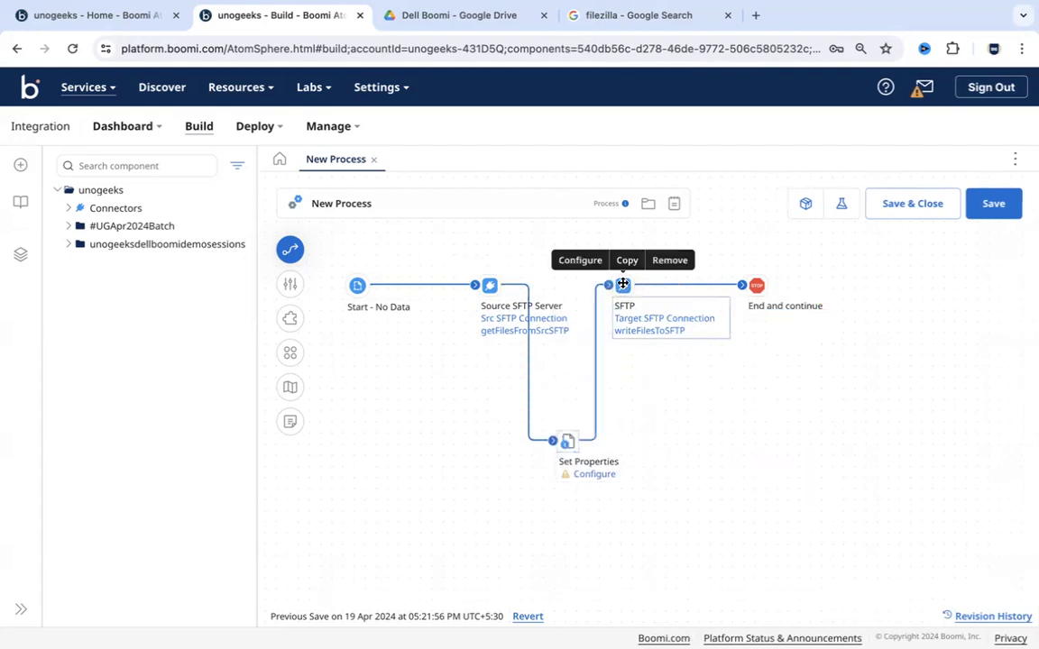
- Configure the Set Properties step with a Document Property from the SFTP connector, choosing File Name as the property
left_click(588, 474)
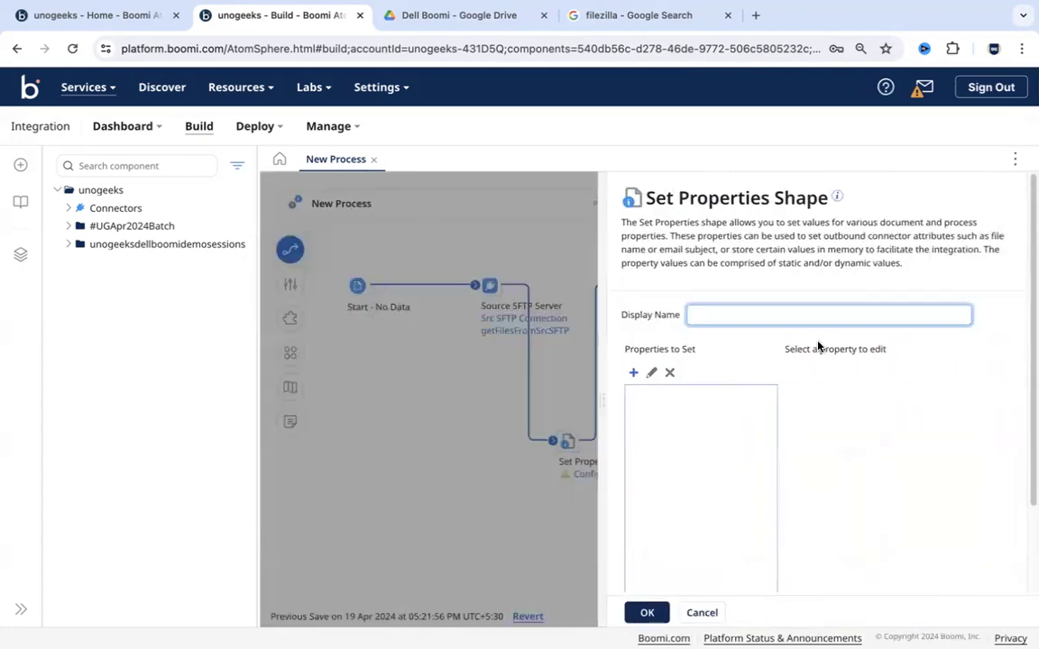
left_click(633, 372)
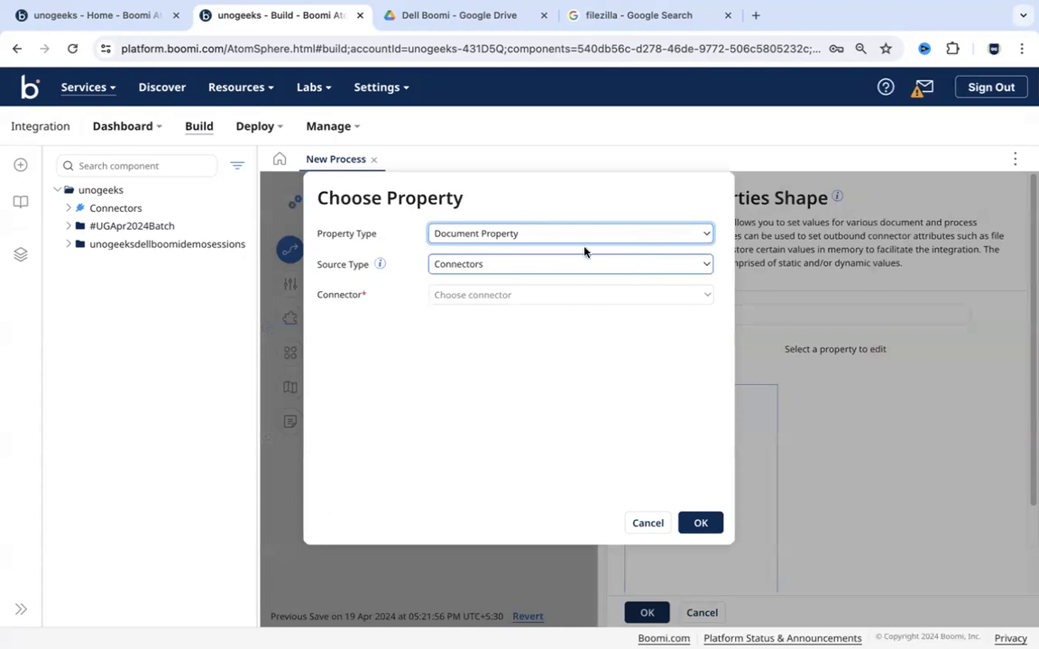
left_click(546, 302)
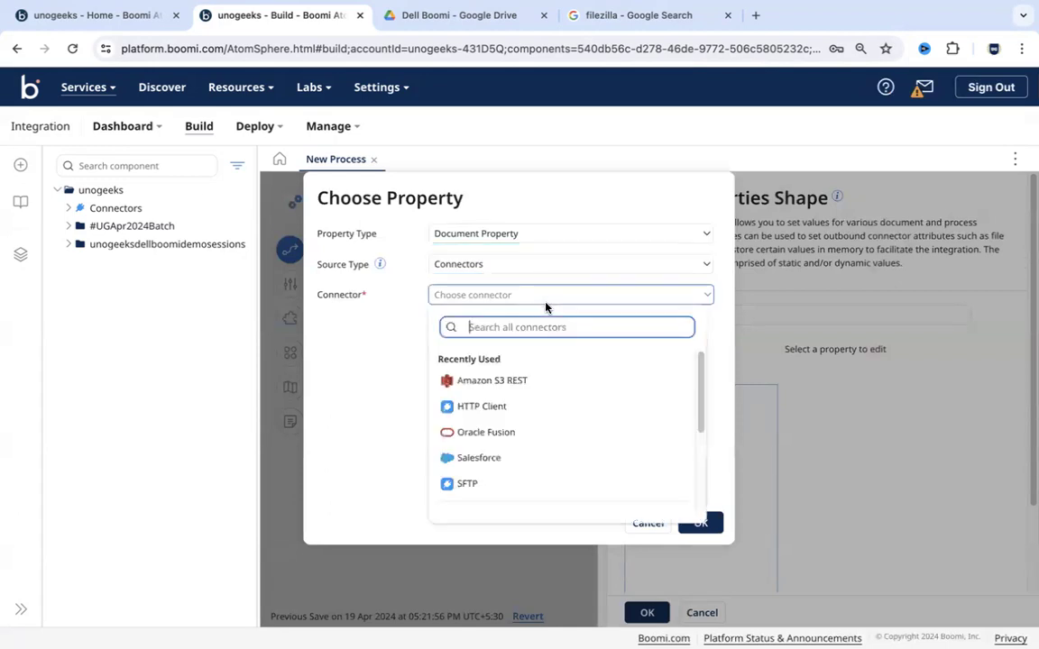
type("sftp")
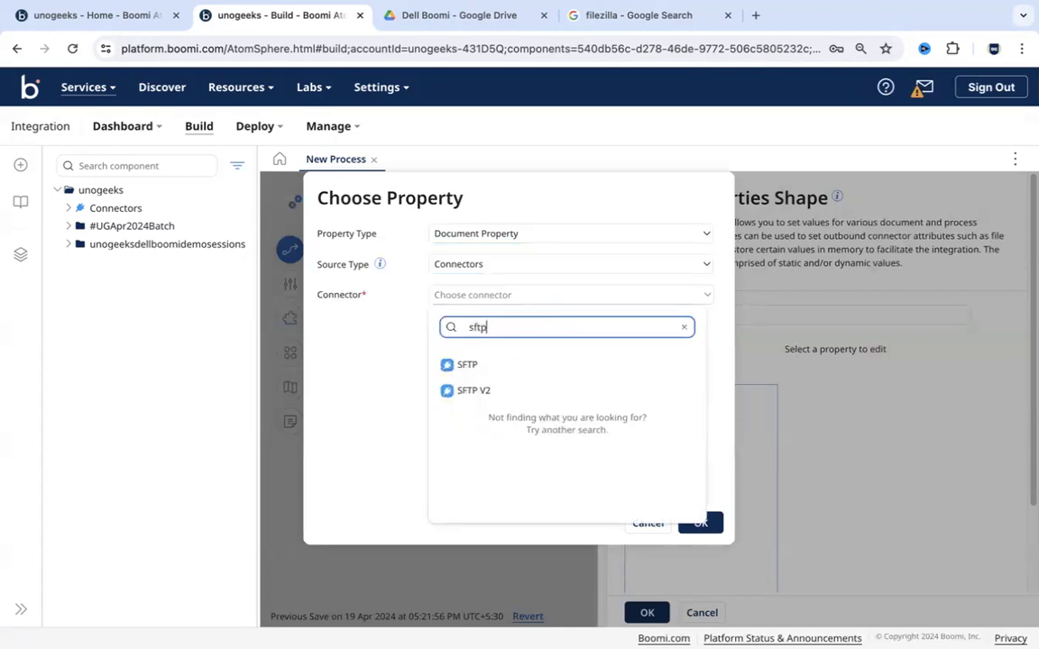
left_click(522, 370)
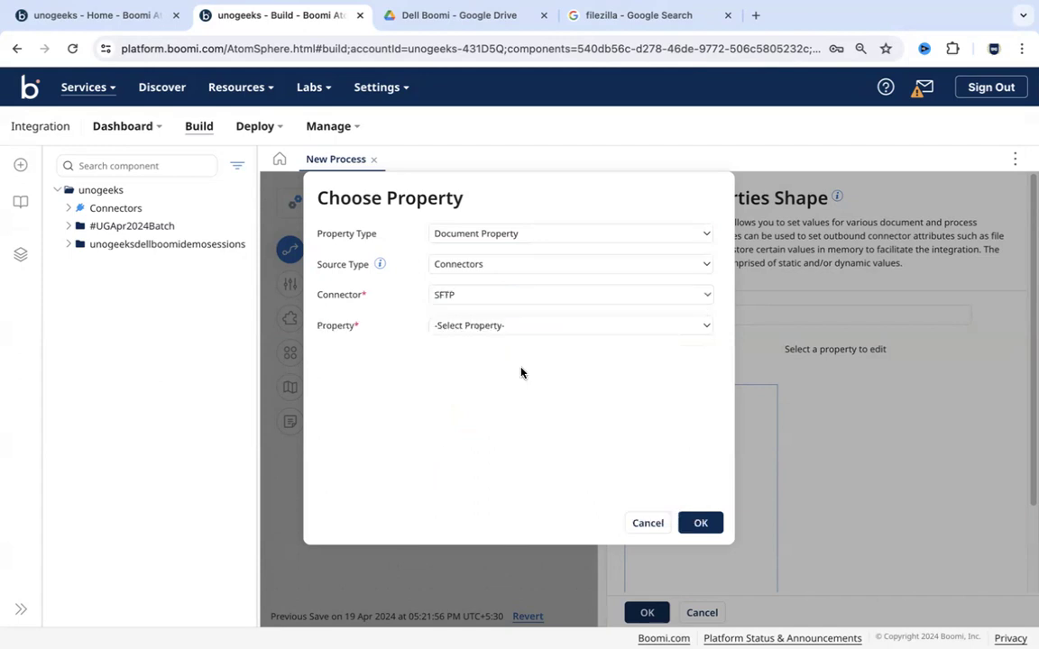
left_click(568, 328)
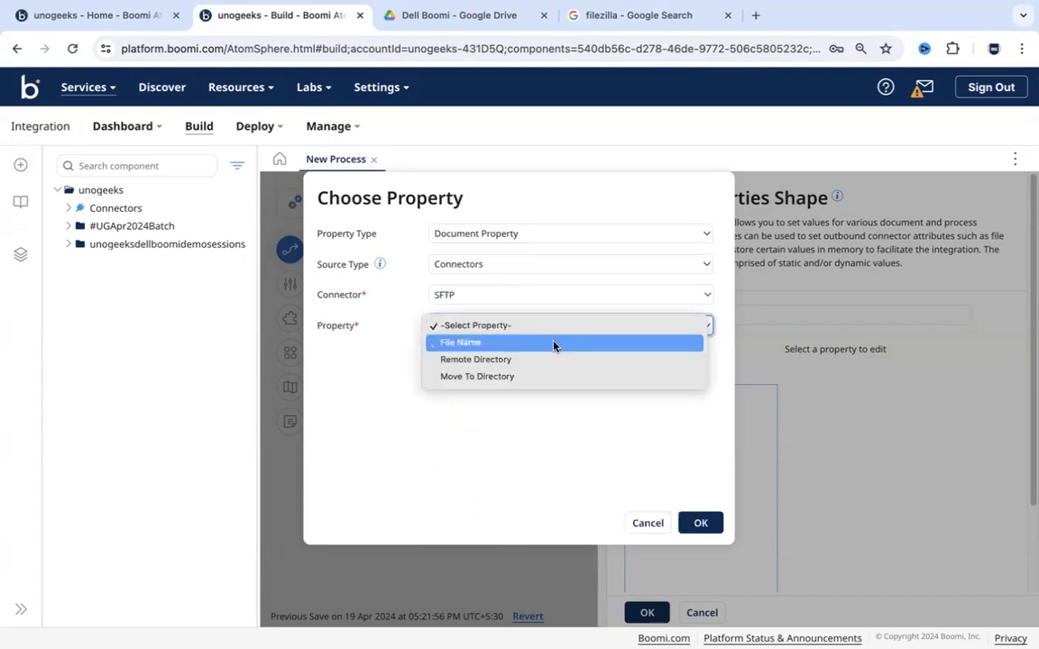
left_click(554, 343)
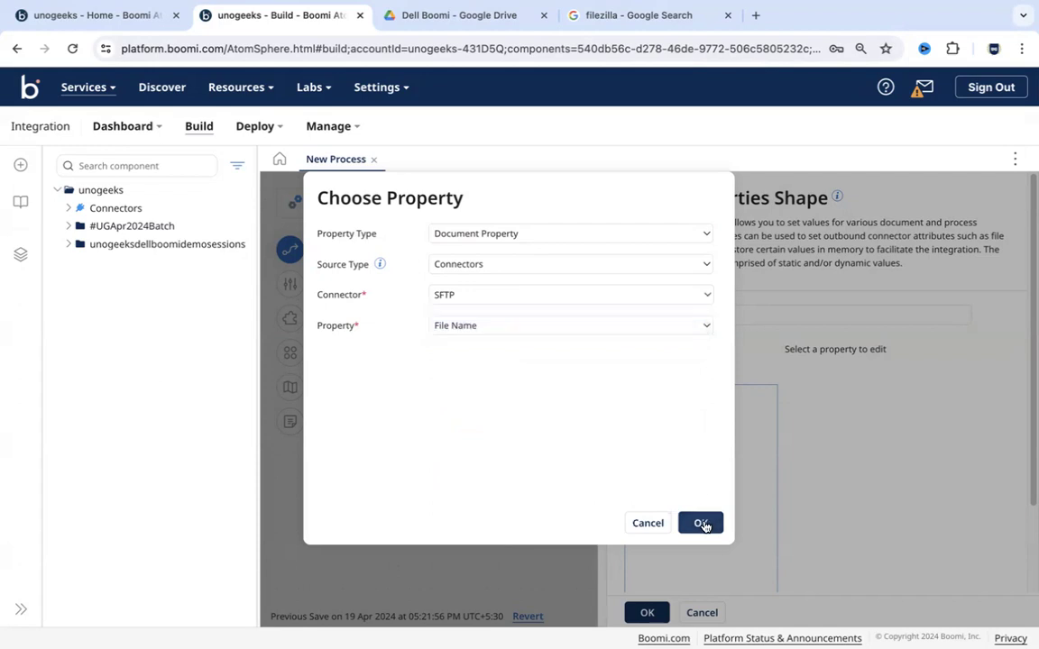
left_click(699, 523)
left_click(716, 401)
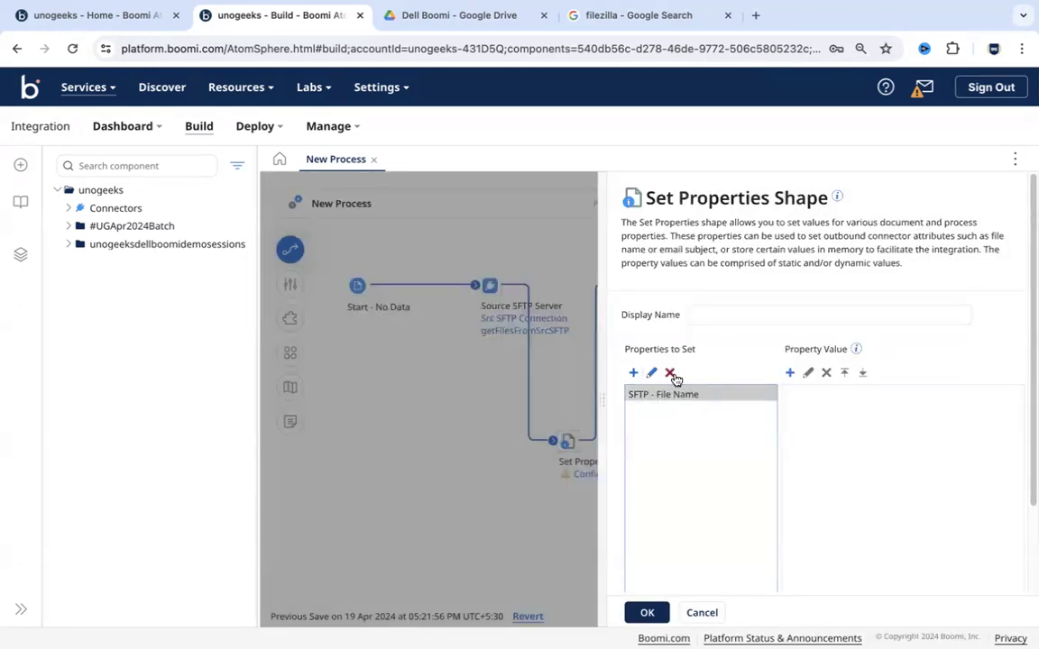
- Add a value for the SFTP File Name property and set its parameter type to Document Property
left_click(789, 373)
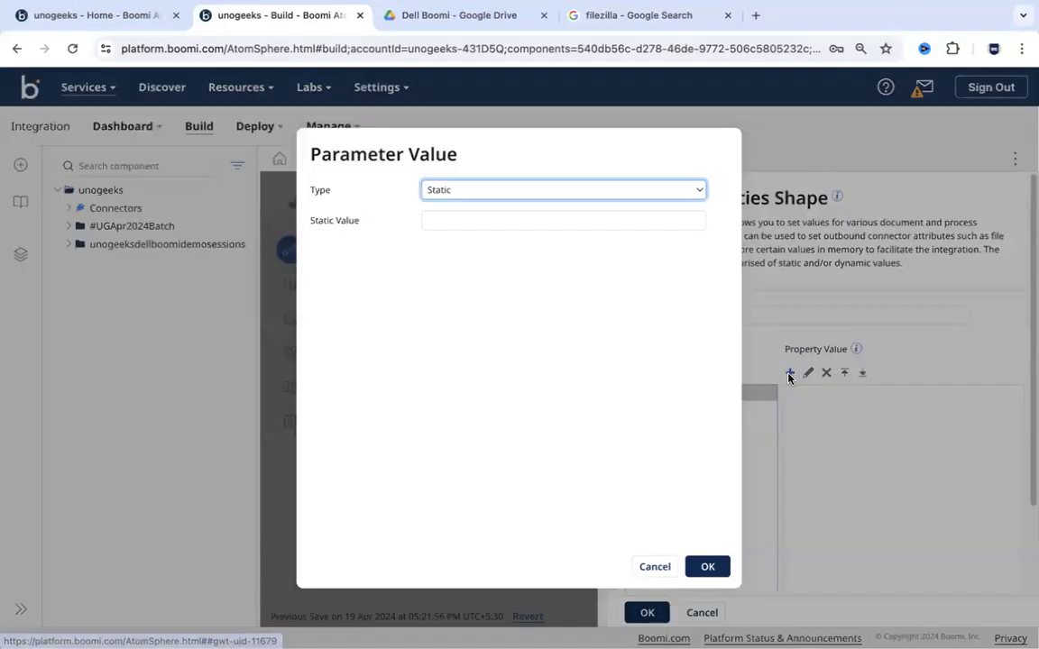
left_click(652, 191)
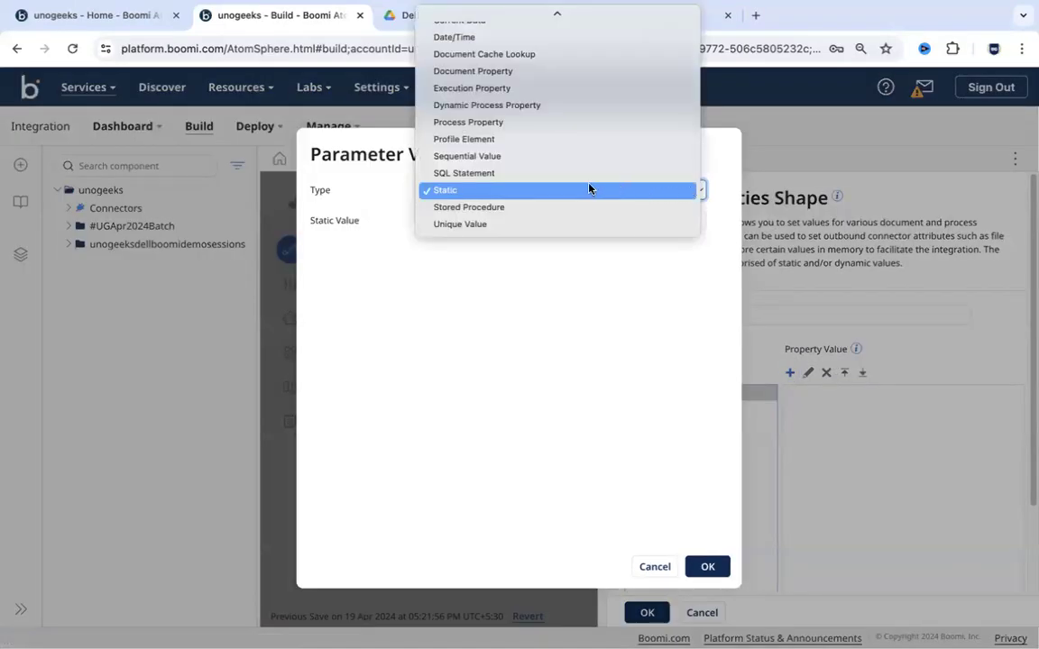
mouse_move(557, 13)
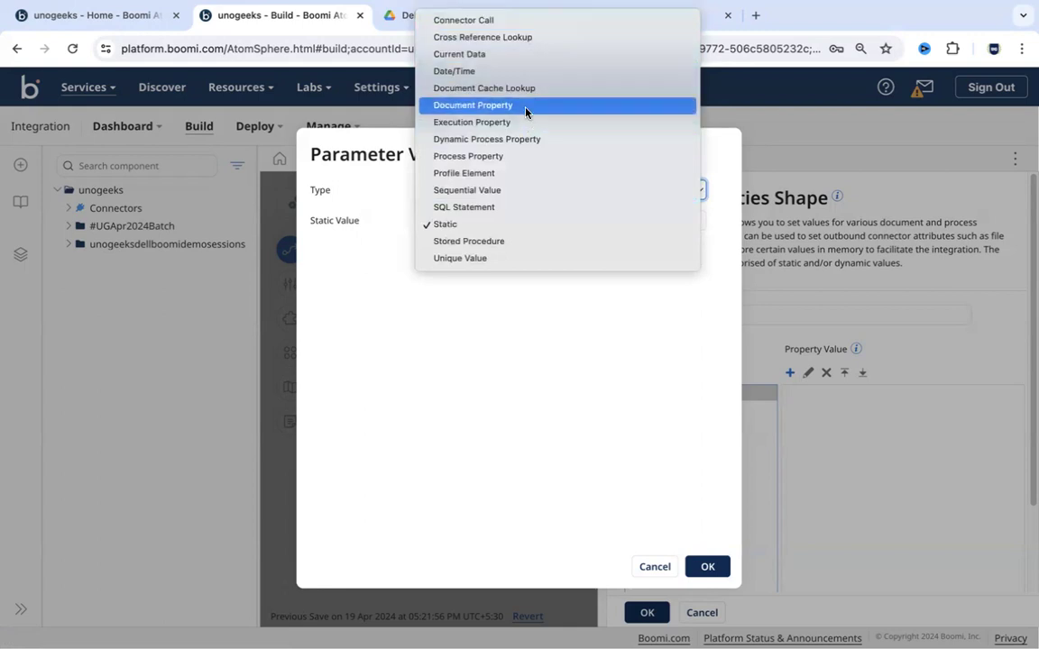
left_click(515, 156)
left_click(616, 189)
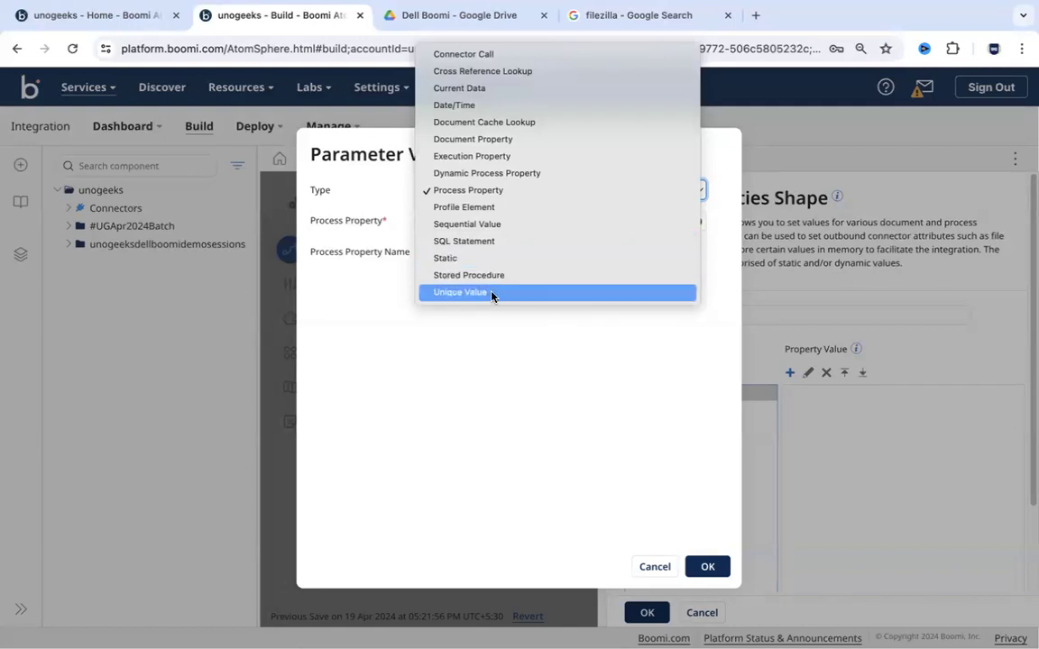
left_click(477, 225)
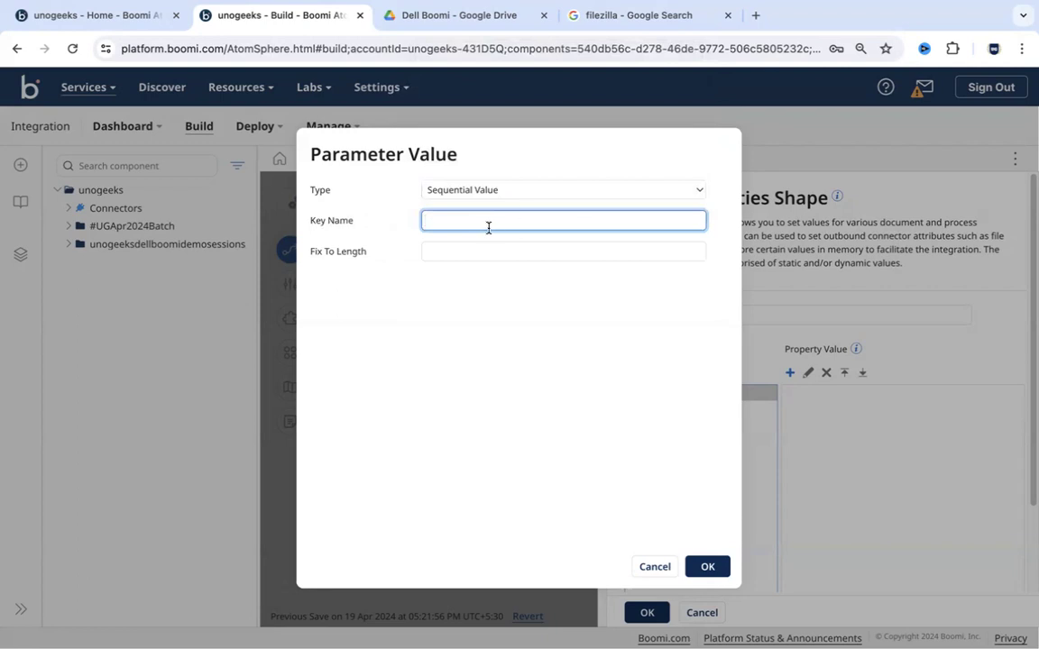
left_click(621, 195)
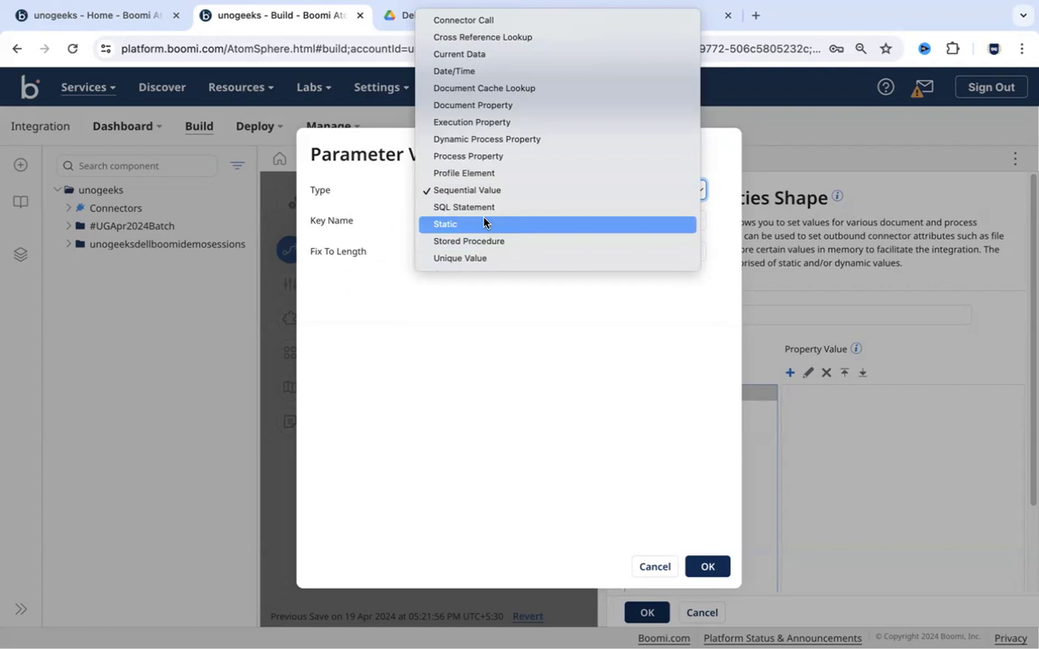
left_click(451, 104)
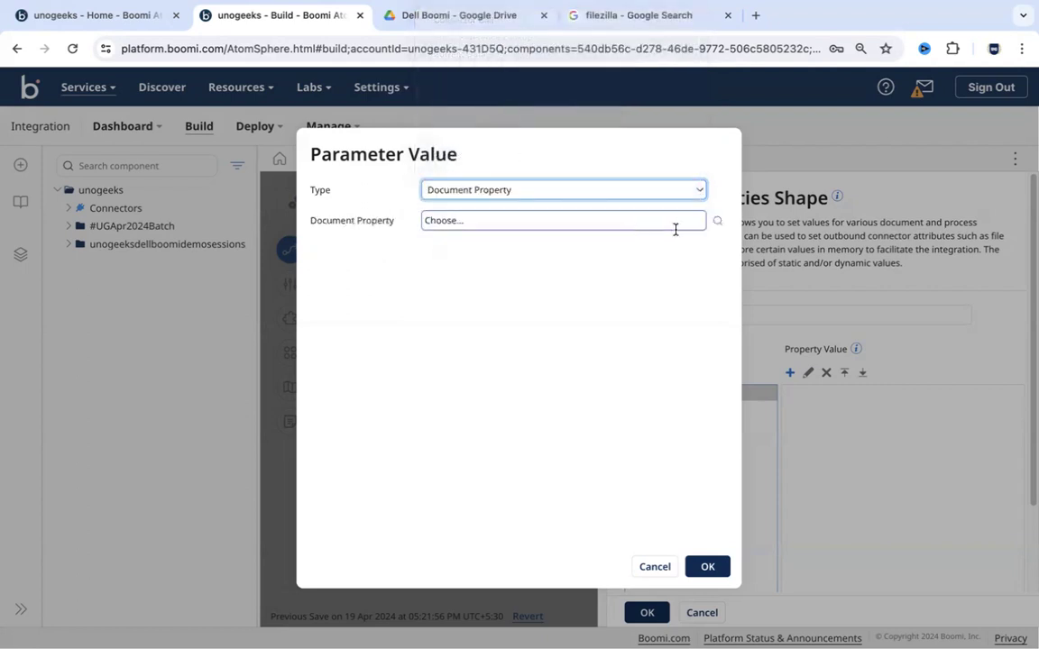
- Choose the SFTP connector's File Name as the document property and confirm the parameter value
left_click(716, 221)
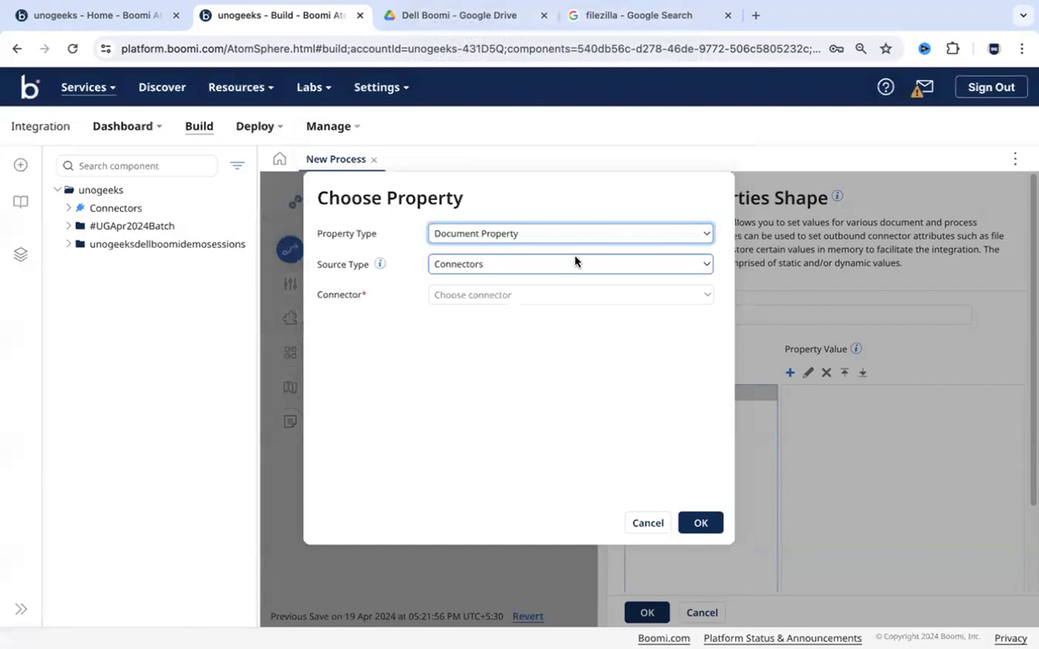
left_click(575, 262)
left_click(575, 261)
left_click(587, 297)
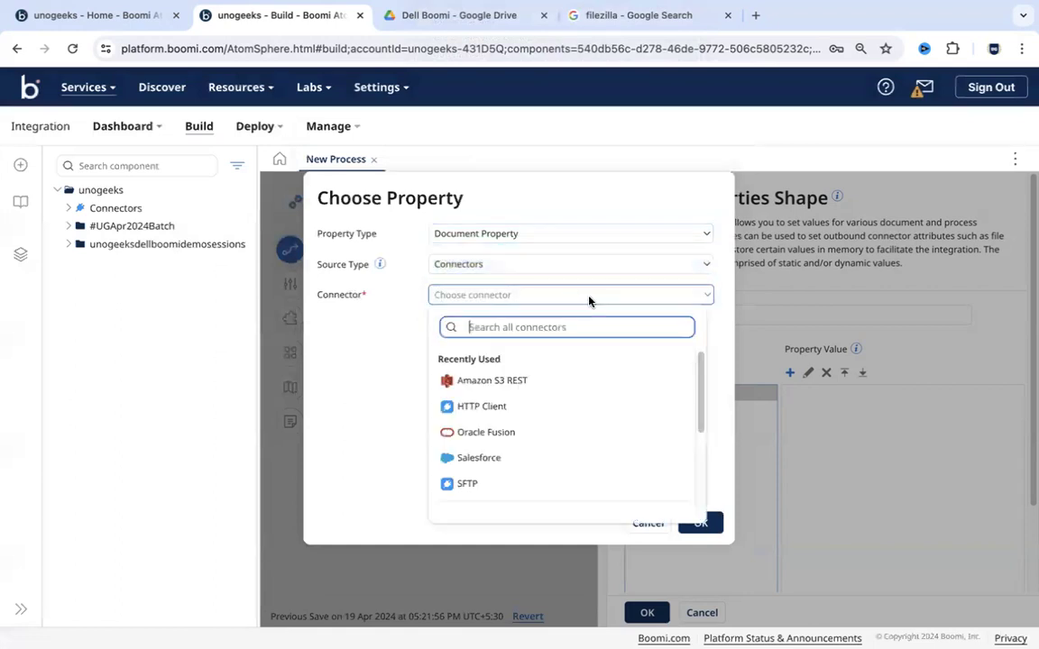
type("sft")
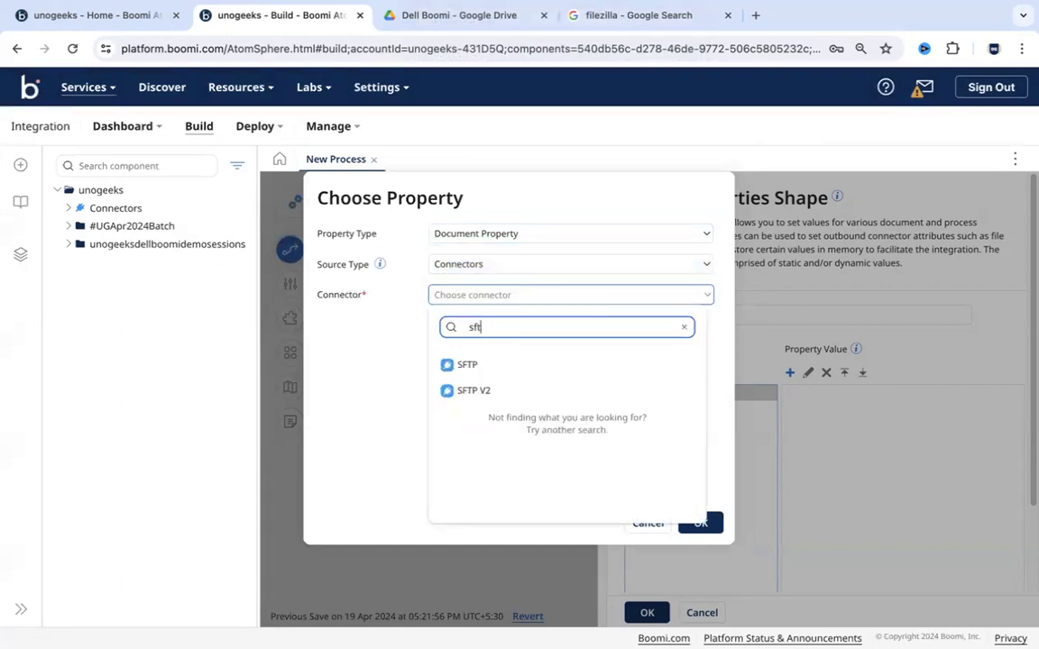
left_click(548, 360)
left_click(613, 325)
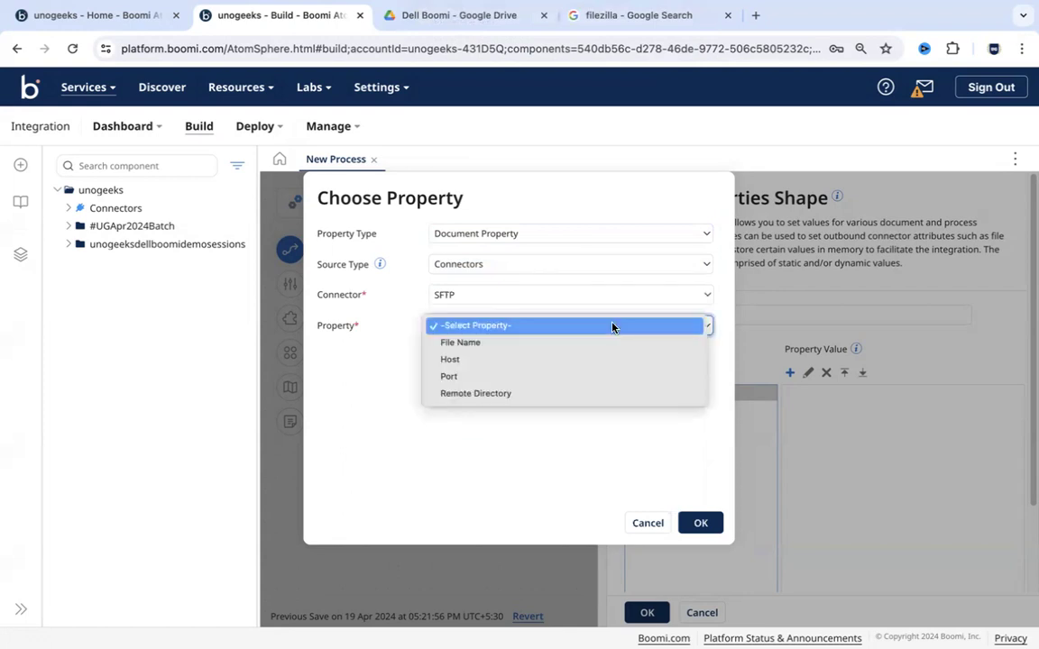
left_click(593, 344)
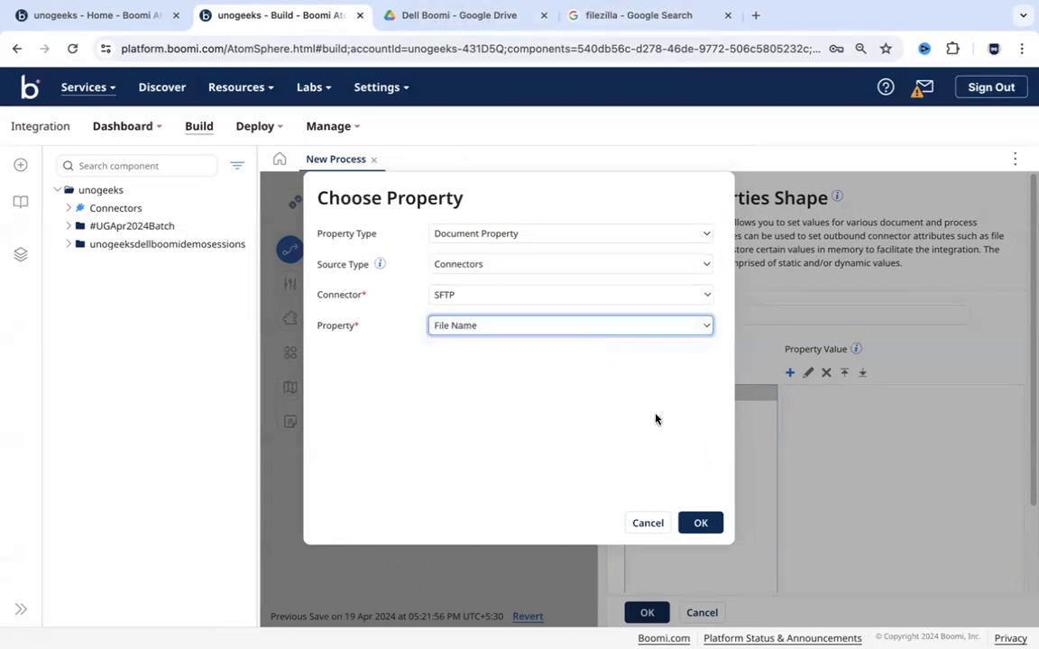
left_click(700, 523)
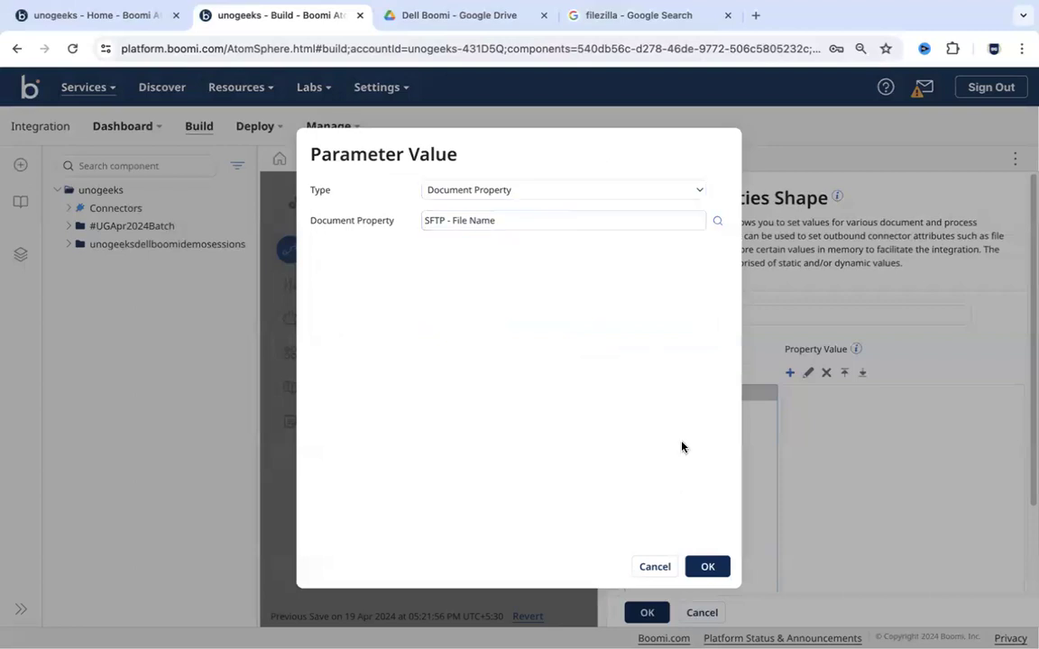
left_click(711, 566)
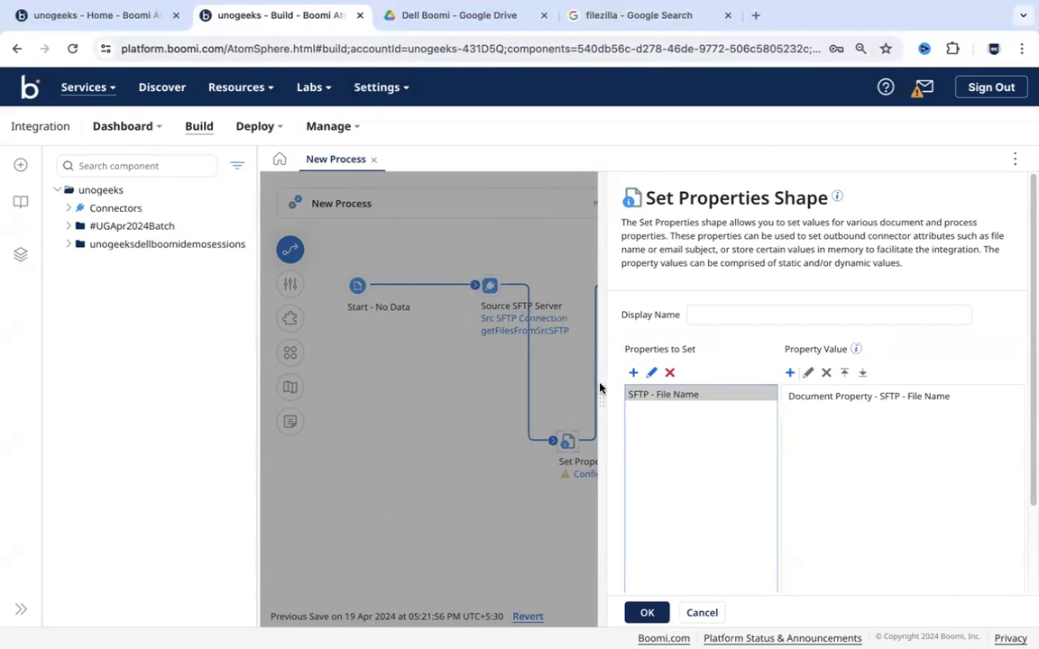
- Save the process with the Set Properties configuration applied and auto-arrange its shapes
left_click(646, 613)
left_click(992, 203)
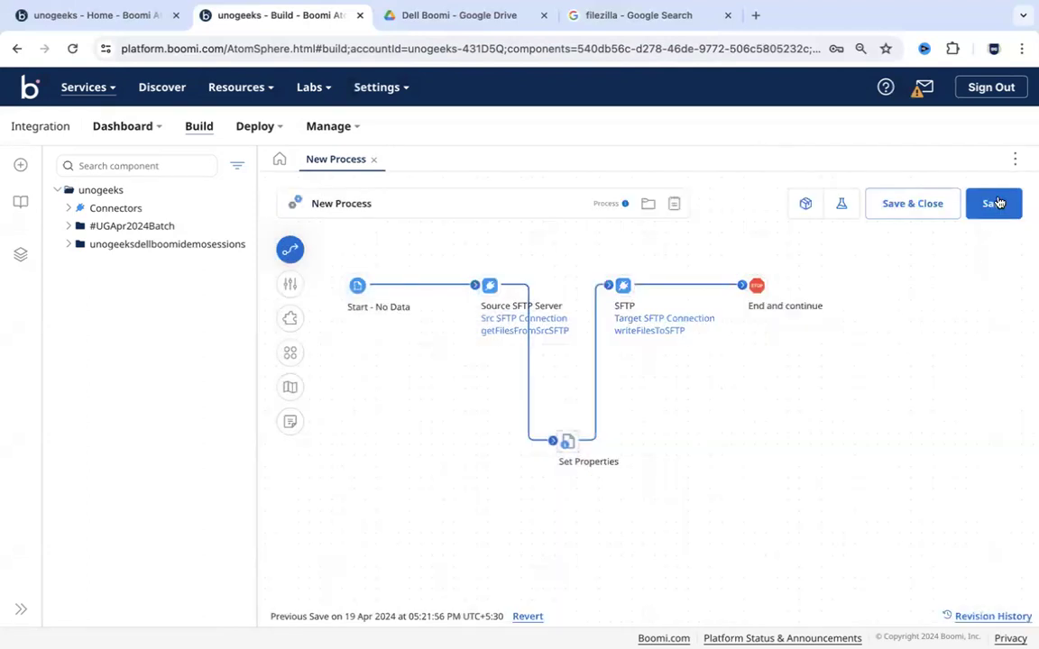
left_click(290, 354)
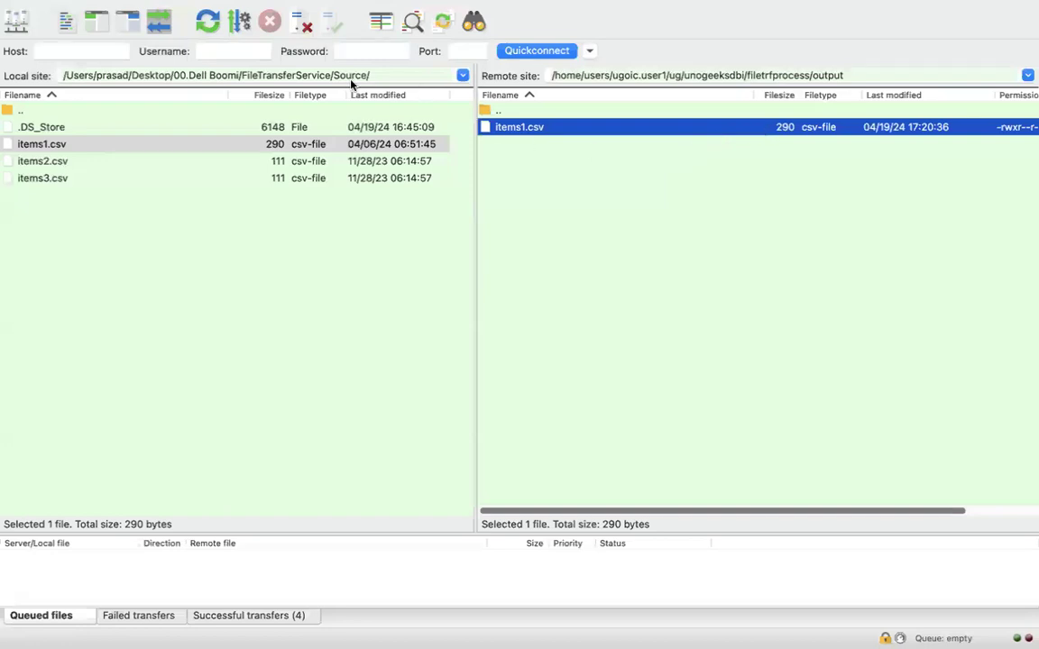
- Switch to FileZilla and delete items1.csv from the remote output directory
right_click(552, 129)
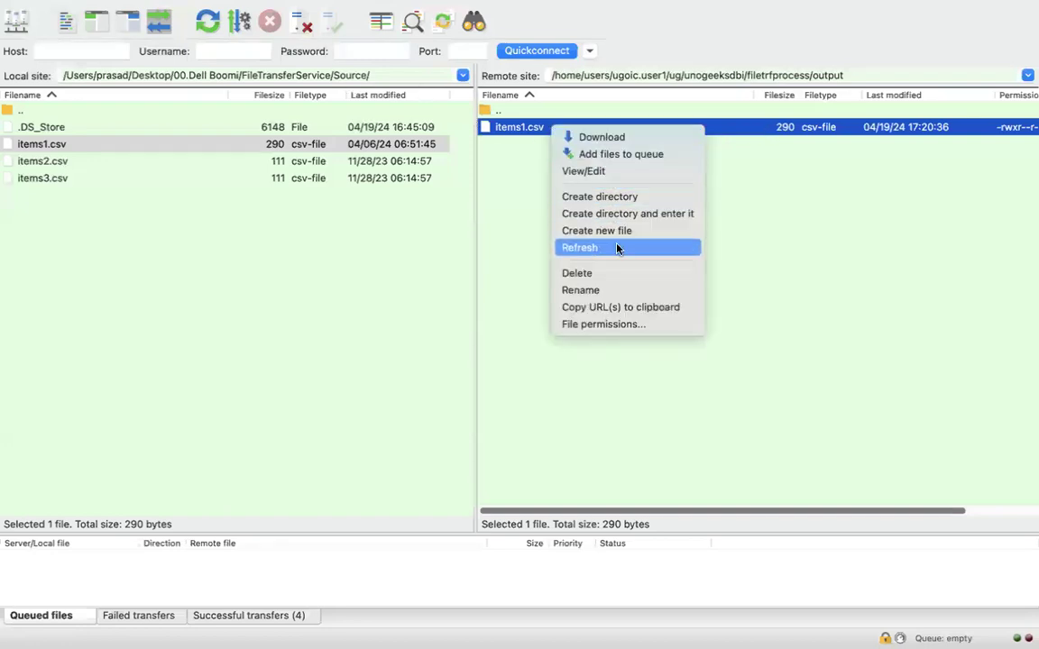
left_click(608, 273)
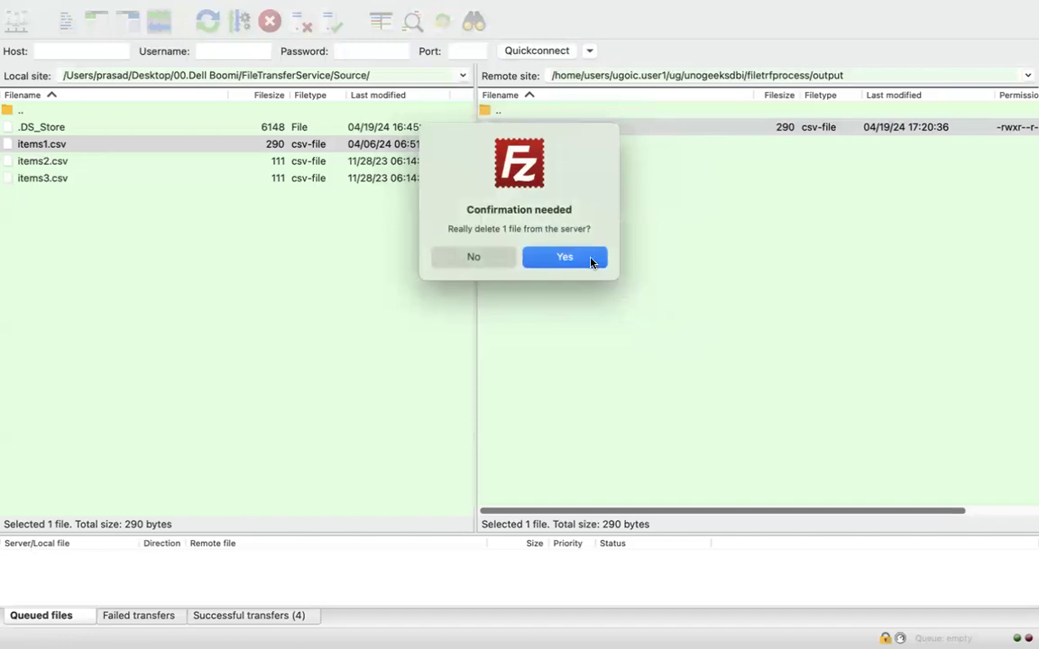
left_click(564, 258)
- Switch back to Boomi and review the options of the target's writeFilesToSFTP operation, saving and closing it
key("ctrl+Right")
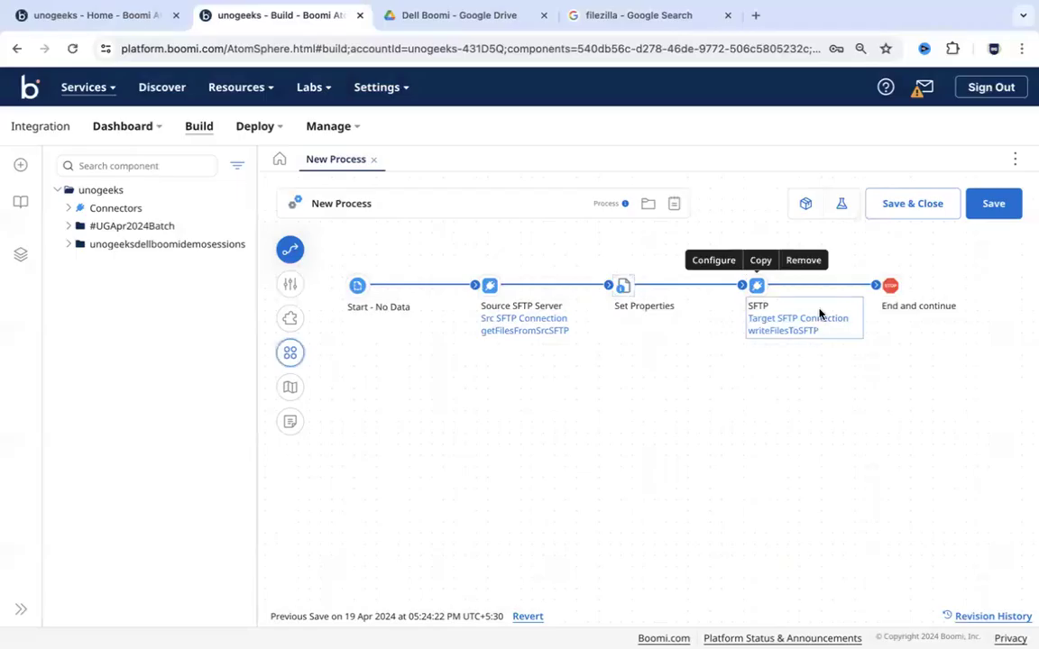
left_click(790, 332)
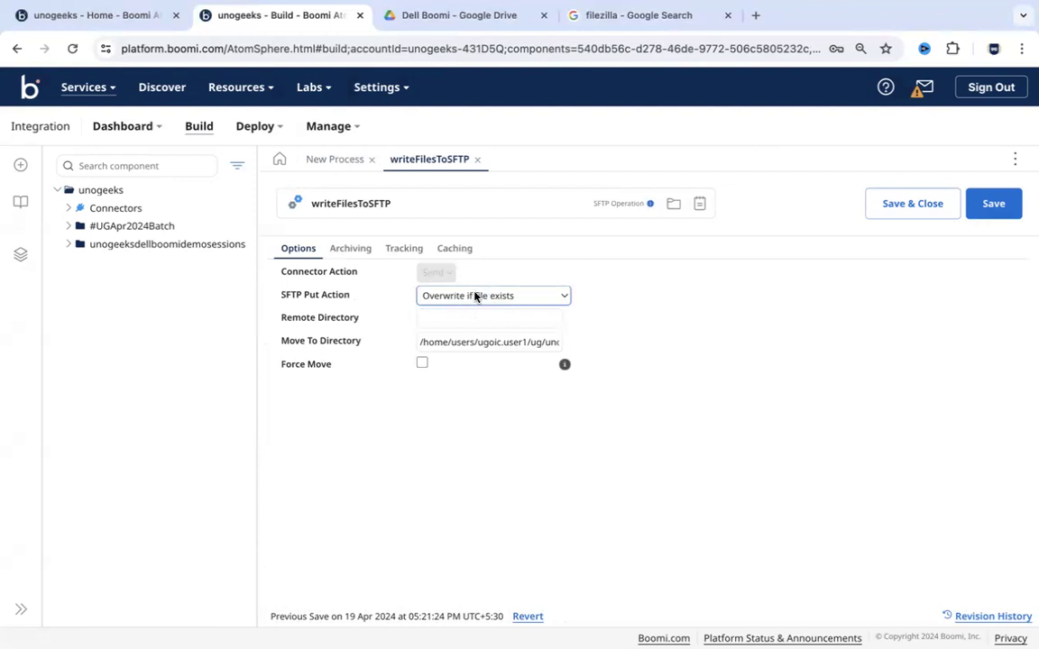
left_click(927, 205)
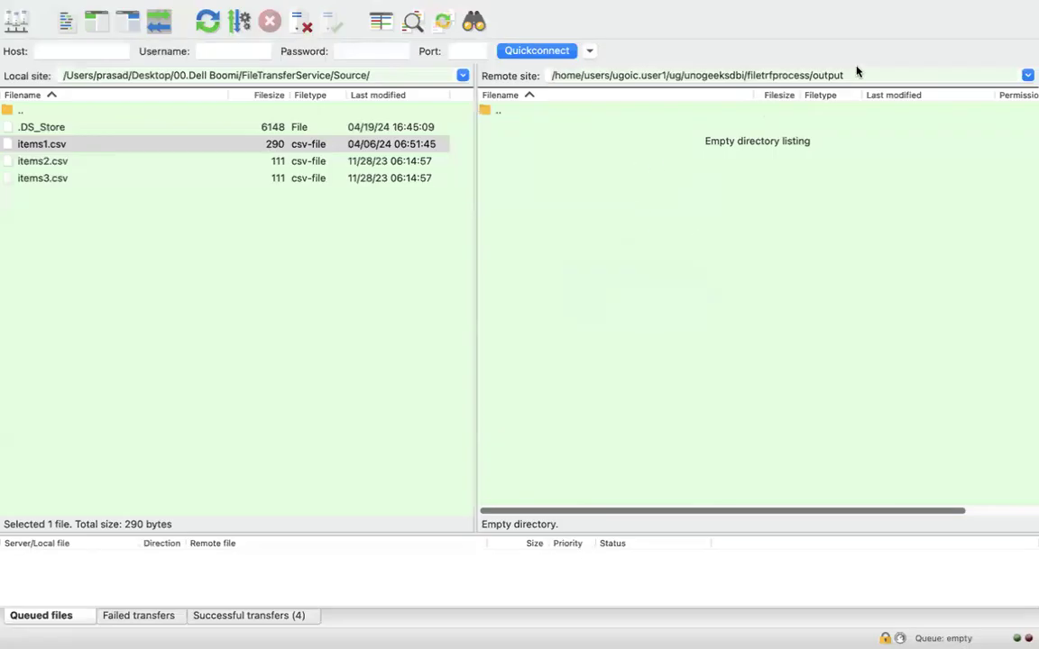
- Switch to FileZilla and open the remote filetrfprocess/input directory to check the source files
left_click(830, 75)
type("input")
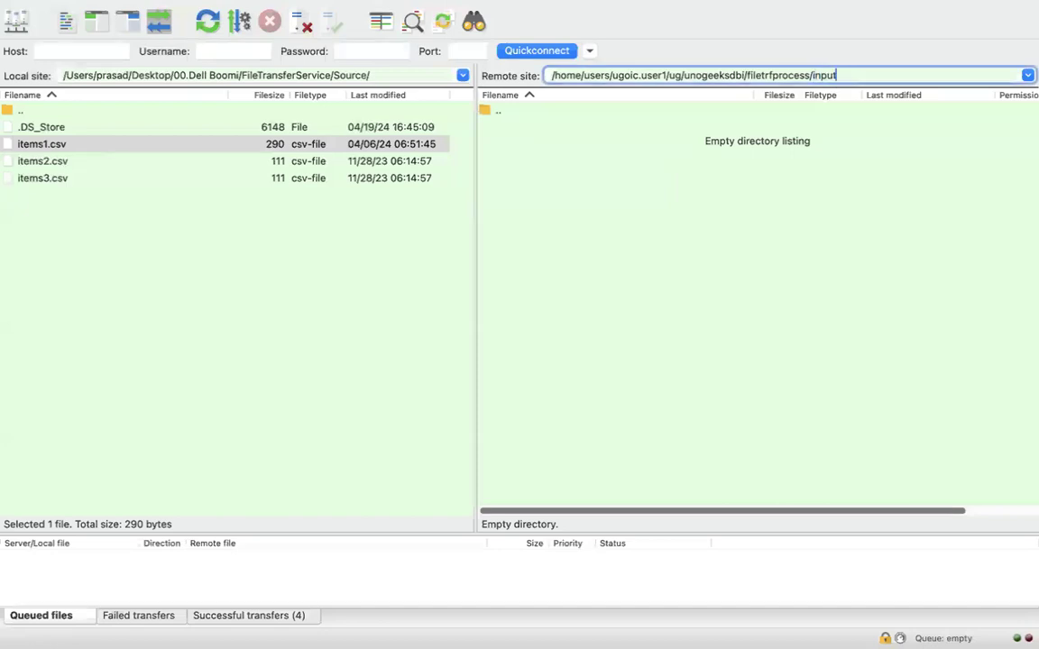
key("Return")
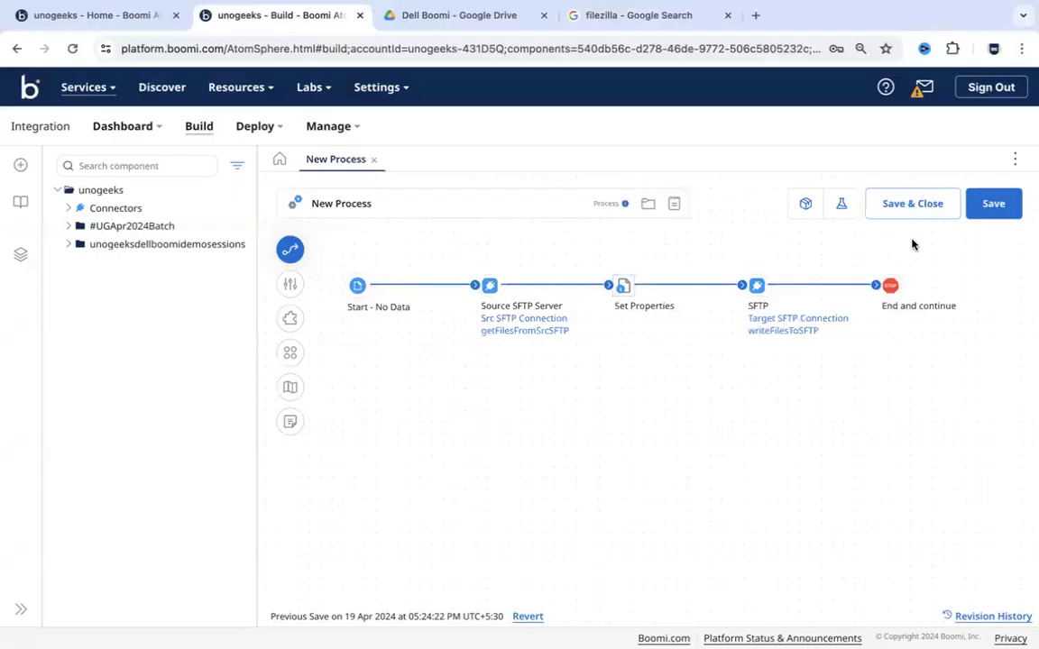
- Switch back to Boomi and save and test the process on the atom attached to the Test environment
left_click(843, 206)
left_click(629, 398)
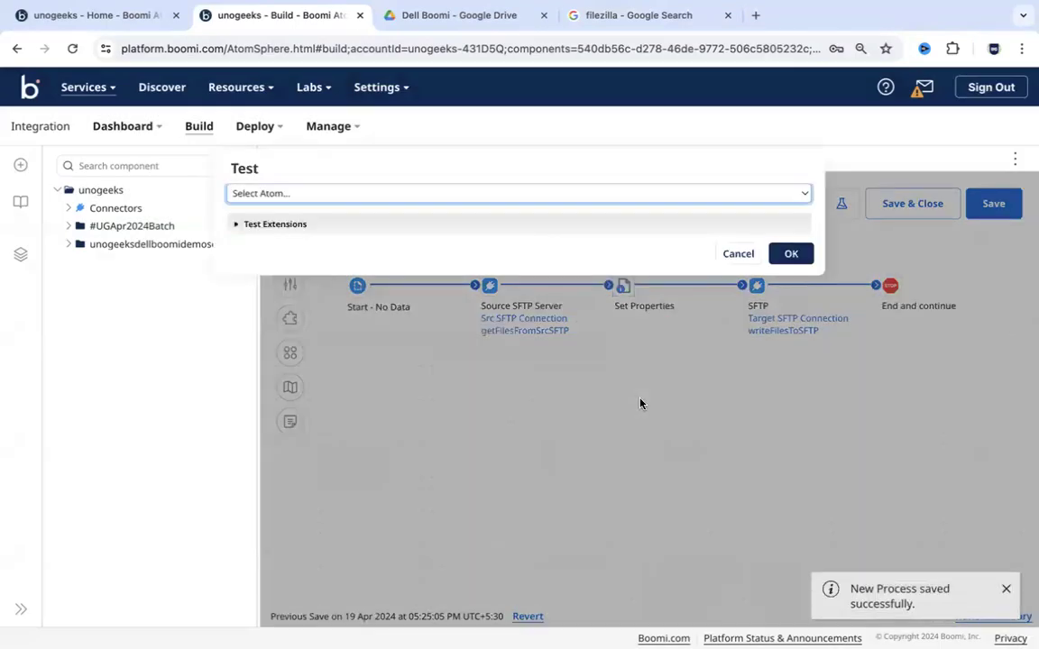
left_click(617, 195)
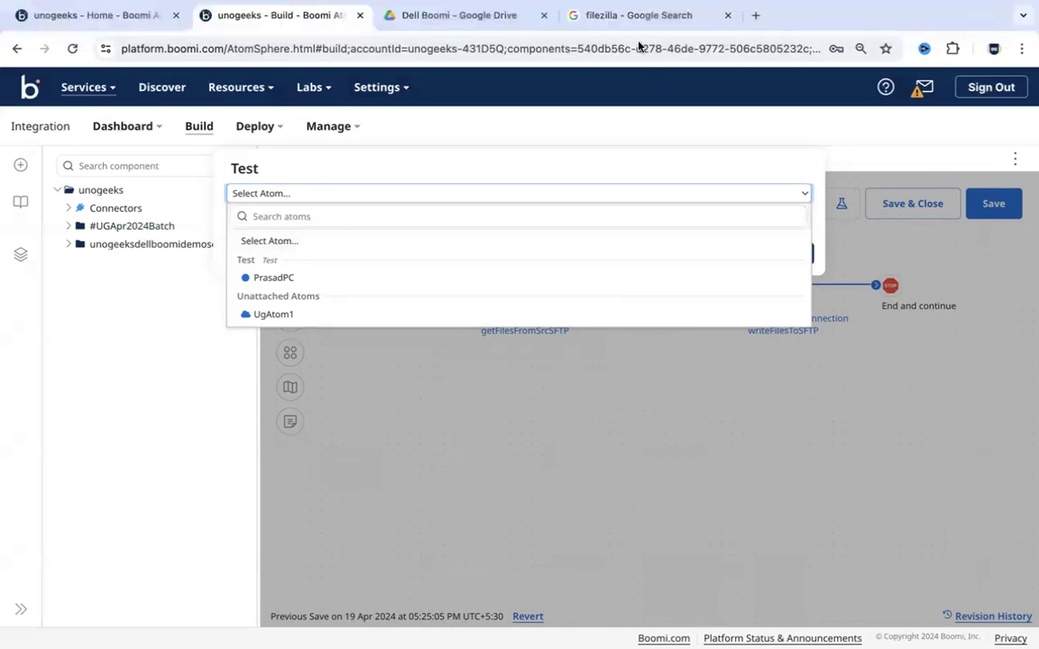
left_click(296, 277)
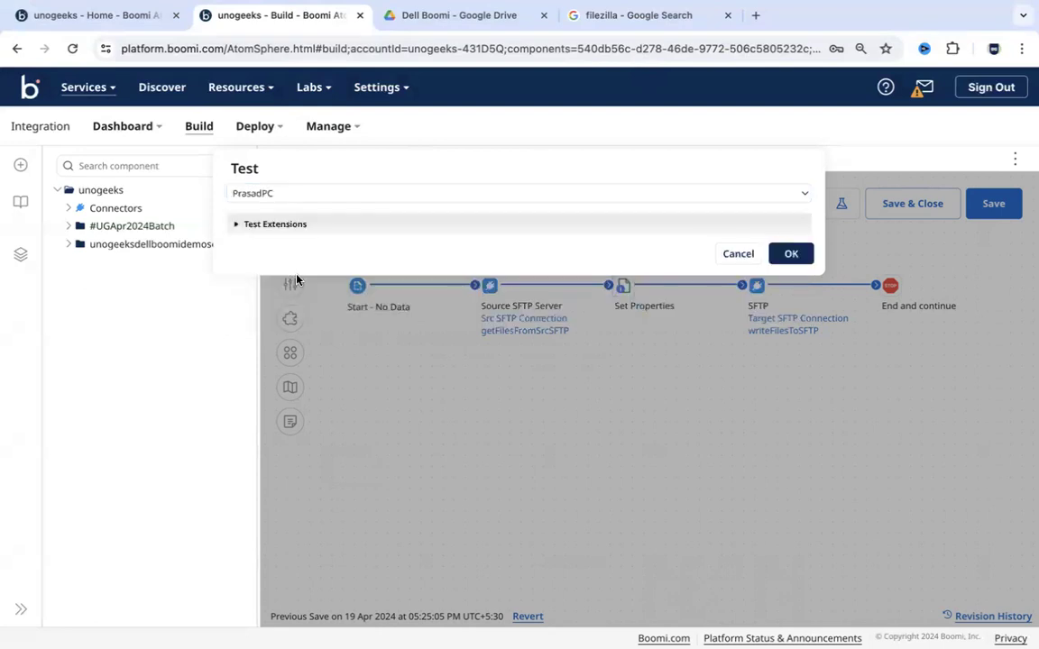
left_click(783, 253)
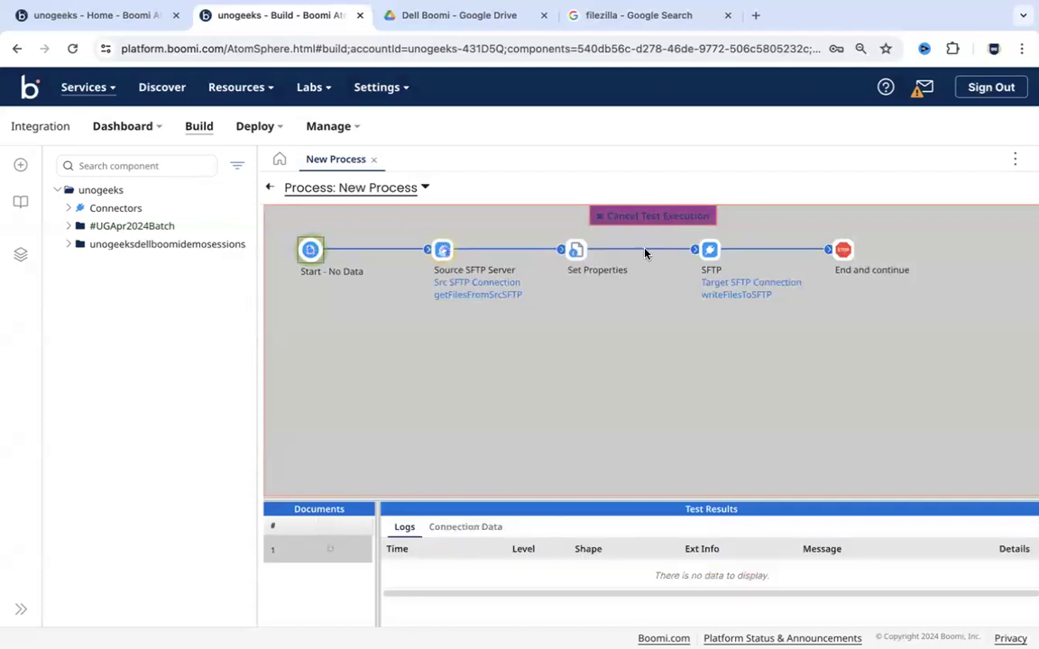
left_click(669, 224)
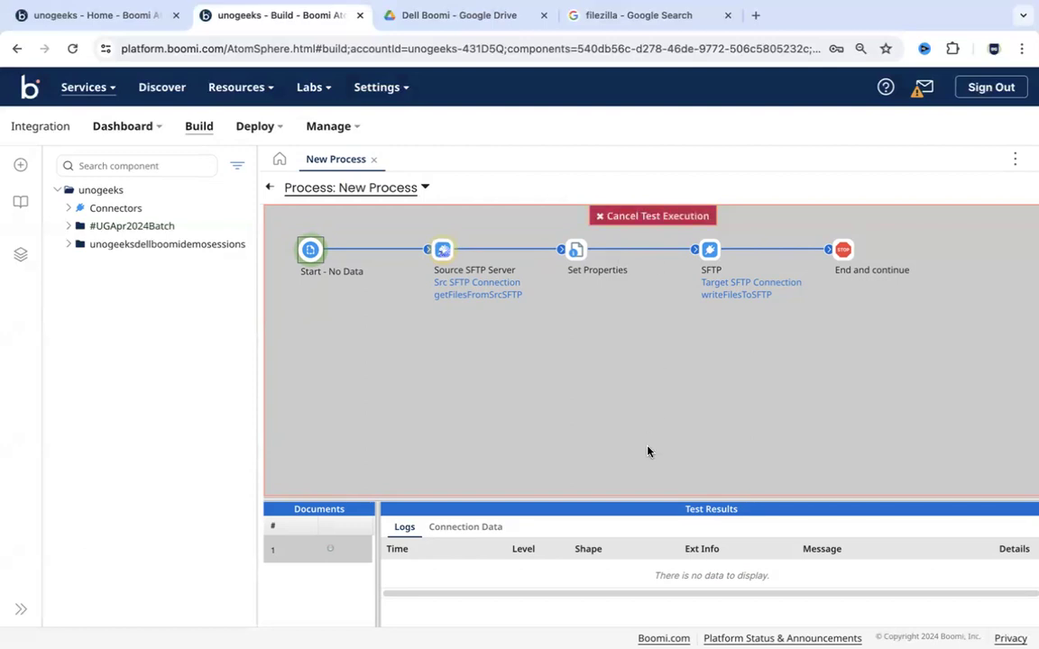
- Enlarge the test results area and inspect the Source SFTP Server shape's source data and connection data
left_click_drag(649, 498, 646, 399)
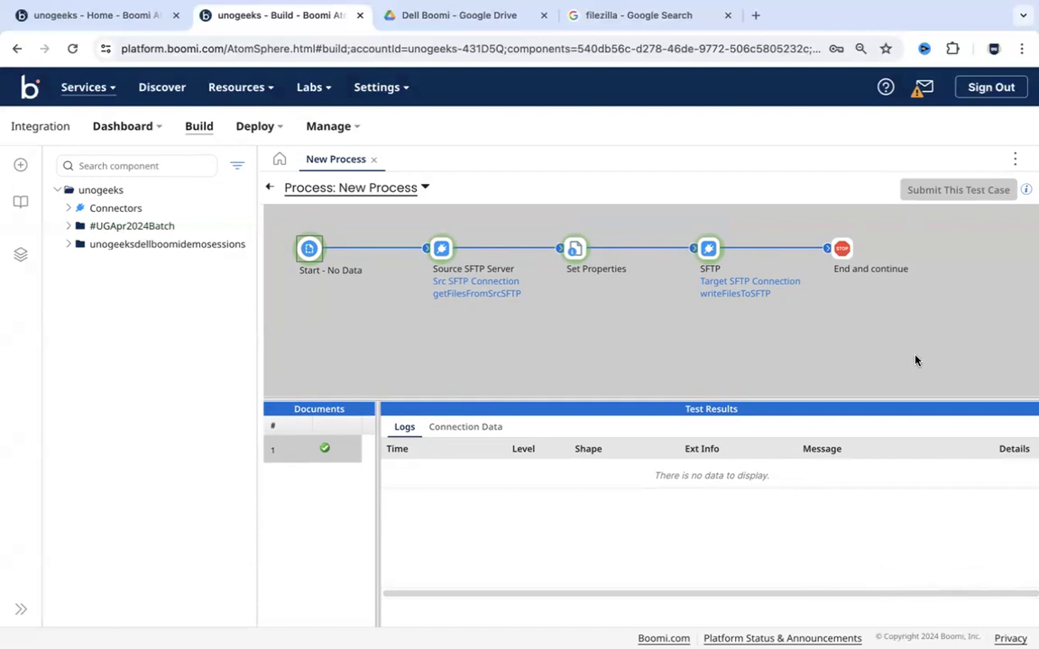
left_click(443, 257)
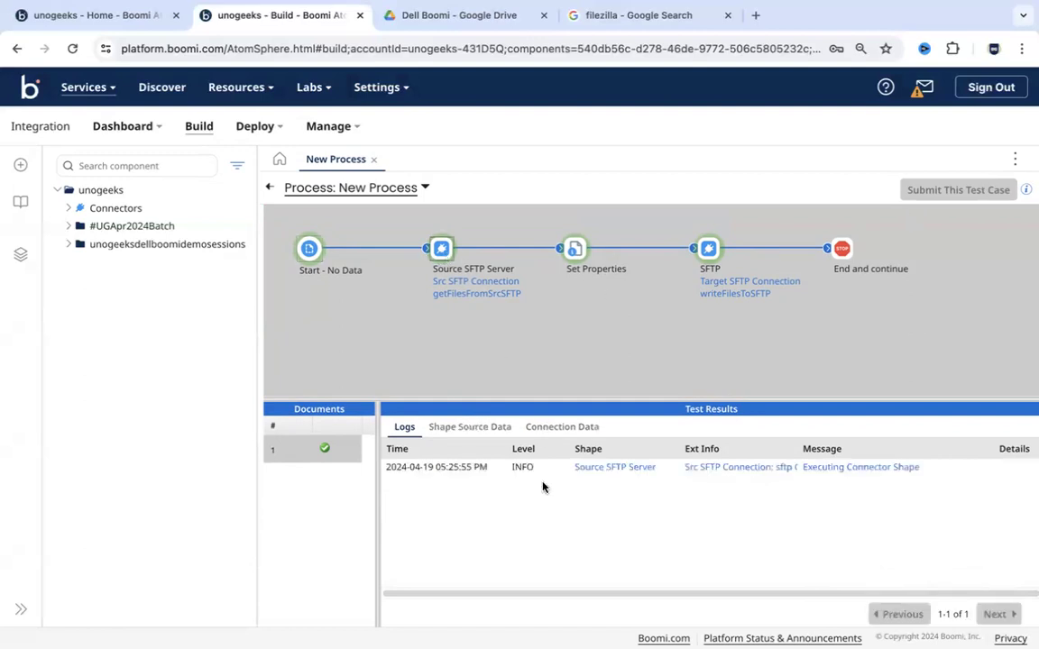
left_click(484, 437)
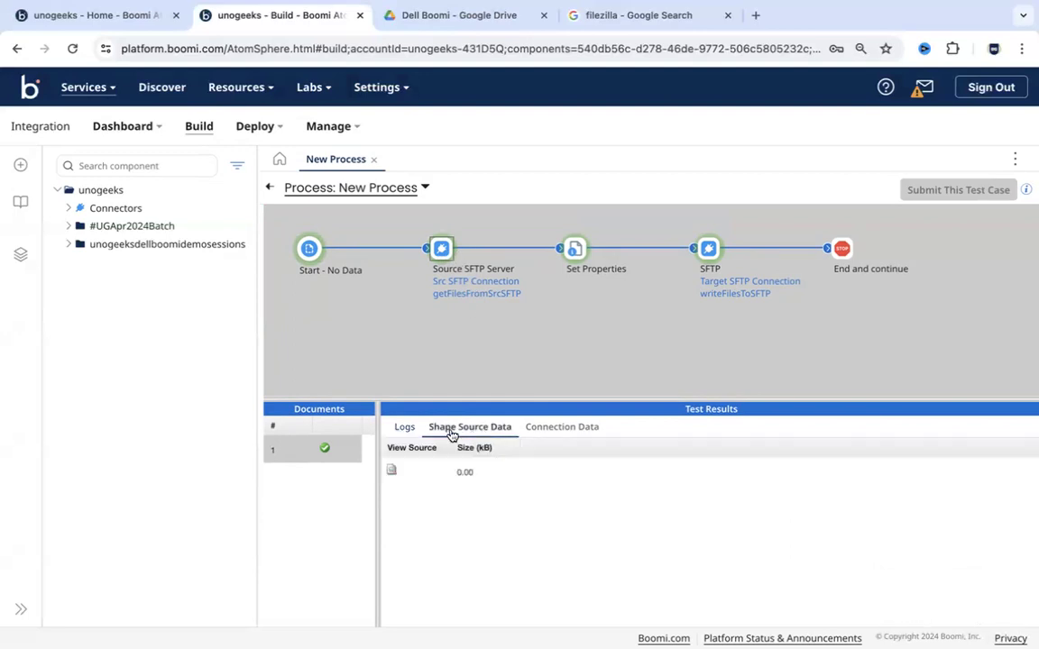
left_click(391, 471)
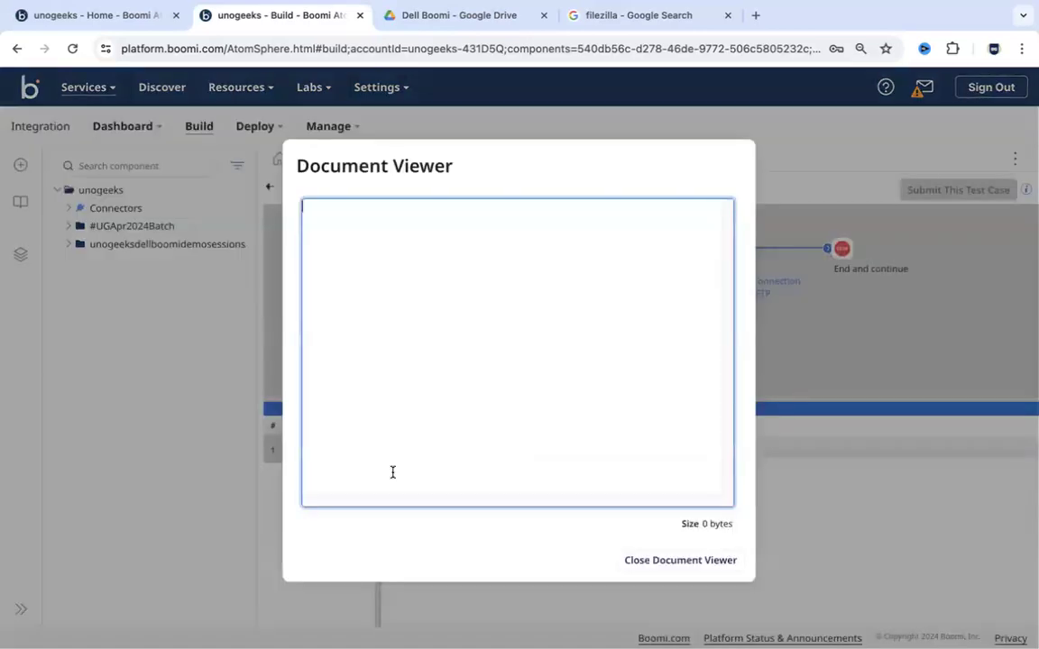
left_click(671, 563)
left_click(567, 433)
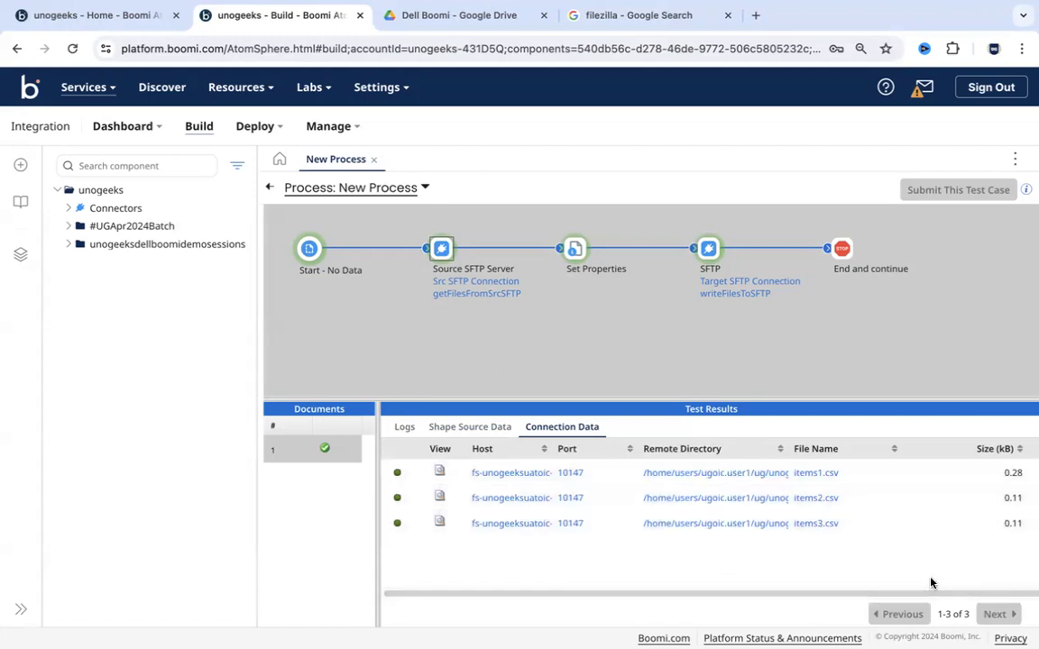
- Inspect the test logs of the Set Properties shape and the target SFTP shape
left_click(576, 262)
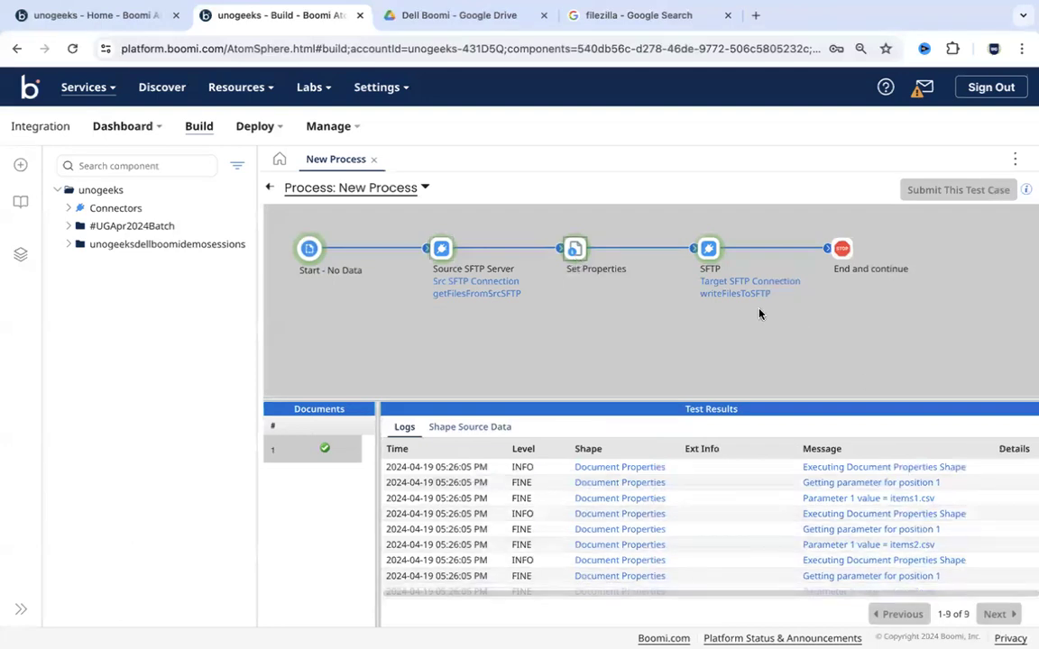
left_click(725, 277)
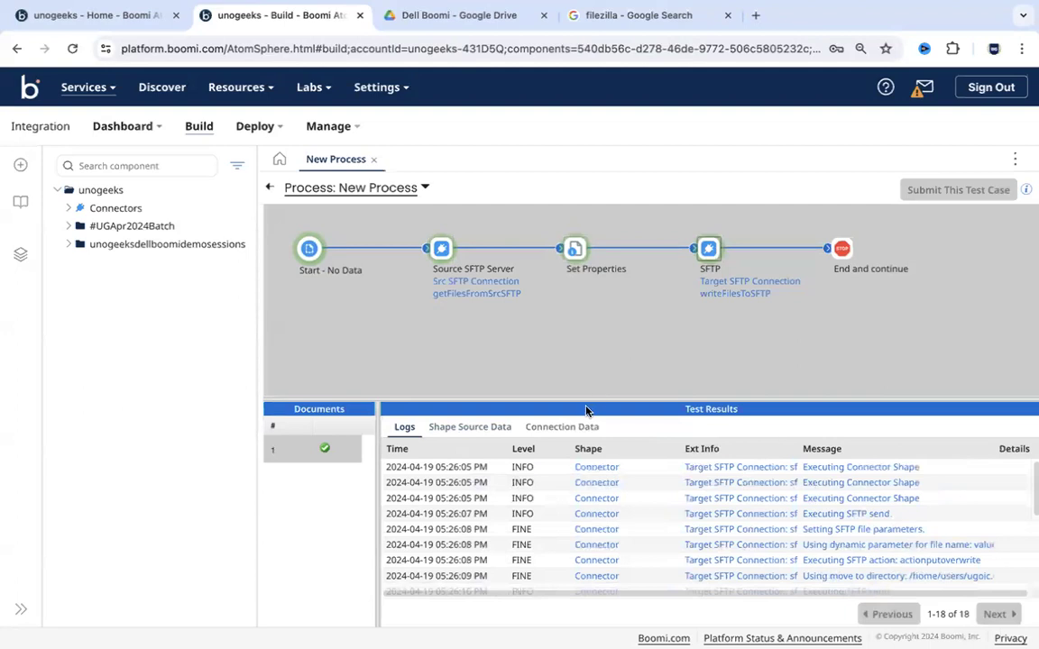
- Inspect the target SFTP shape's connection data, and switch to FileZilla to open the remote filetrfprocess/output directory
left_click(572, 429)
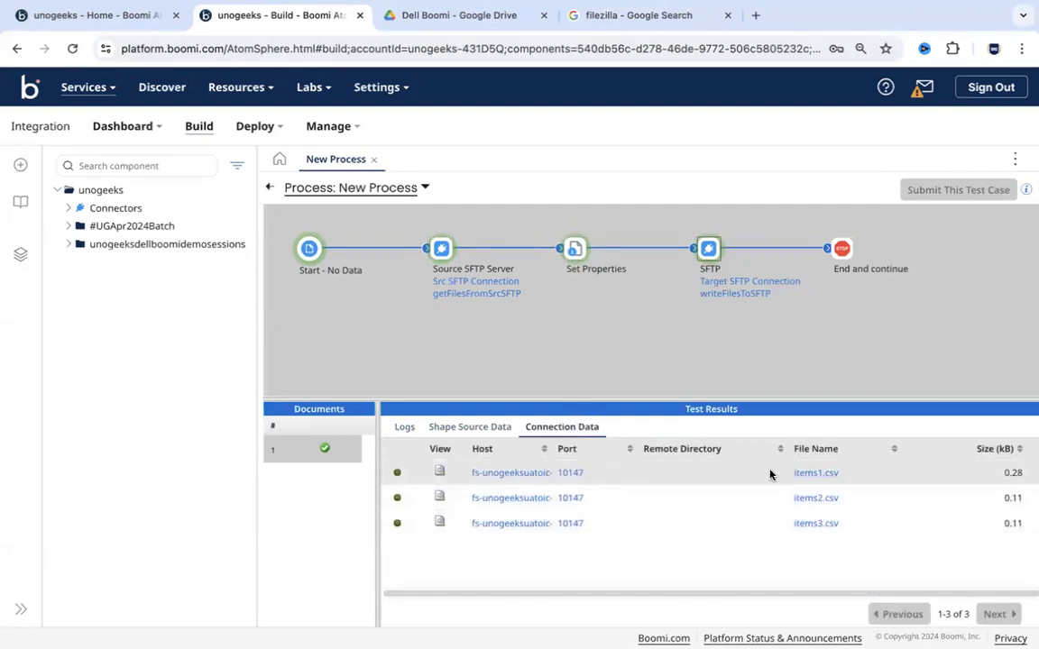
key("super+Tab")
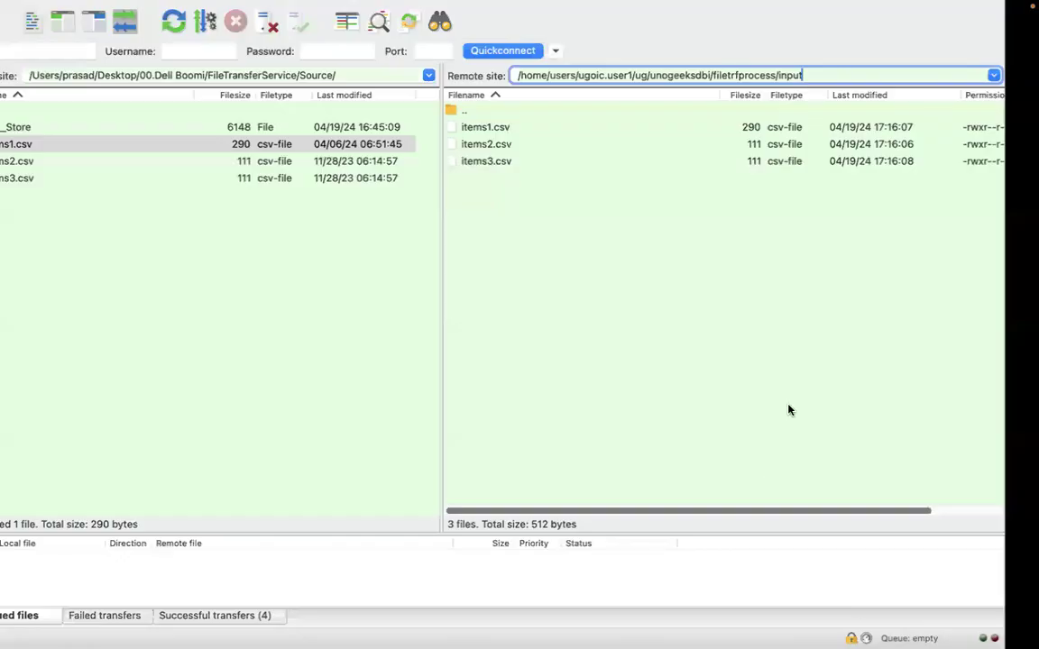
double_click(817, 75)
type("output")
key("Return")
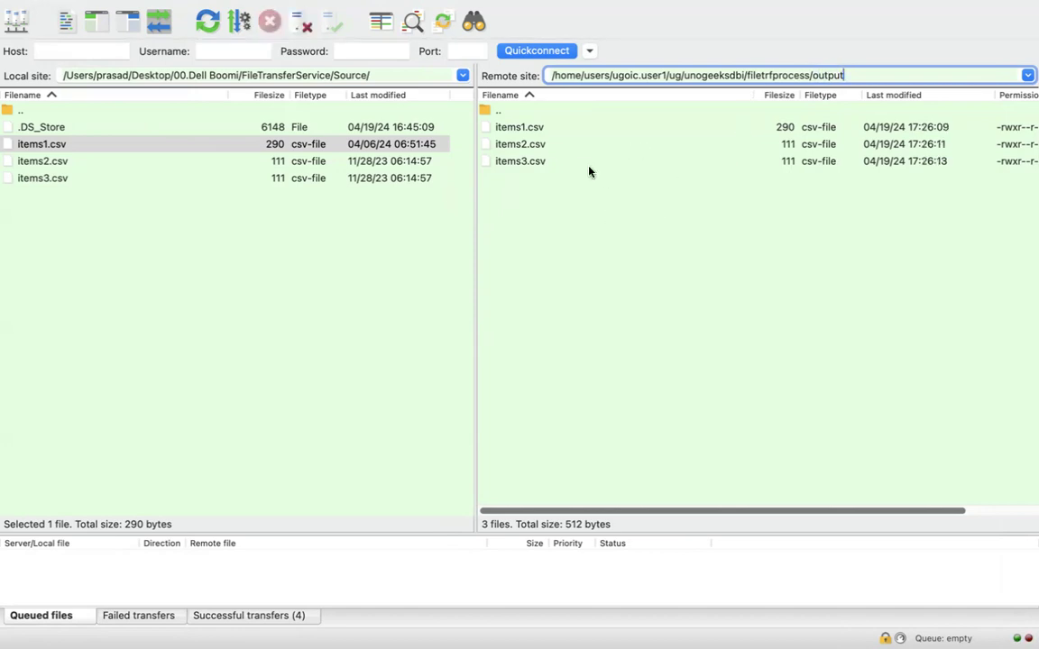
- Go up to the remote filetrfprocess directory and reopen its output folder to check the transferred files
key("BackSpace")
key("BackSpace")
key("BackSpace")
key("BackSpace")
key("BackSpace")
key("BackSpace")
key("BackSpace")
key("Return")
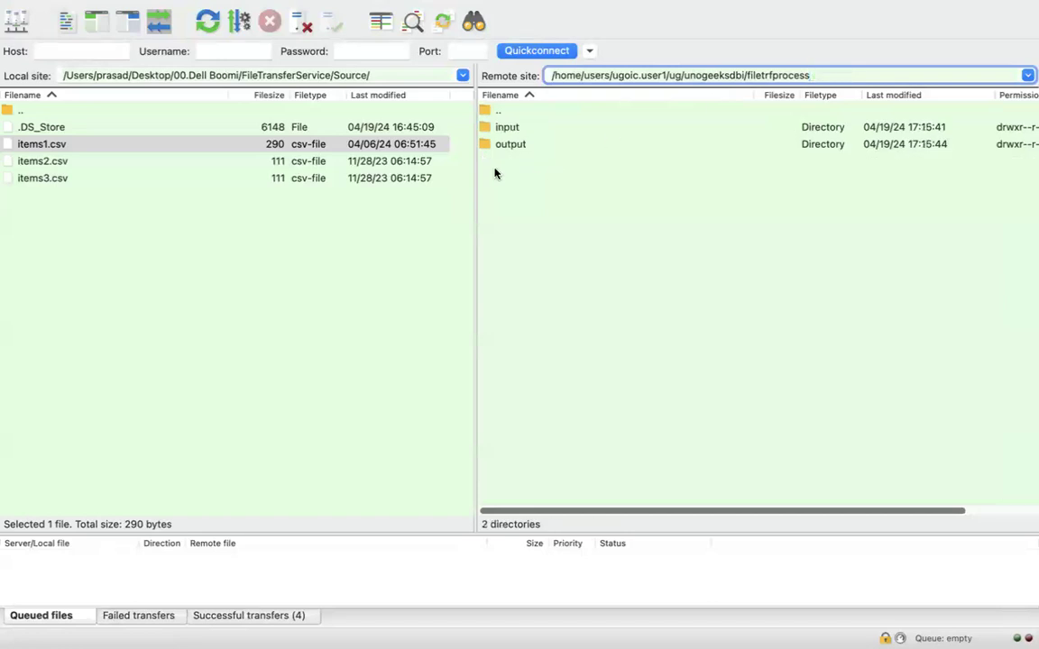
double_click(512, 144)
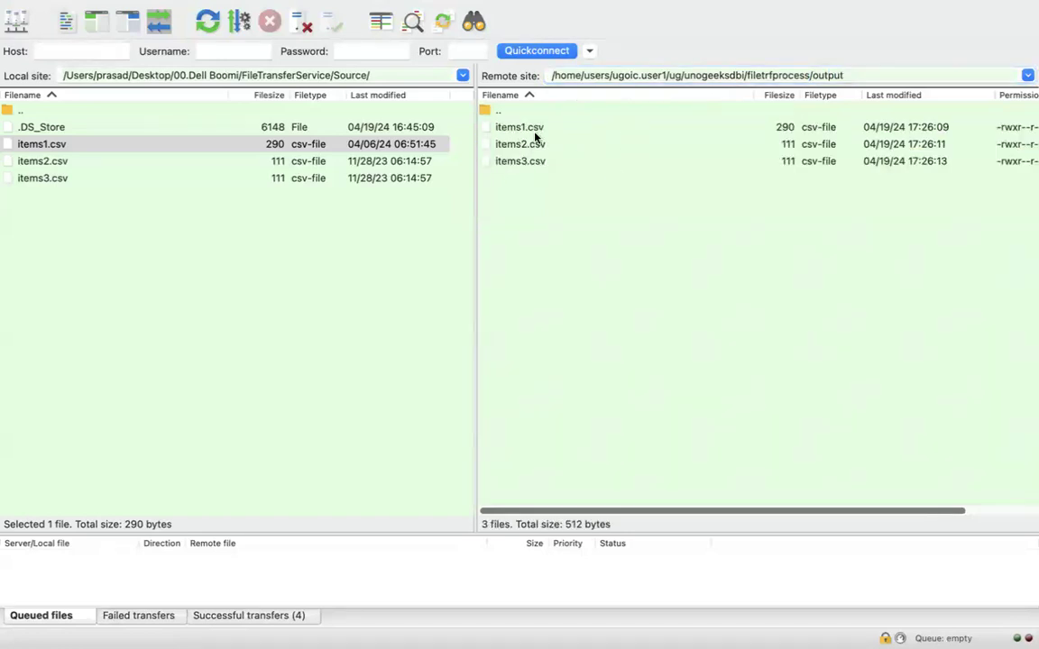
- Switch to PowerPoint to review the File Transfer Service slide
key("super+Tab")
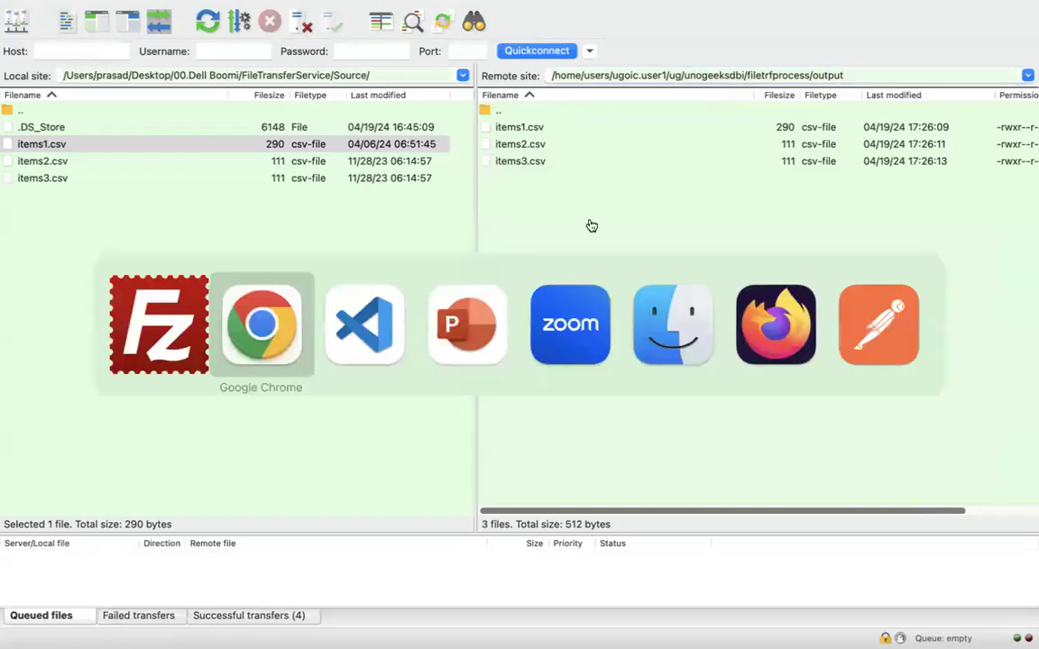
key("super+Tab")
key("super+Tab")
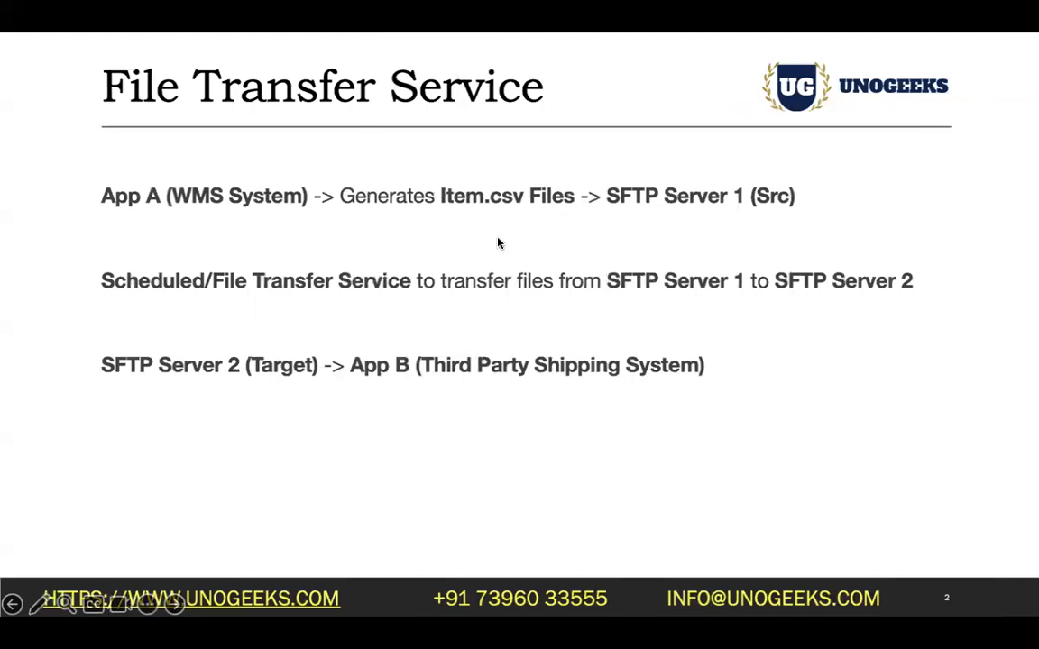
- Switch back to Boomi in Chrome and look at the available deployment options for the process
key("super+Tab")
key("super+Tab")
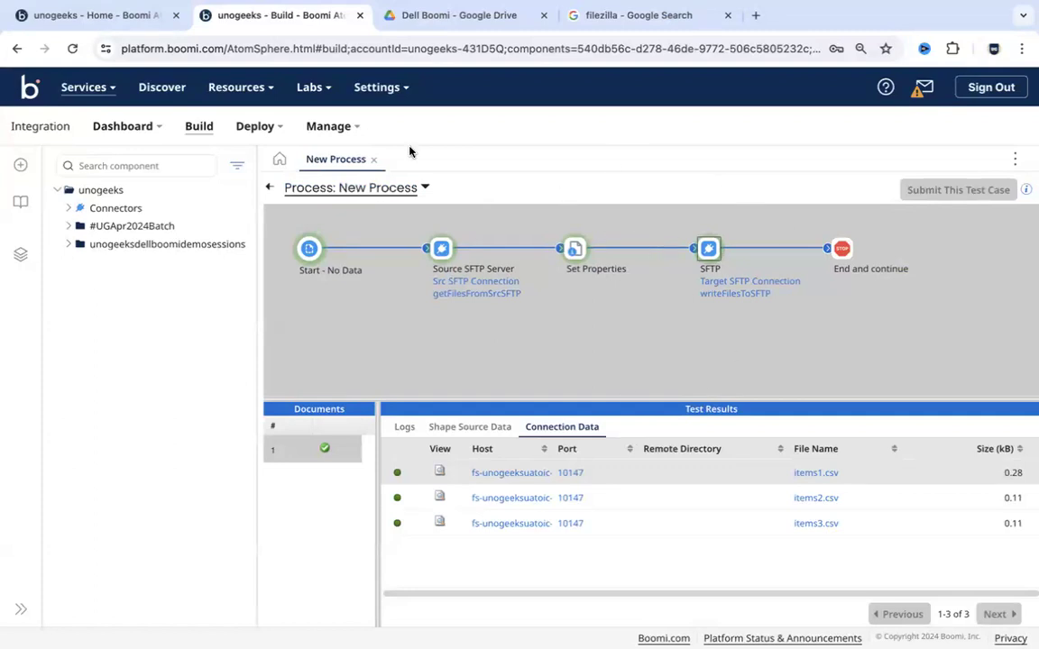
left_click(276, 129)
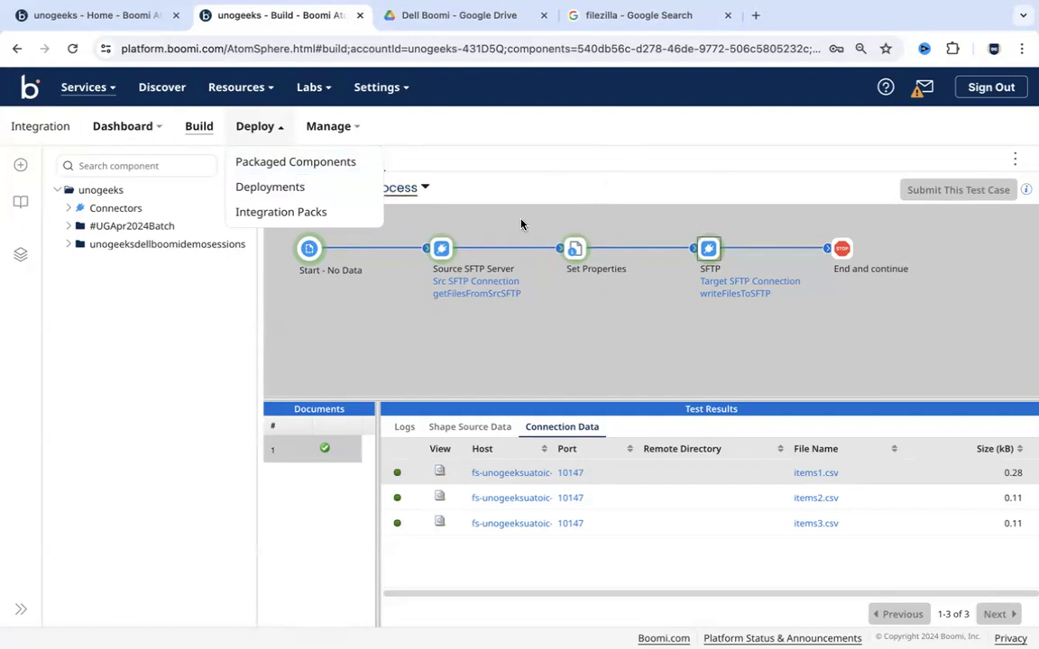
left_click(550, 342)
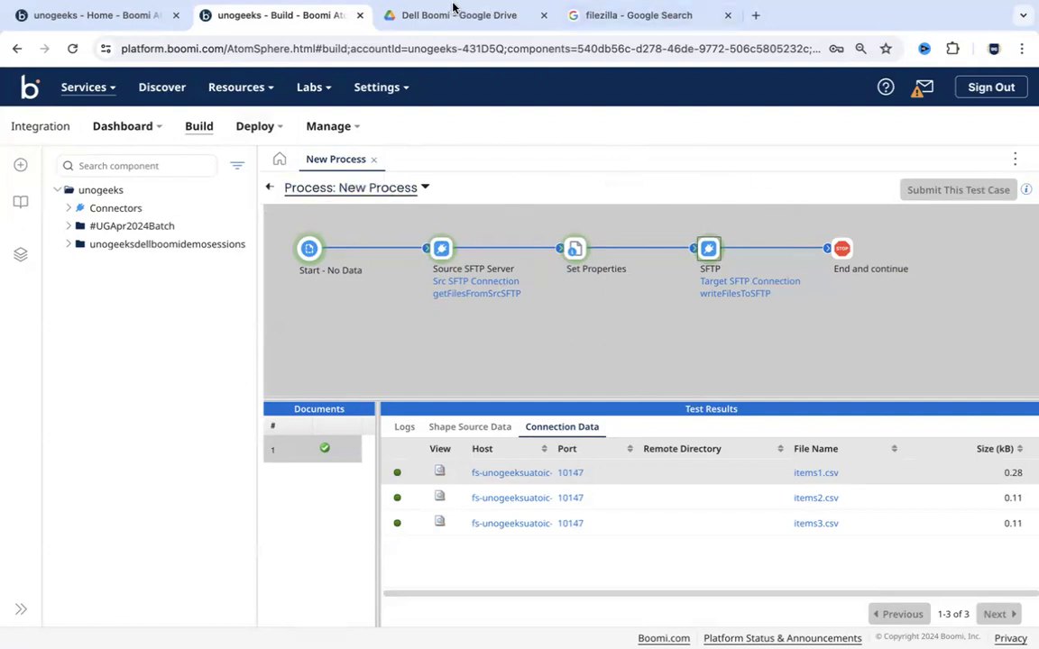
- Switch to the PowerPoint presentation and show its closing Thank You slide
key("super+Tab")
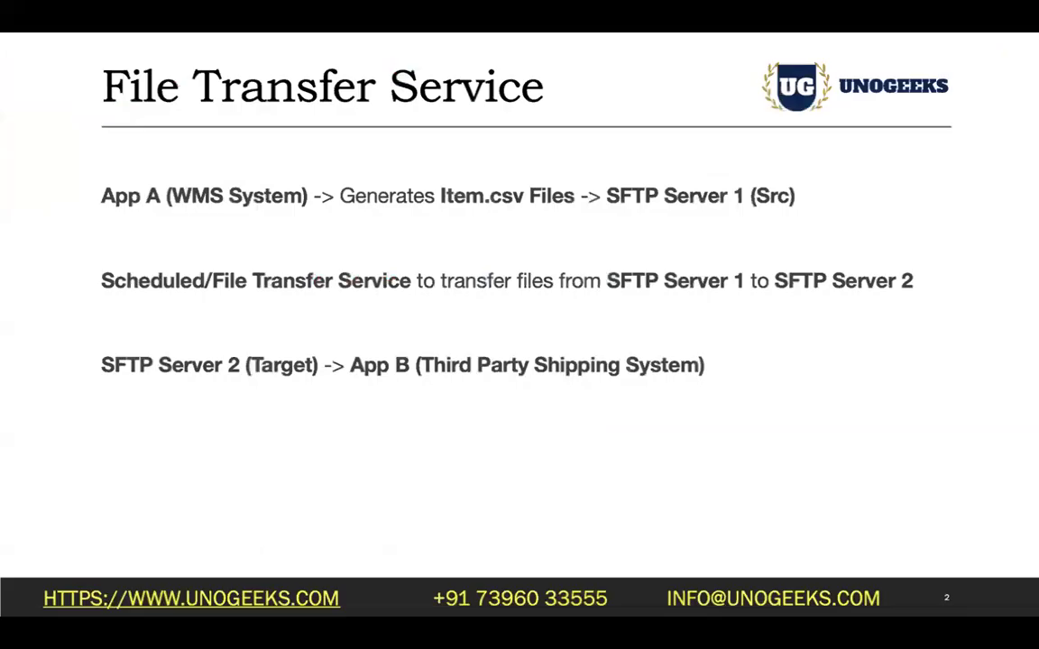
key("End")
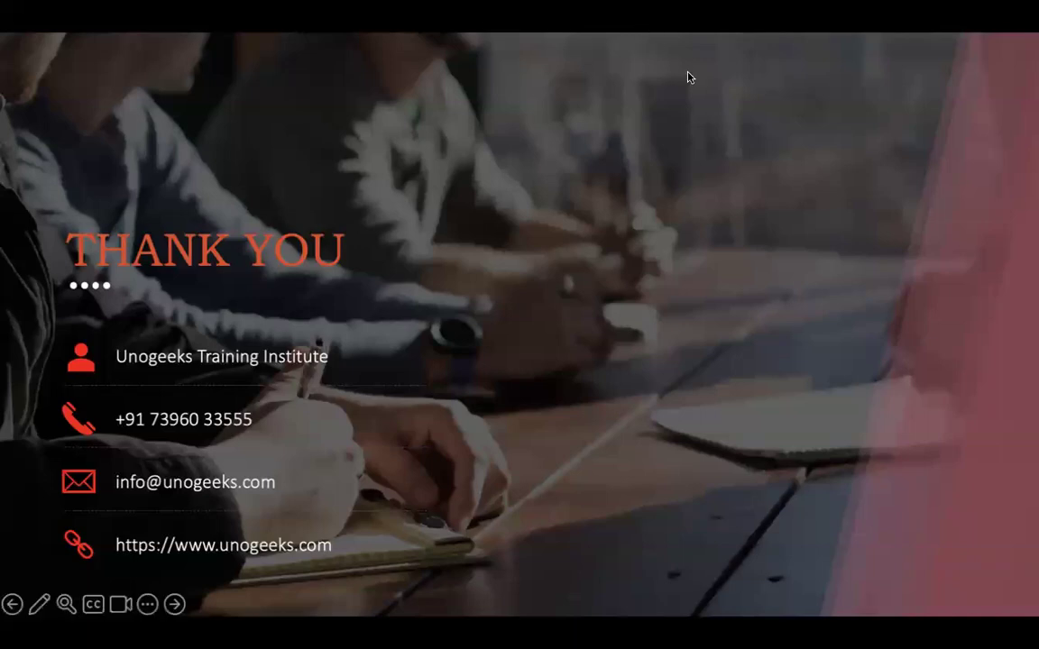